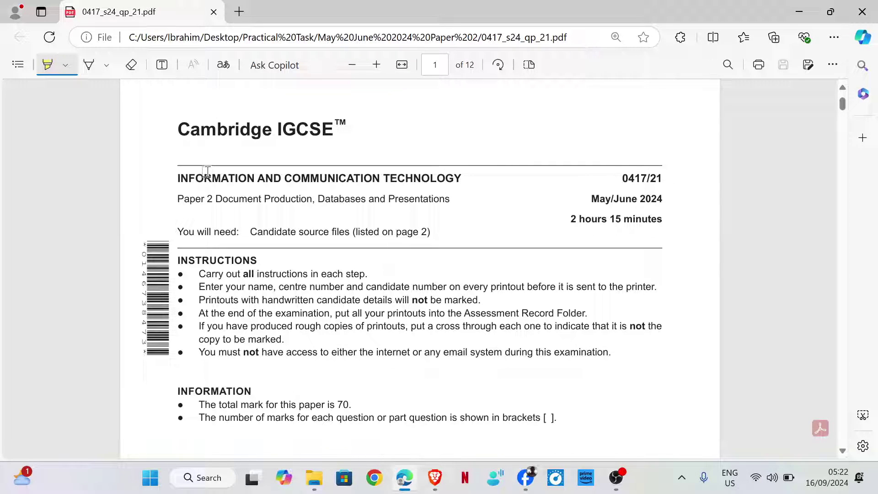
Step: Highlight "Document Production," on the exam paper's first page and the list of supplied source files on page 2
drag(218, 203, 315, 201)
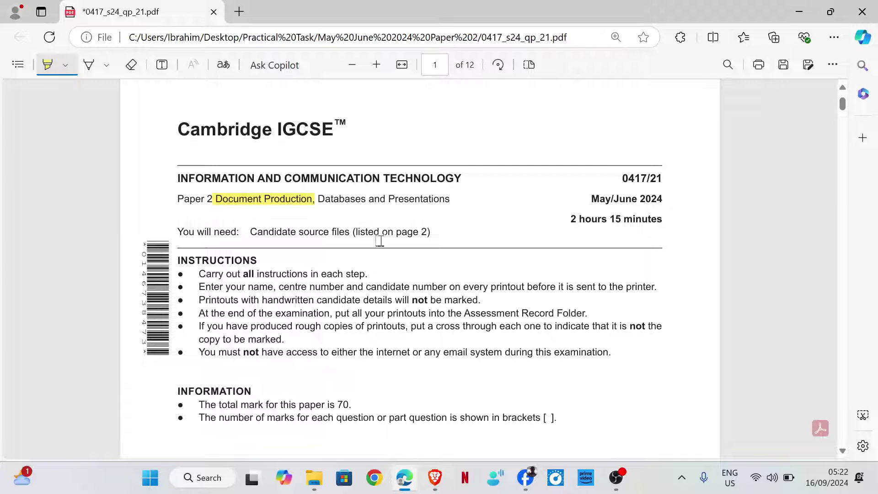
scroll(379, 241, down, 15)
scroll(271, 211, up, 3)
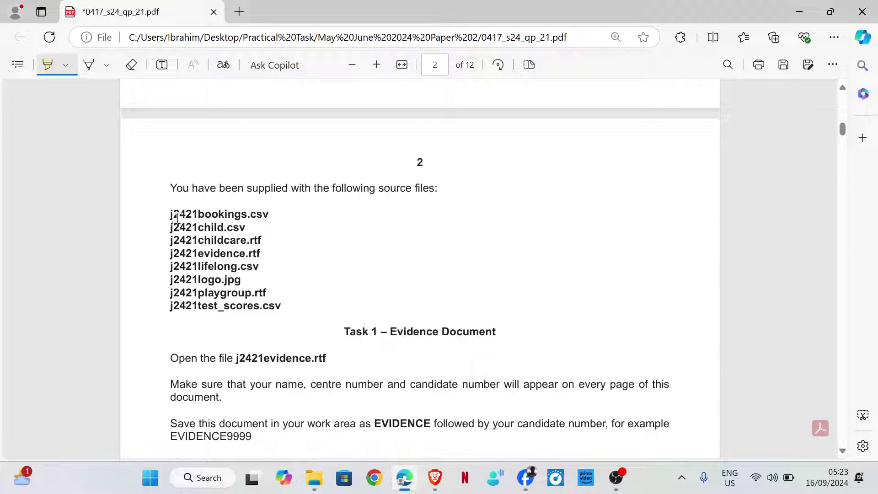
mouse_move(167, 211)
mouse_down()
mouse_move(268, 266)
mouse_move(277, 294)
mouse_up()
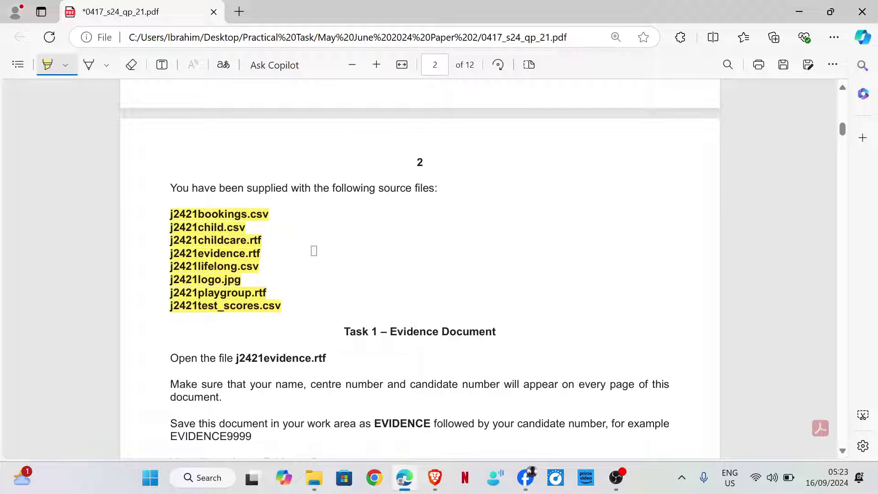
Step: Open j2421evidence.rtf from the 0417_s24_sf_21 folder in Word and enable editing
scroll(332, 259, down, 5)
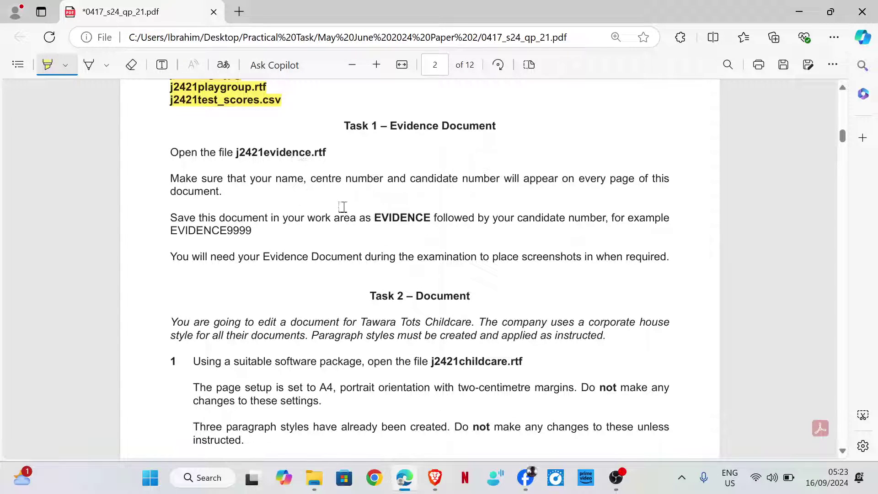
click(315, 486)
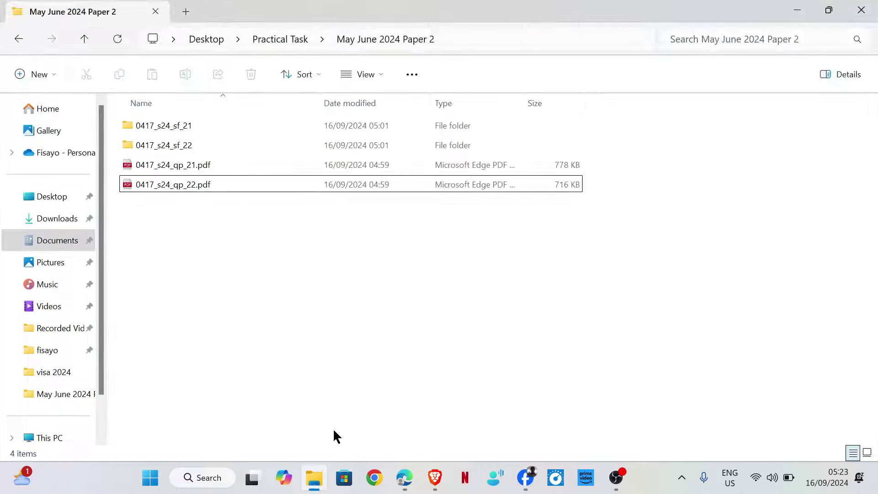
double_click(186, 123)
double_click(186, 124)
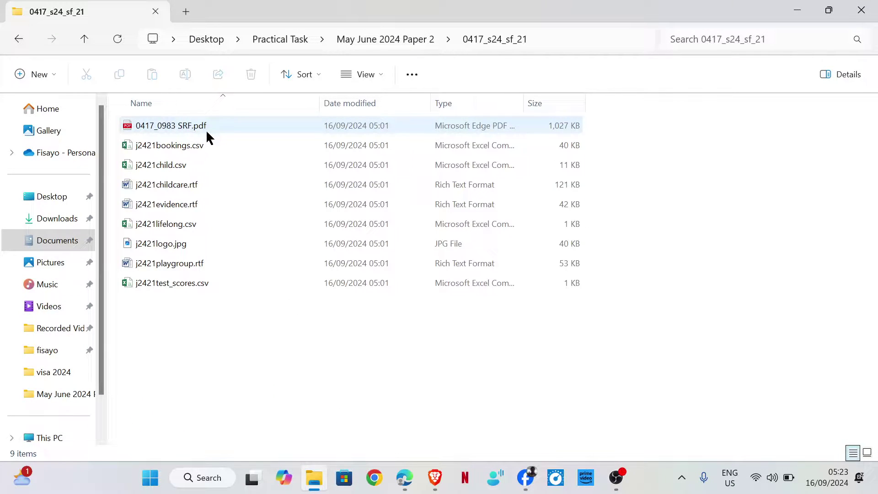
double_click(177, 206)
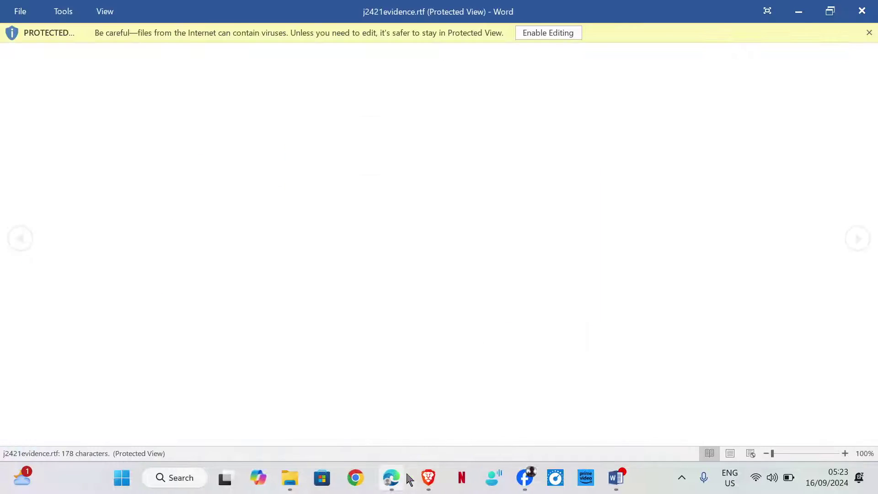
click(562, 35)
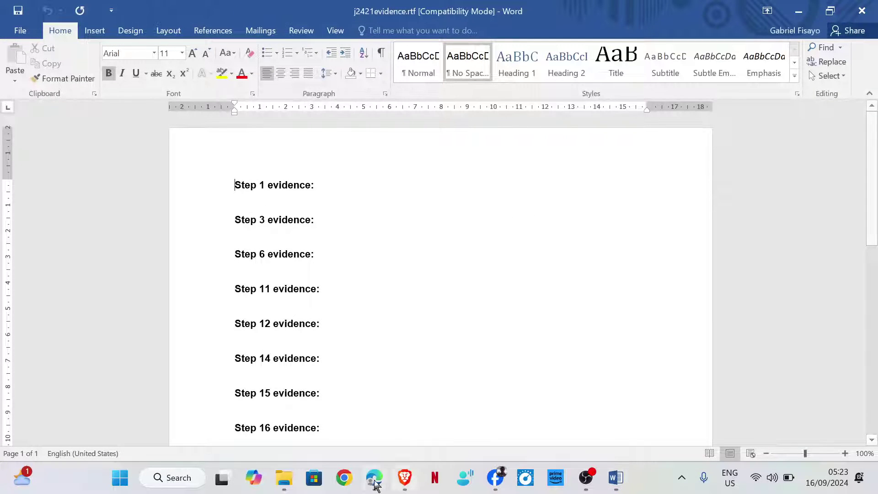
Step: Add a three-column header to the evidence document with the candidate's name, centre number and candidate number
mouse_move(374, 477)
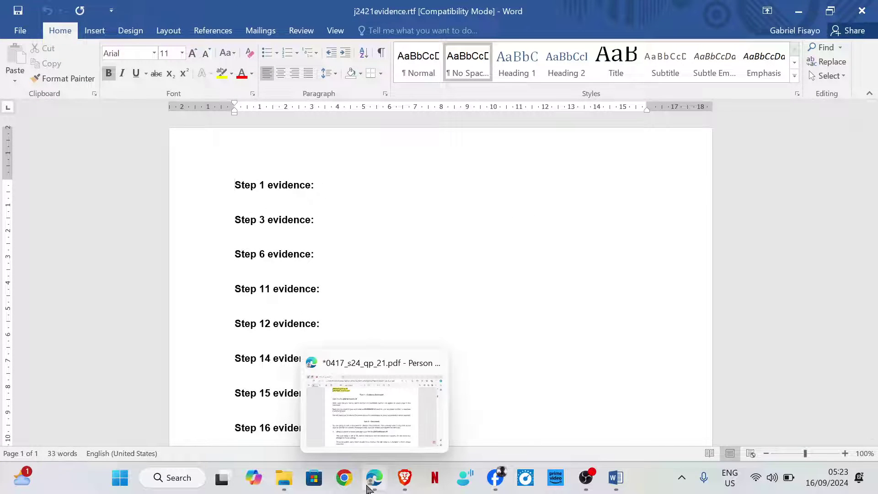
click(405, 368)
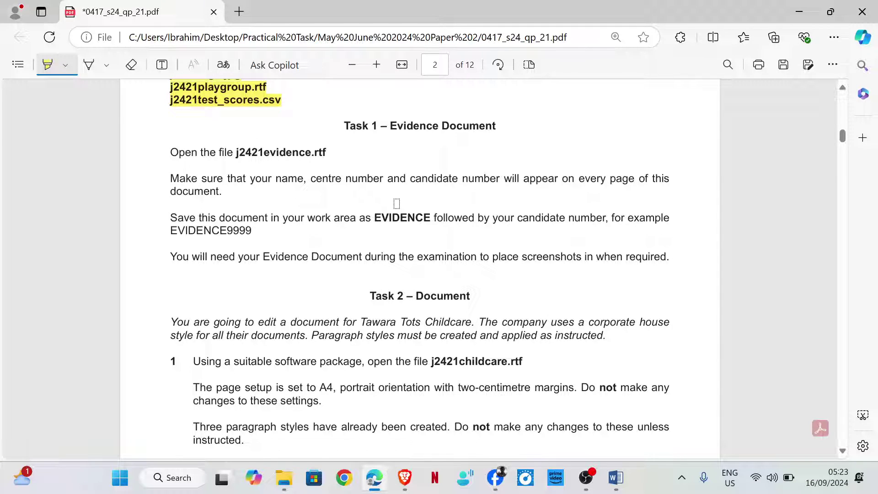
mouse_move(616, 477)
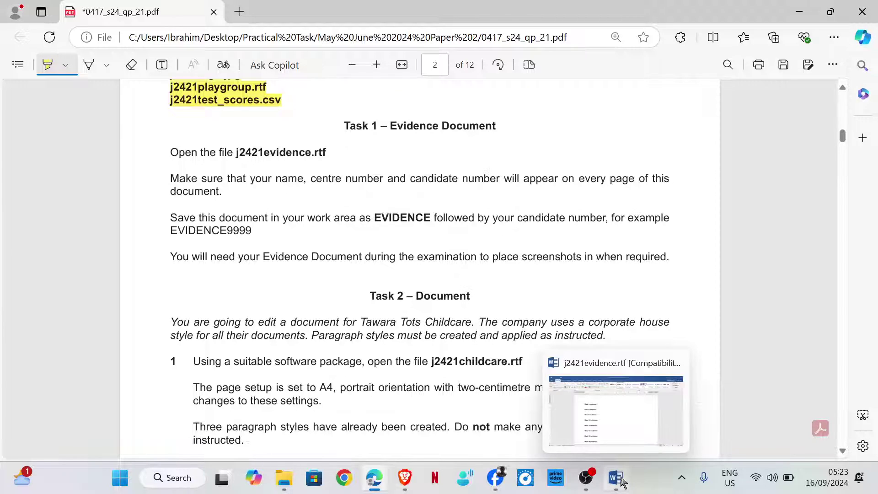
click(614, 402)
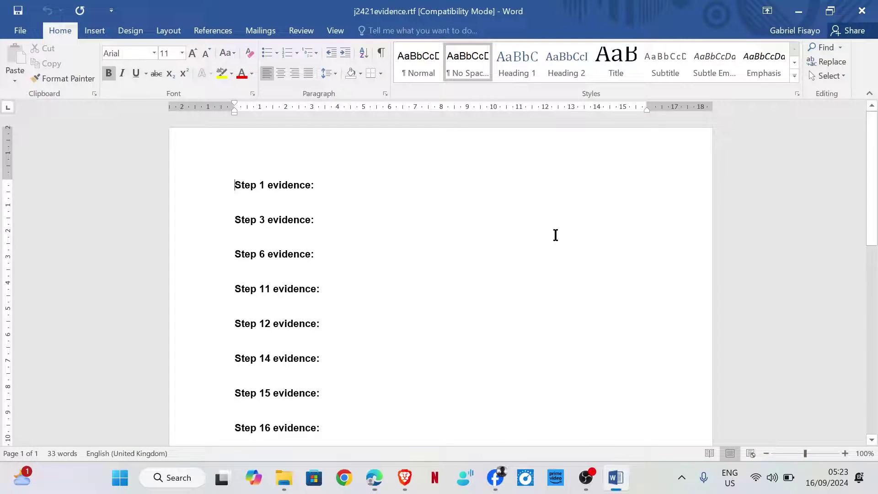
click(97, 33)
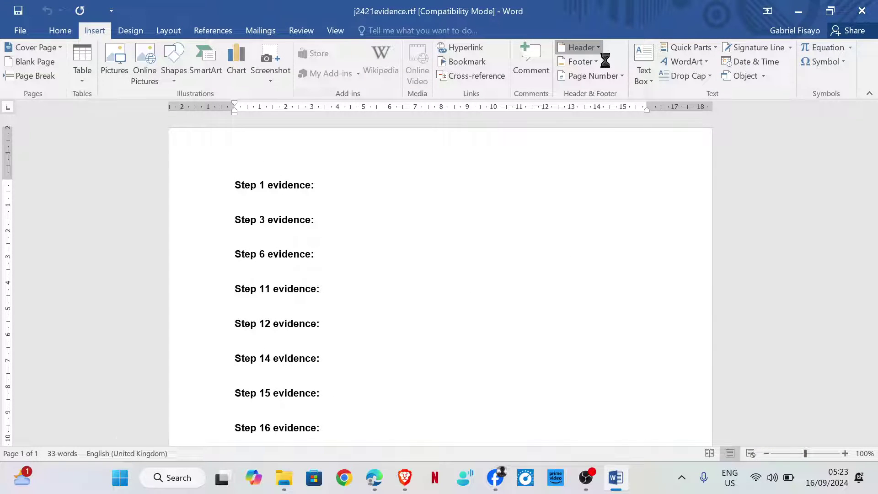
click(280, 151)
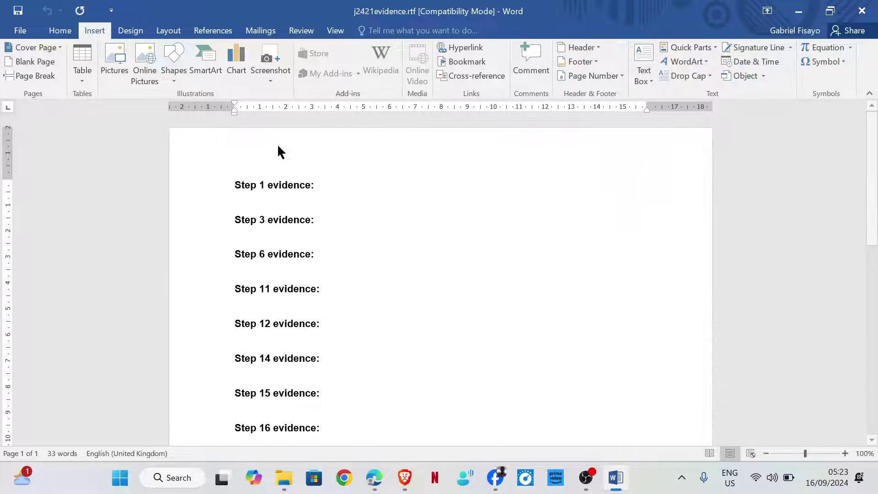
click(257, 166)
text(Rebecca)
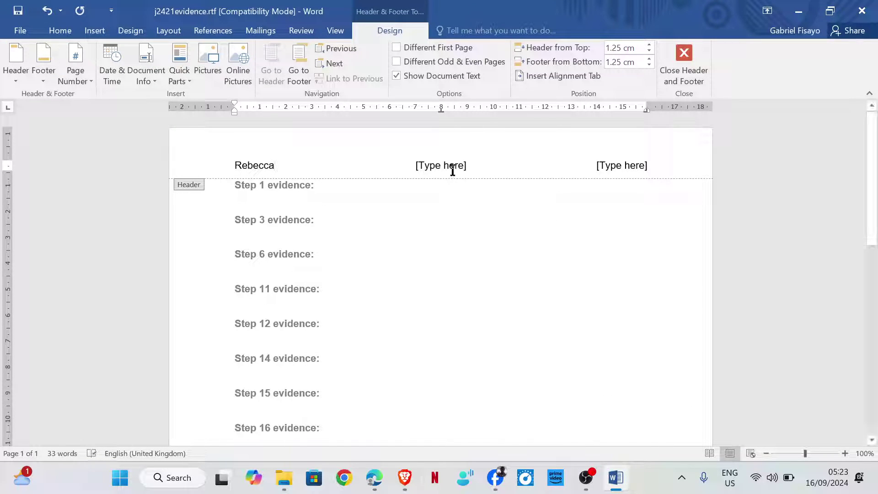
click(449, 167)
text(1234)
click(615, 164)
text(5678)
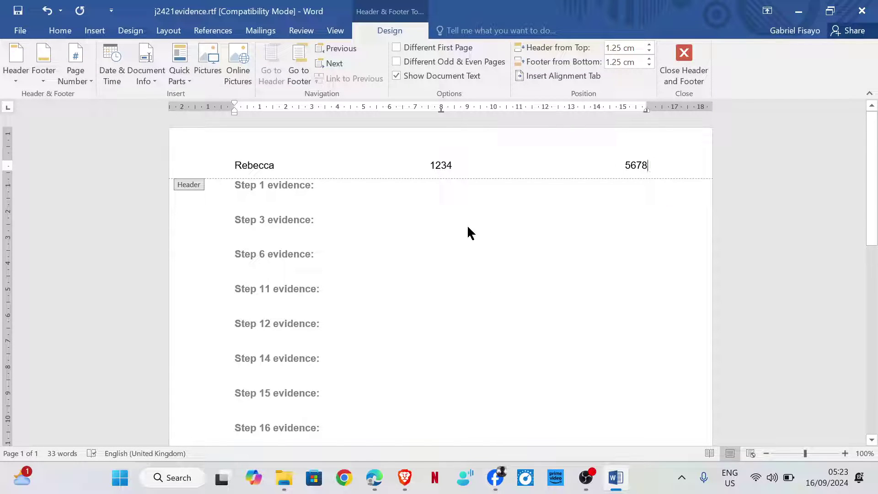
double_click(417, 267)
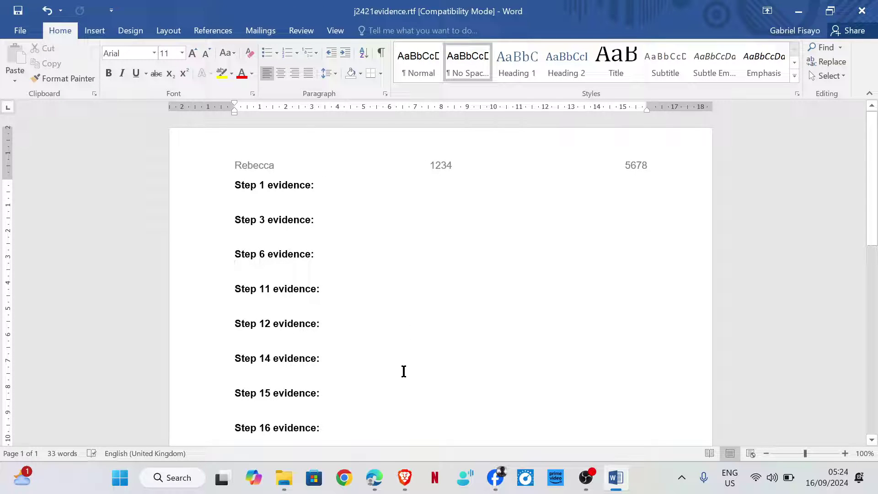
Step: Switch to the exam paper and highlight the Task 1 instructions from opening j2421evidence.rtf to the EVIDENCE9999 file name example
mouse_move(375, 479)
click(411, 423)
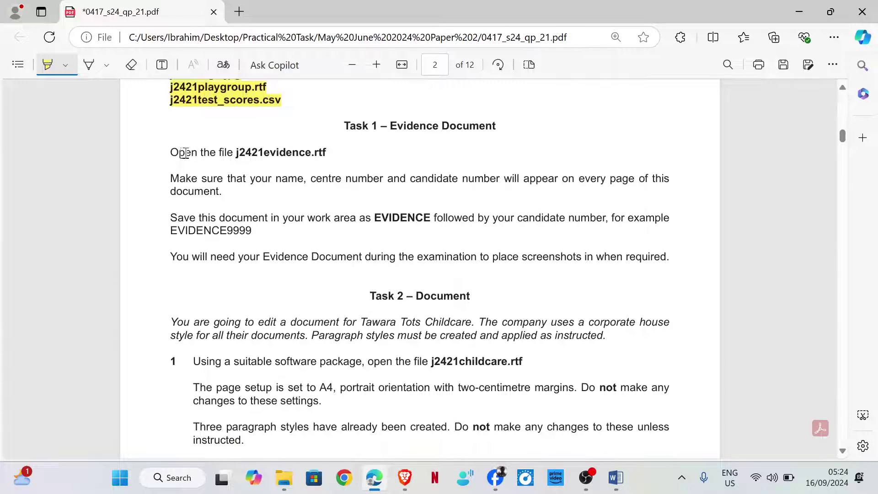
mouse_move(176, 153)
mouse_down()
mouse_move(247, 196)
mouse_move(221, 215)
mouse_move(227, 231)
mouse_up()
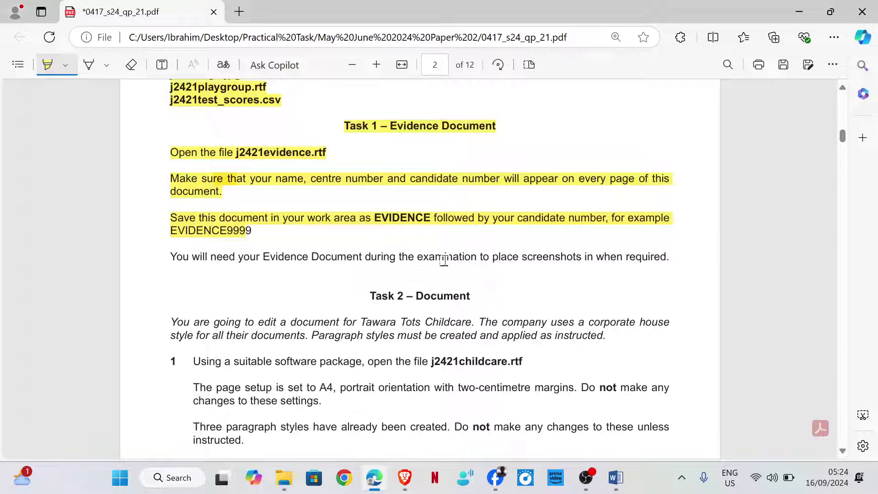
Step: Switch to the evidence document in Word and start saving a copy in the 0417_s24_sf_21 folder inside May June 2024 Paper 2
click(615, 478)
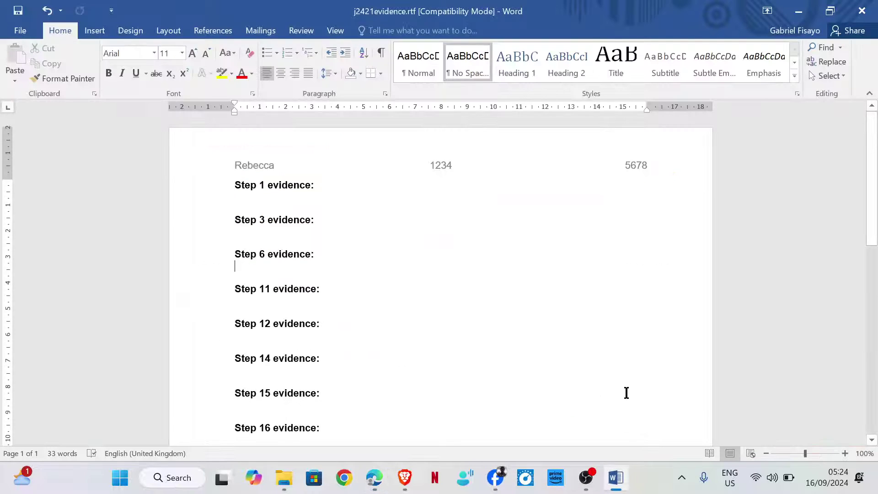
click(20, 30)
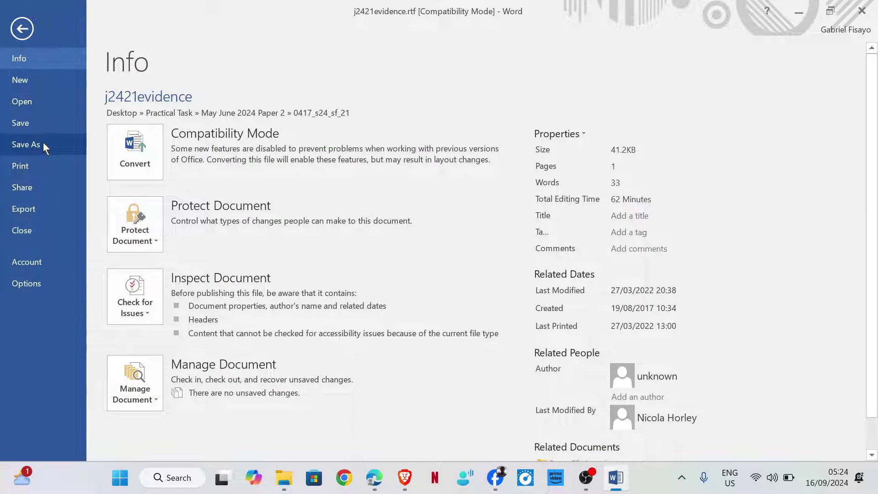
click(43, 146)
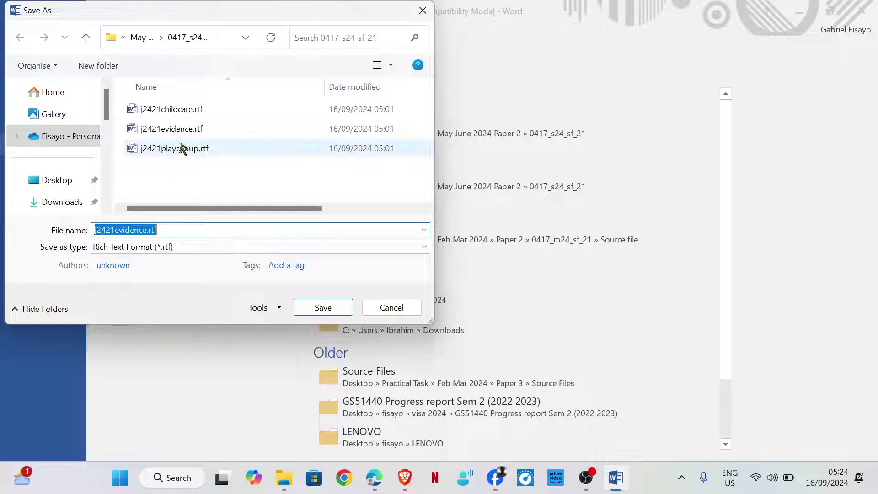
click(139, 38)
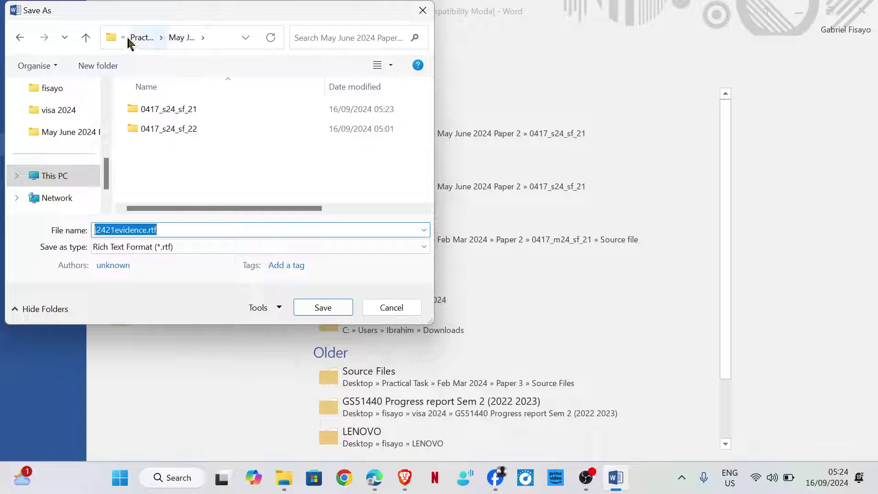
click(137, 38)
click(185, 112)
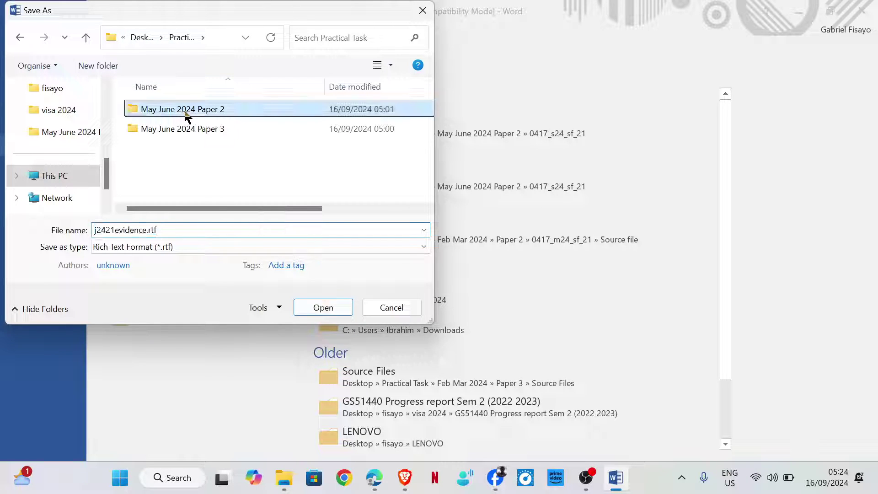
double_click(185, 112)
double_click(188, 110)
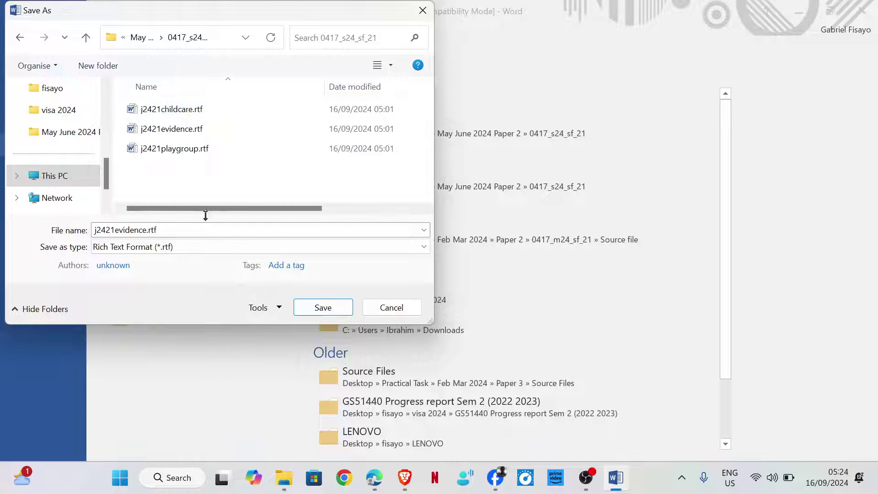
Step: Save the copy as EVIDENCE1234 in Word Document (*.docx) format, accepting the file format upgrade
click(179, 227)
text(EVIDENCE1234)
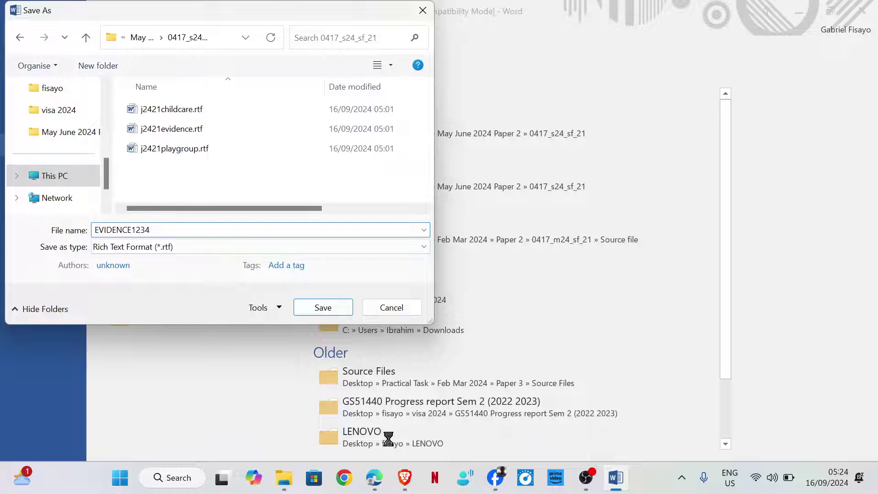
click(215, 247)
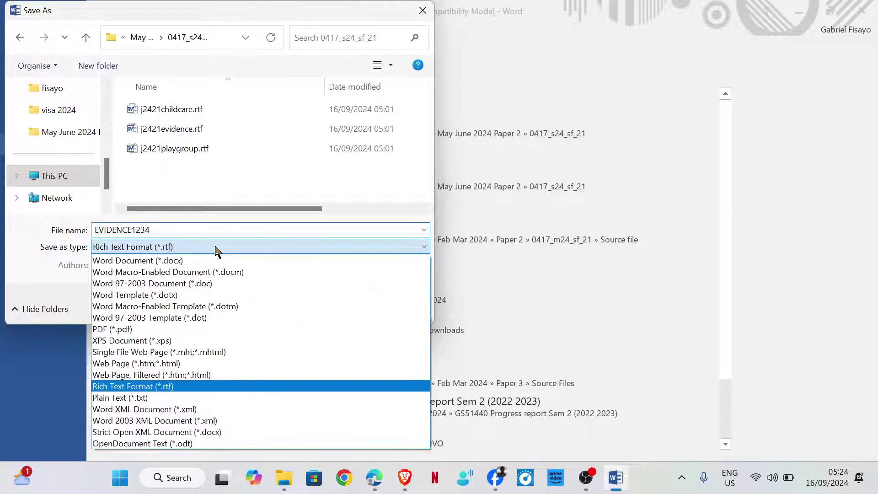
click(183, 260)
click(321, 348)
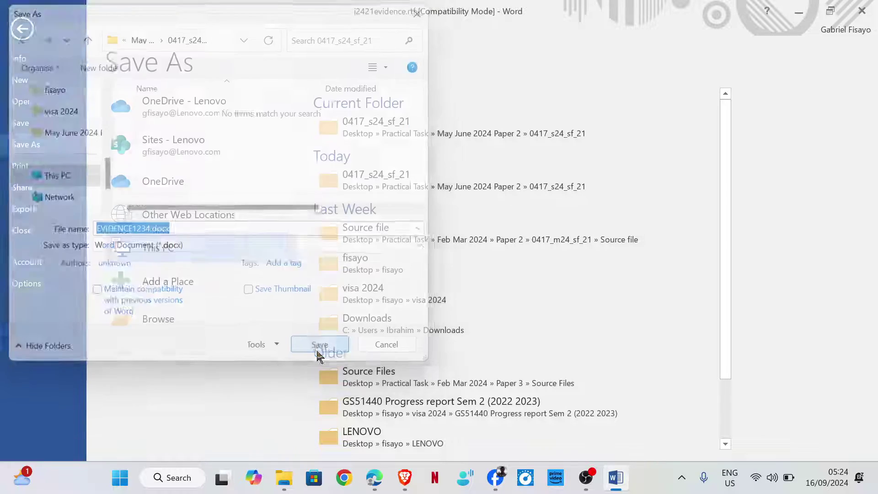
click(483, 268)
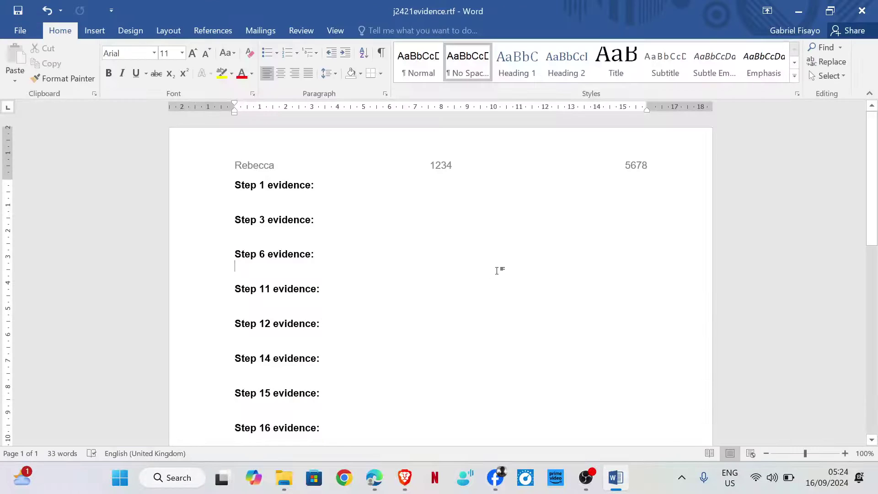
Step: Switch to the exam paper and highlight the sentence about placing screenshots in the Evidence Document
mouse_move(374, 478)
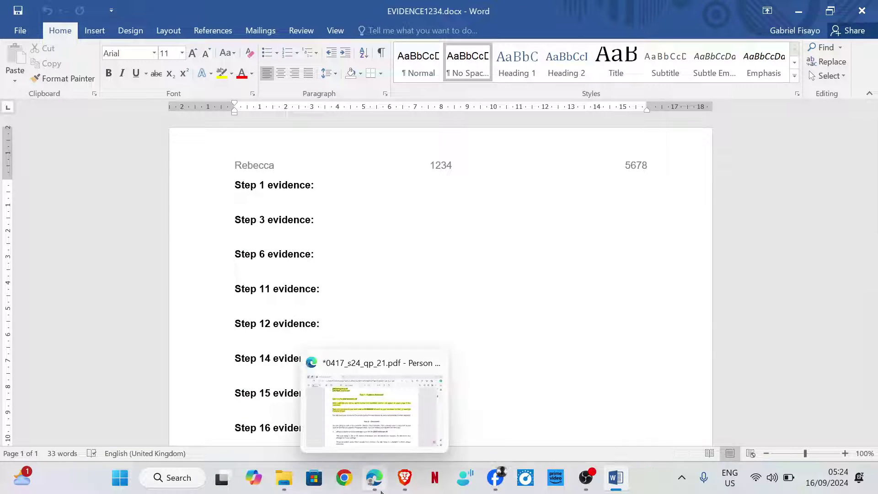
click(394, 407)
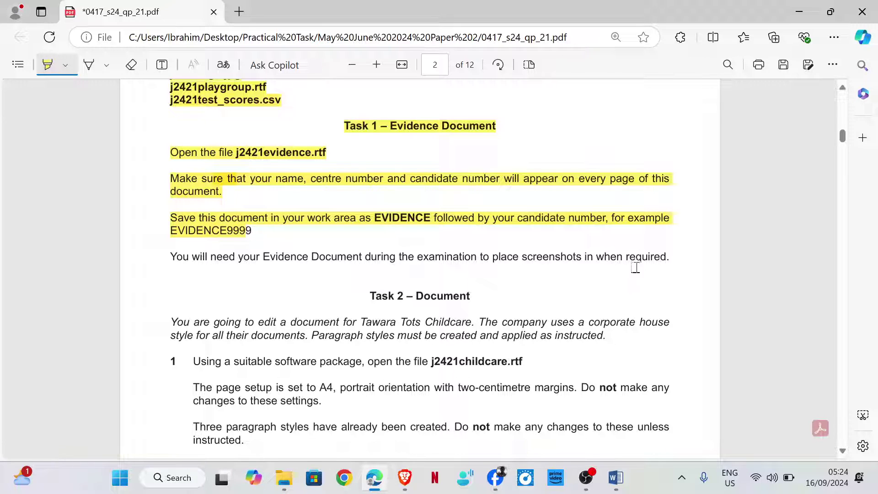
mouse_move(181, 261)
mouse_down()
mouse_move(649, 269)
mouse_move(670, 256)
mouse_up()
Step: Read Task 2 step 1, then open j2421childcare.rtf from the 0417_s24_sf_21 folder in Word and enable editing
scroll(407, 301, down, 1)
scroll(407, 301, down, 4)
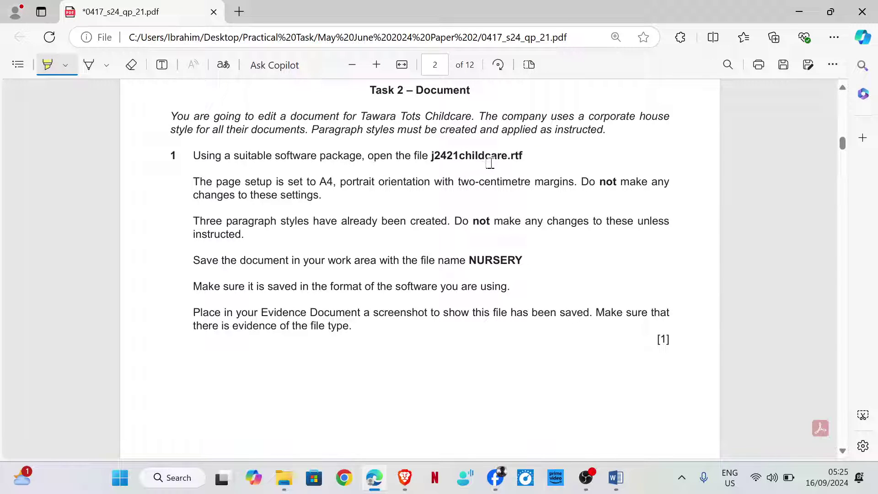
click(283, 477)
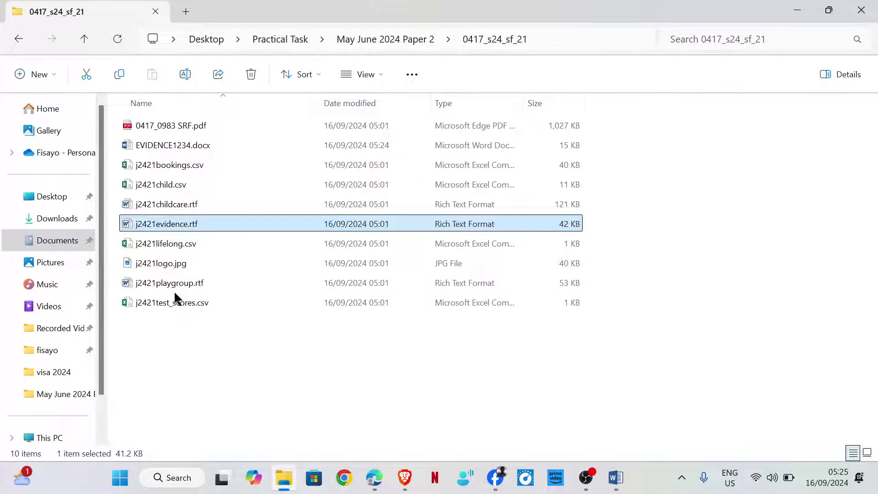
double_click(177, 205)
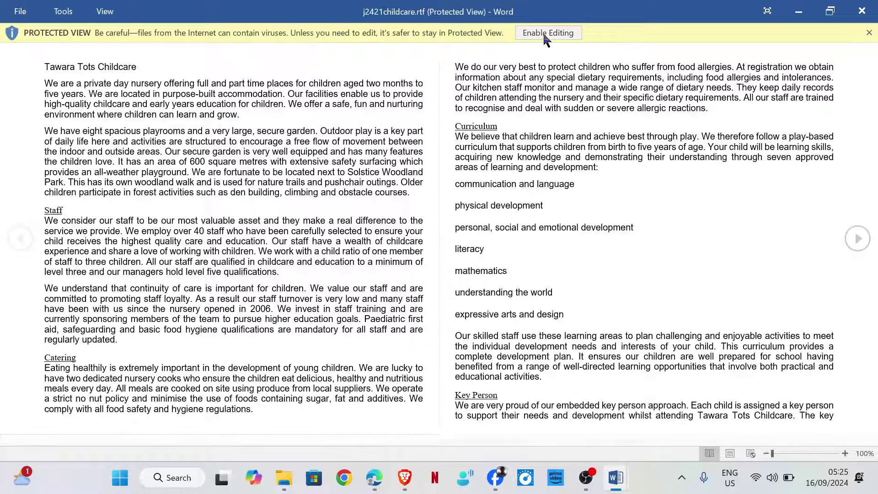
click(547, 33)
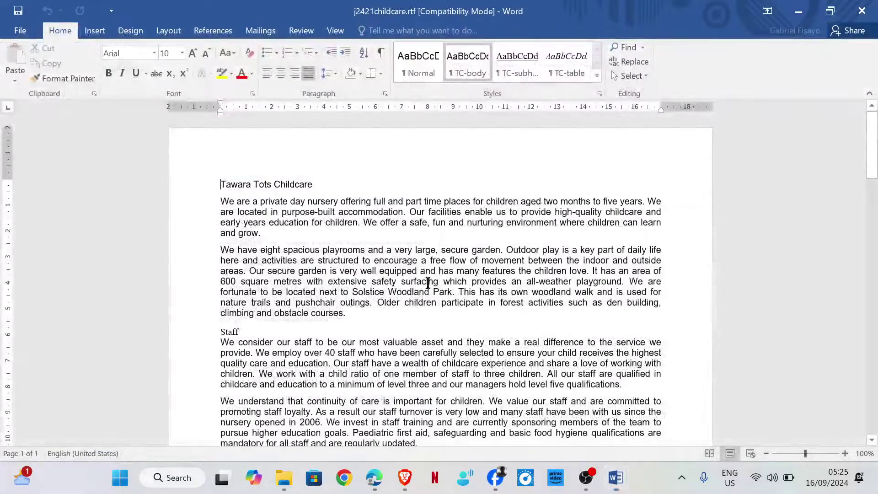
Step: Look through the childcare document and read the page setup and paragraph style instructions in Task 2 step 1 of the exam paper
scroll(377, 304, down, 8)
scroll(376, 304, down, 15)
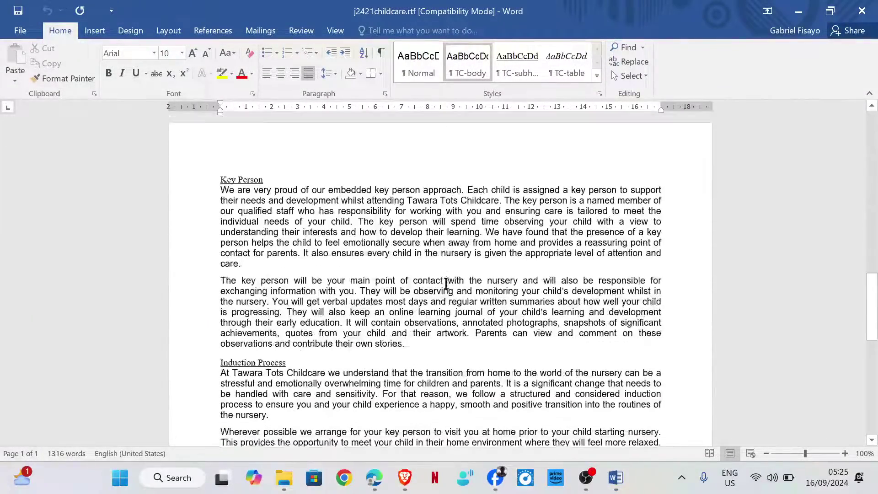
scroll(448, 281, up, 12)
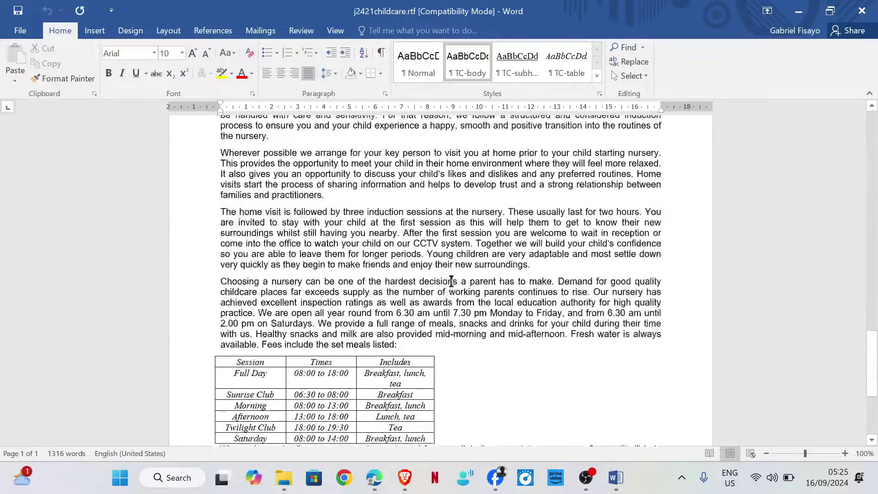
scroll(455, 284, up, 2)
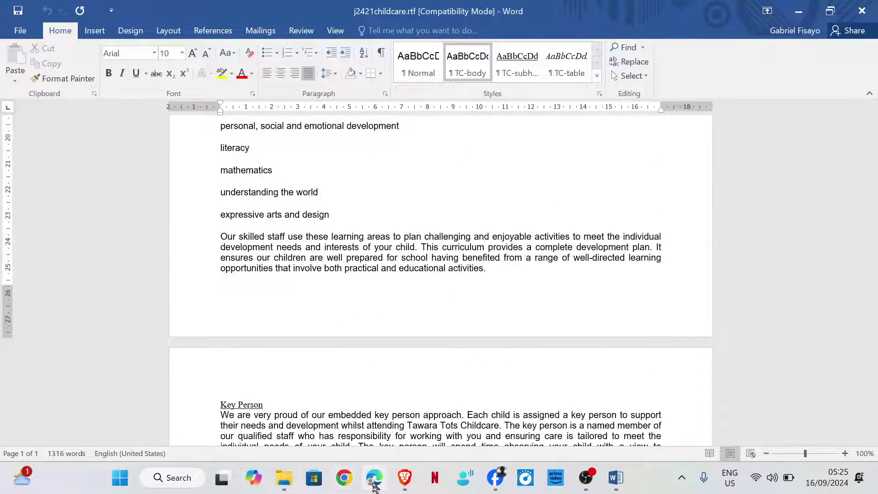
click(374, 478)
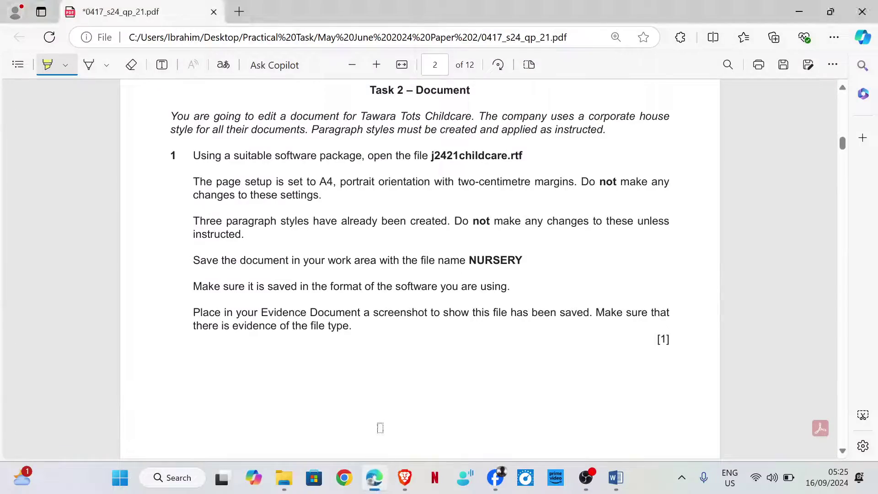
click(375, 478)
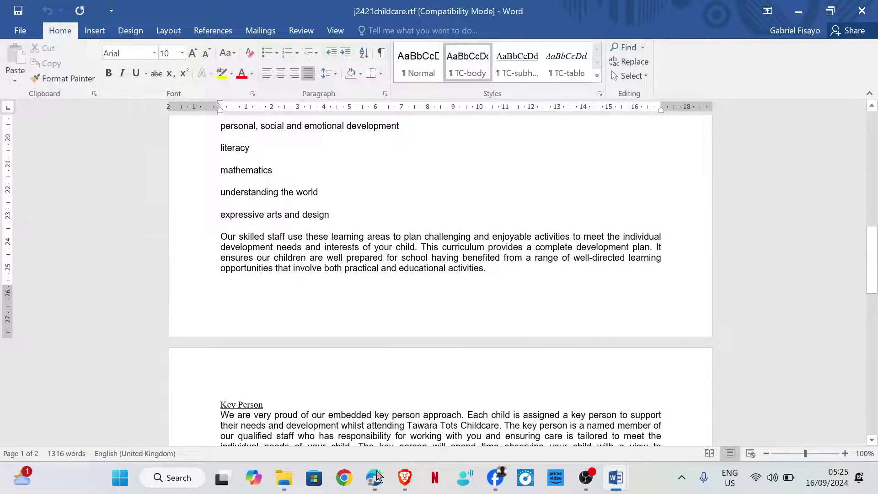
click(375, 477)
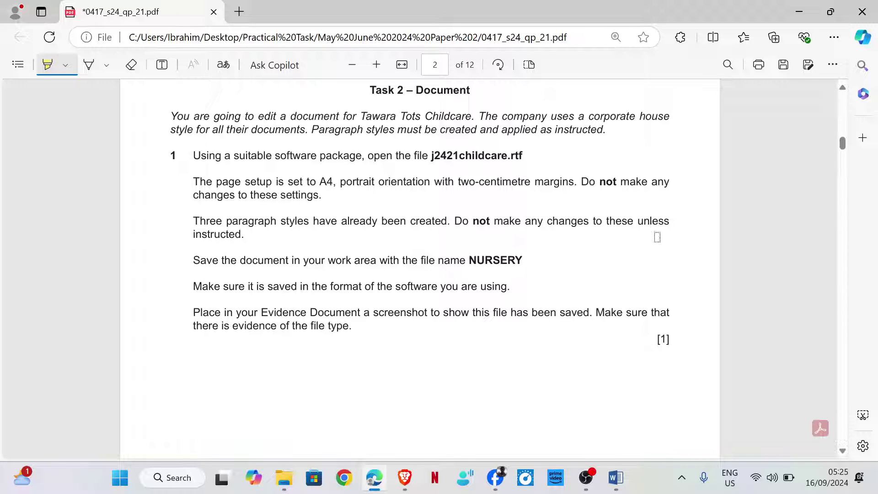
Step: Switch back to the childcare document in Word and display the full list of its paragraph styles
mouse_move(622, 477)
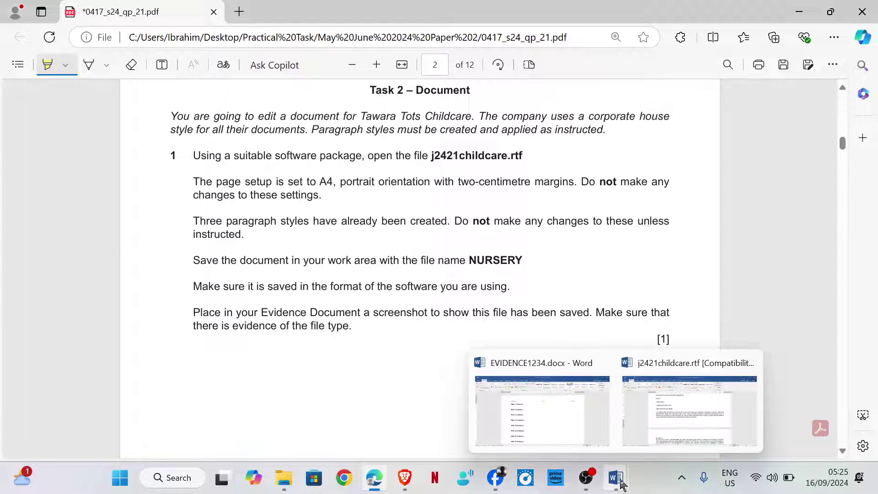
click(655, 430)
scroll(496, 328, down, 1)
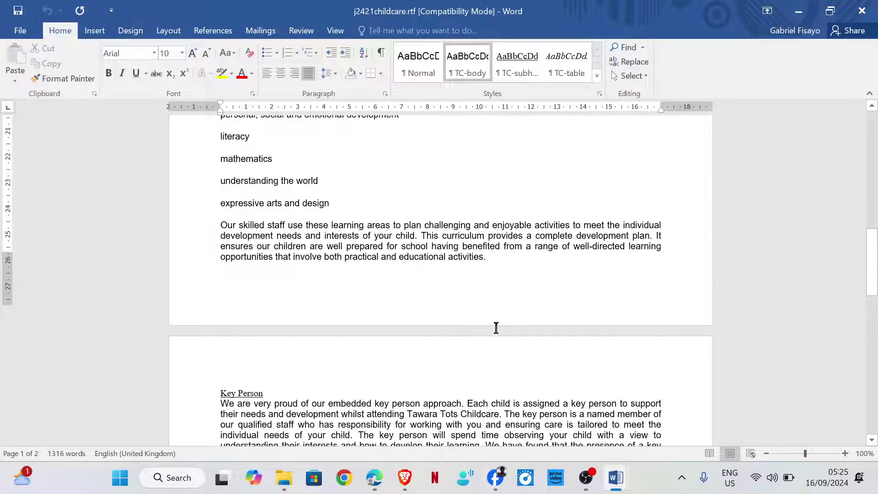
click(599, 94)
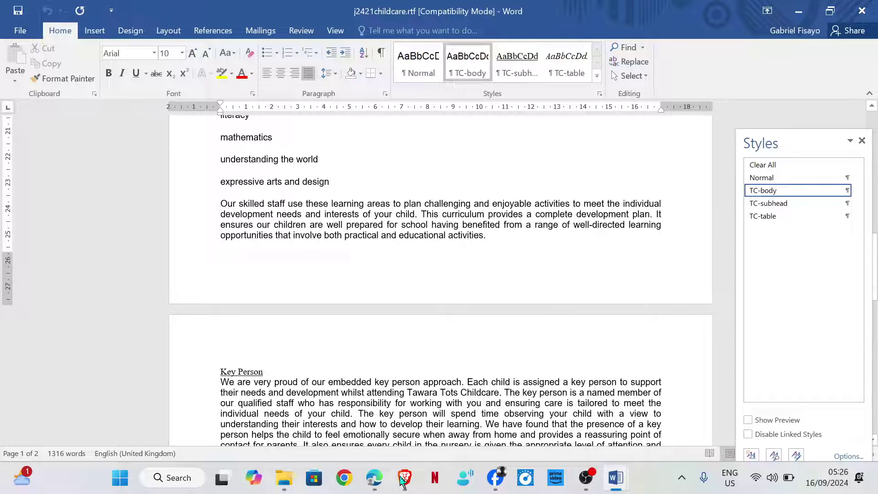
Step: In the exam paper, highlight the text from the Task 2 introduction through the instruction to save the document as NURSERY
mouse_move(373, 478)
click(390, 373)
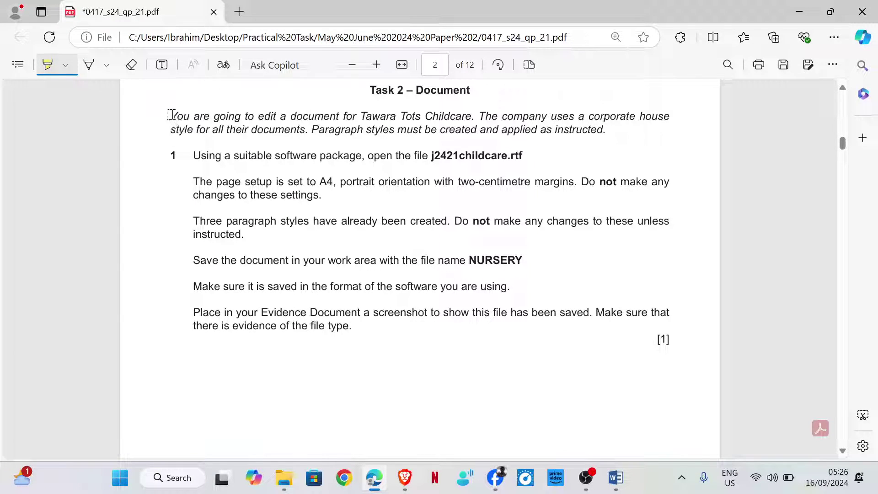
mouse_move(234, 143)
mouse_down()
mouse_move(476, 219)
mouse_move(524, 258)
mouse_up()
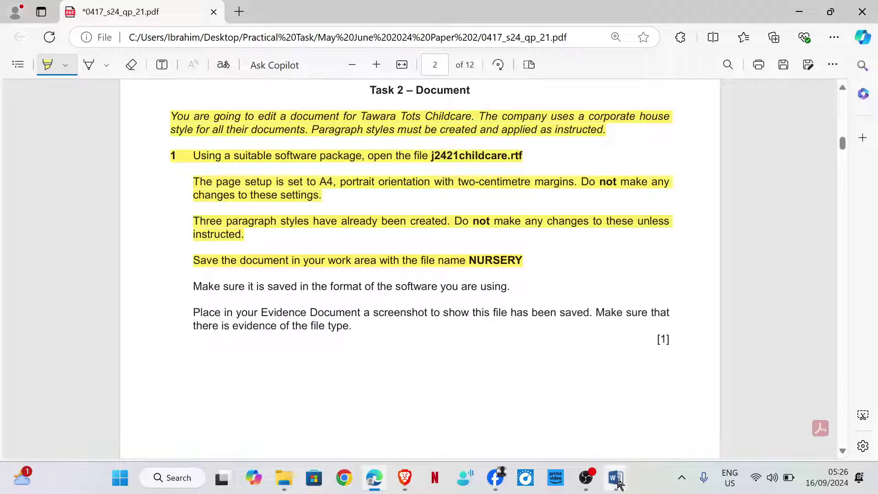
Step: Save the childcare document as NURSERY in Word Document (*.docx) format in the 0417_s24_sf_21 folder, accepting the file format upgrade
mouse_move(615, 476)
click(675, 434)
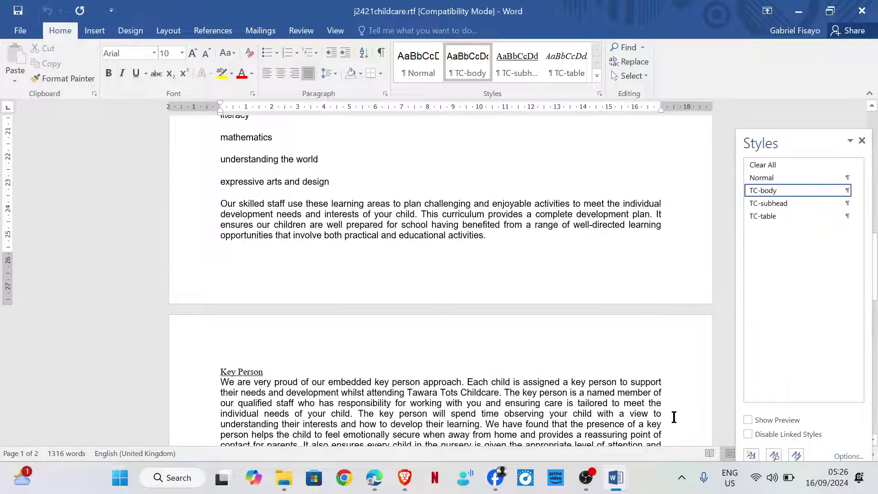
click(20, 32)
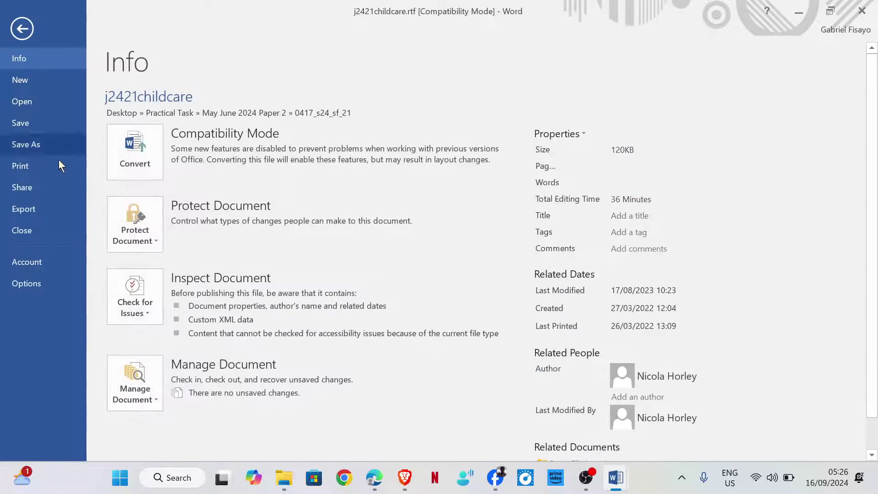
click(28, 144)
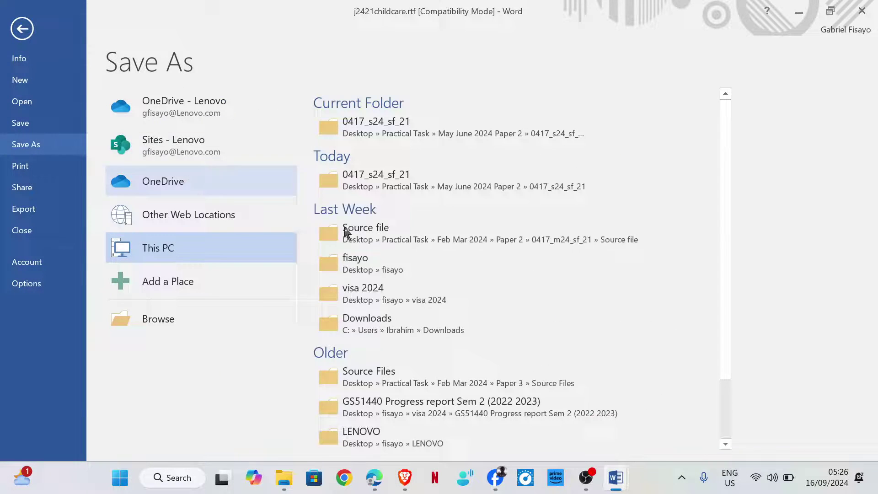
click(409, 135)
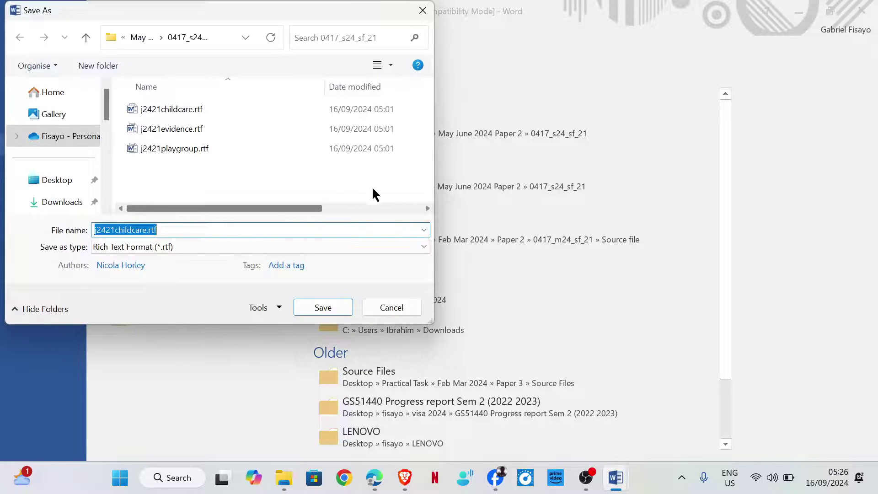
text(NURSERY)
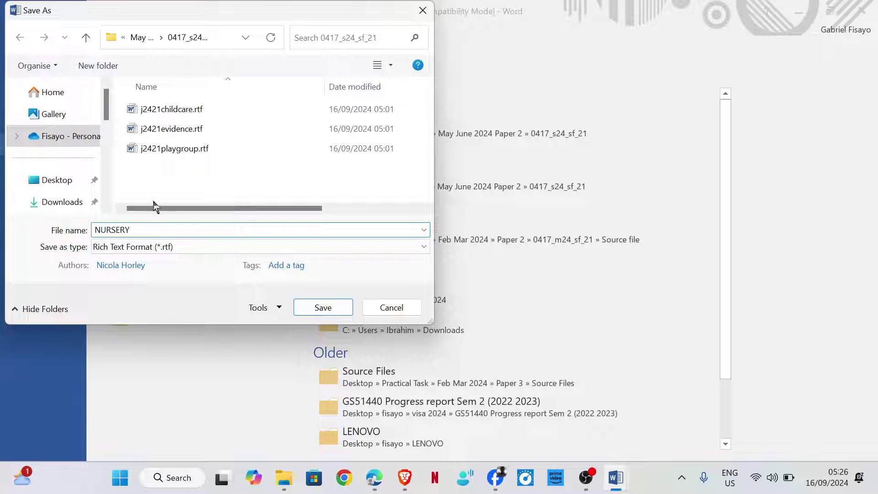
click(179, 248)
click(172, 261)
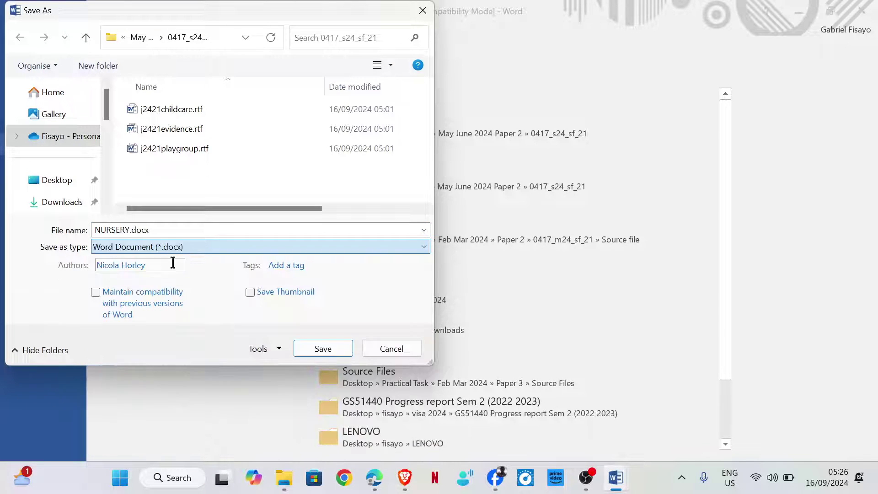
click(328, 351)
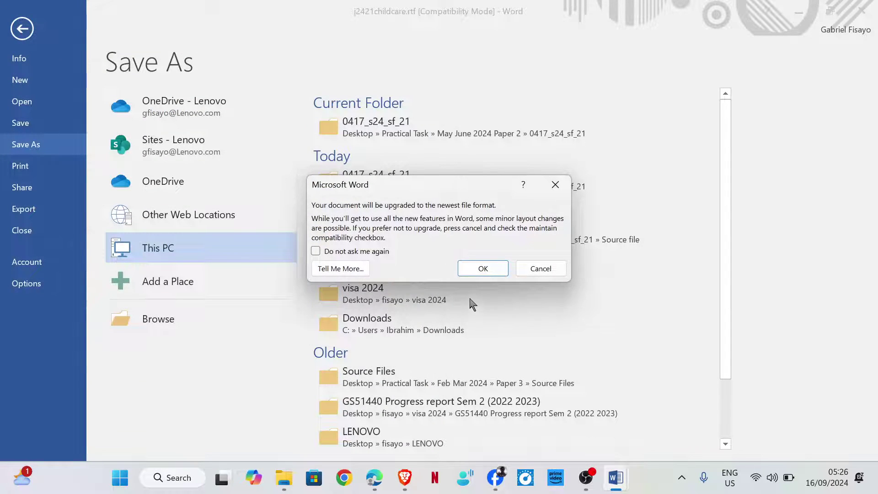
click(481, 269)
Step: Return to the exam paper and highlight the remaining step 1 instructions about the file format and the evidence screenshot
mouse_move(375, 485)
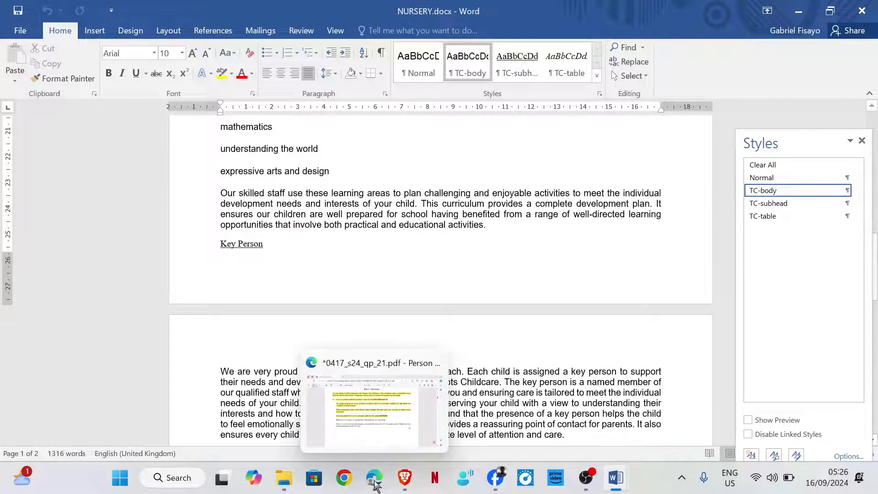
click(377, 426)
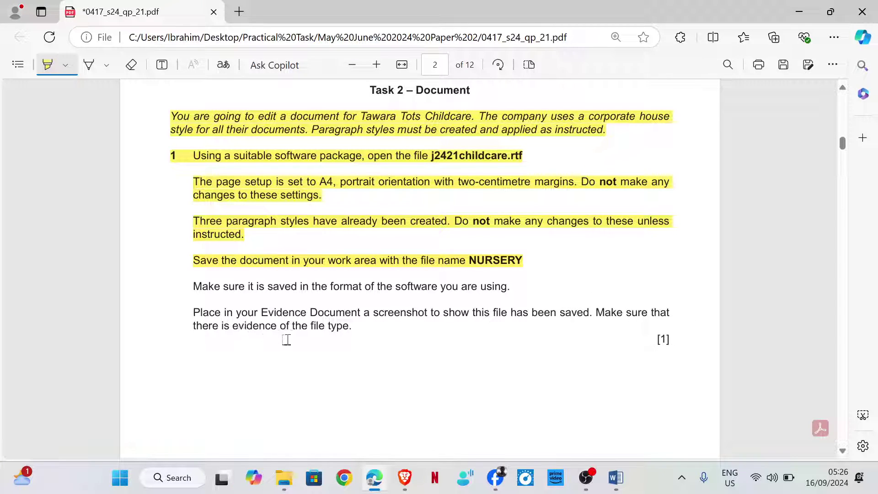
drag(187, 281, 420, 327)
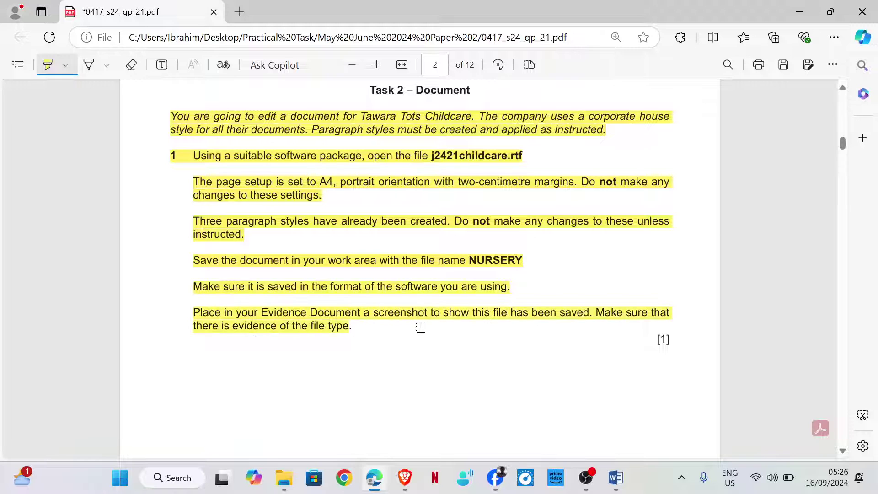
Step: In File Explorer, widen the Type column of the 0417_s24_sf_21 folder and capture a screenshot of the NURSERY.docx row
mouse_move(284, 477)
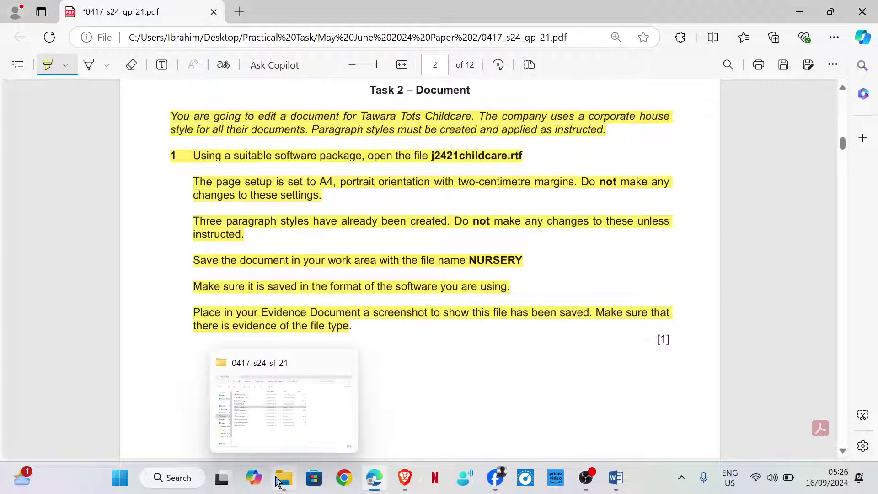
click(286, 432)
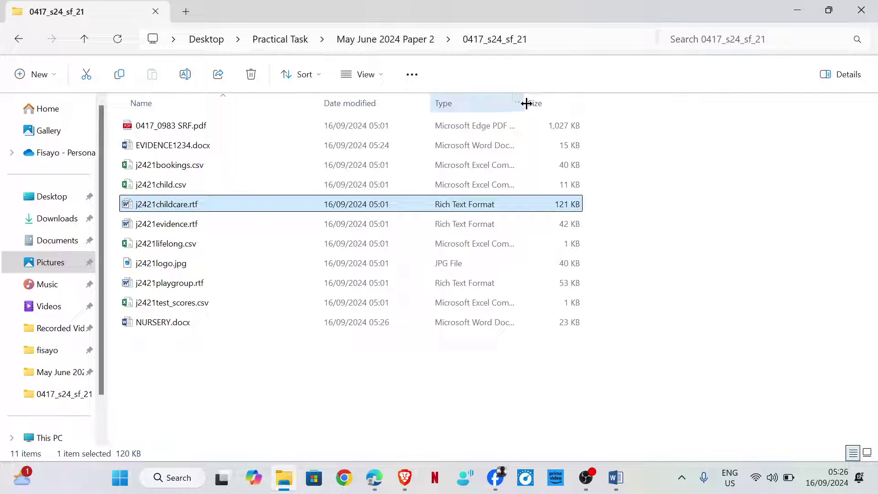
drag(527, 103, 572, 108)
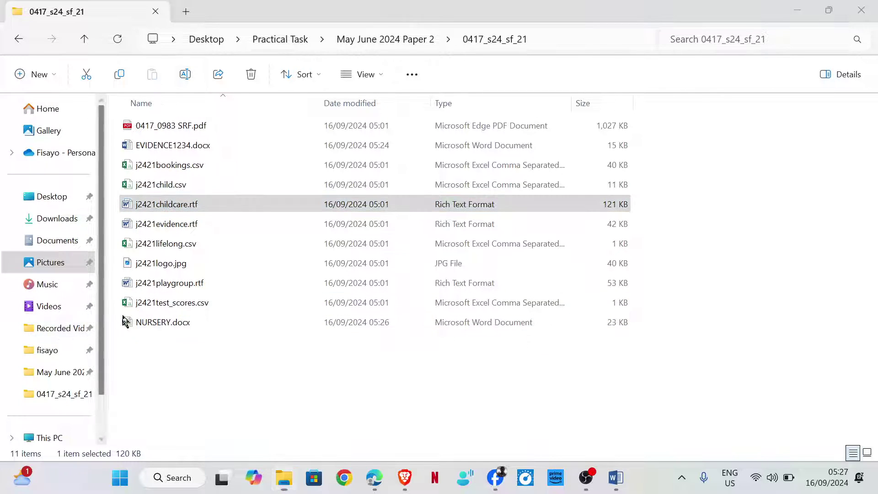
key(super+shift+s)
drag(112, 313, 649, 330)
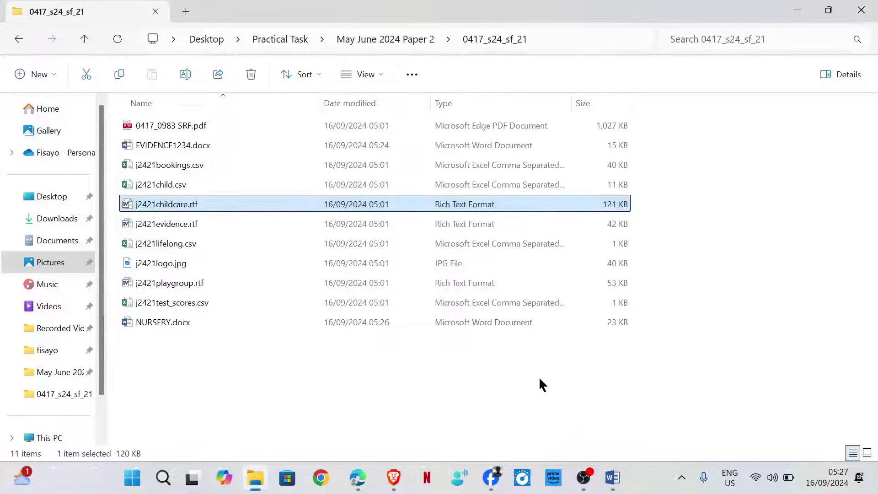
Step: Switch to EVIDENCE1234.docx and paste the file screenshot beneath the Step 1 evidence heading
mouse_move(616, 477)
click(522, 365)
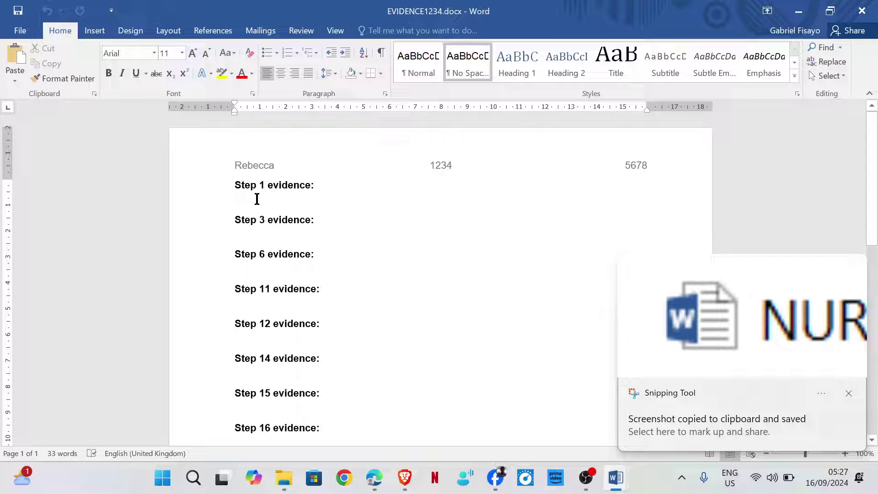
key(ctrl+v)
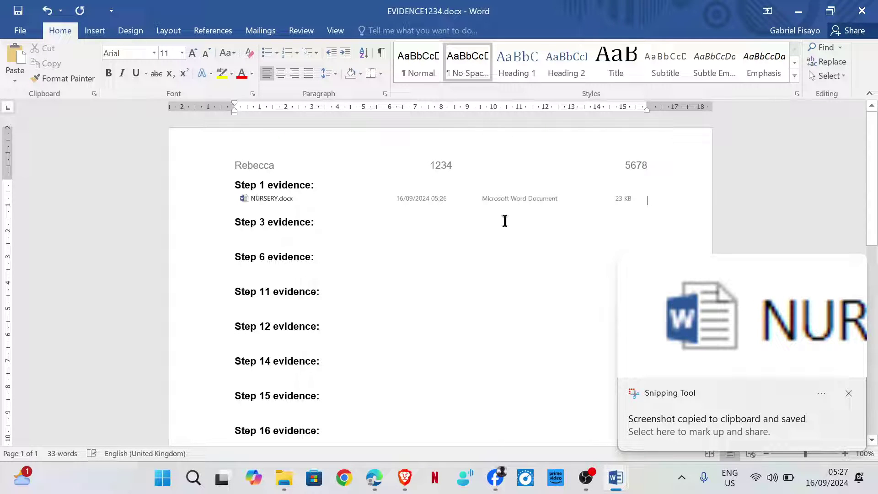
Step: Go to step 2 in the exam paper, turn off highlighting and copy the header text "Prospectus produced by:"
mouse_move(374, 478)
click(392, 404)
scroll(411, 327, down, 10)
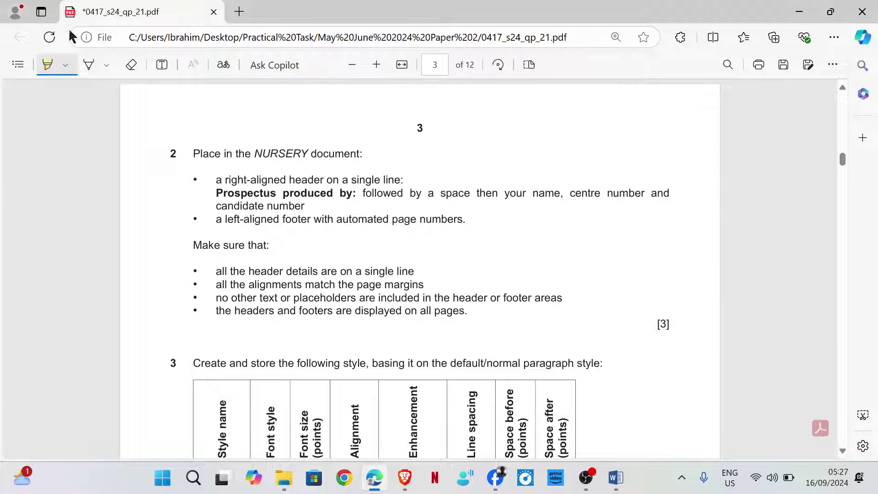
click(44, 66)
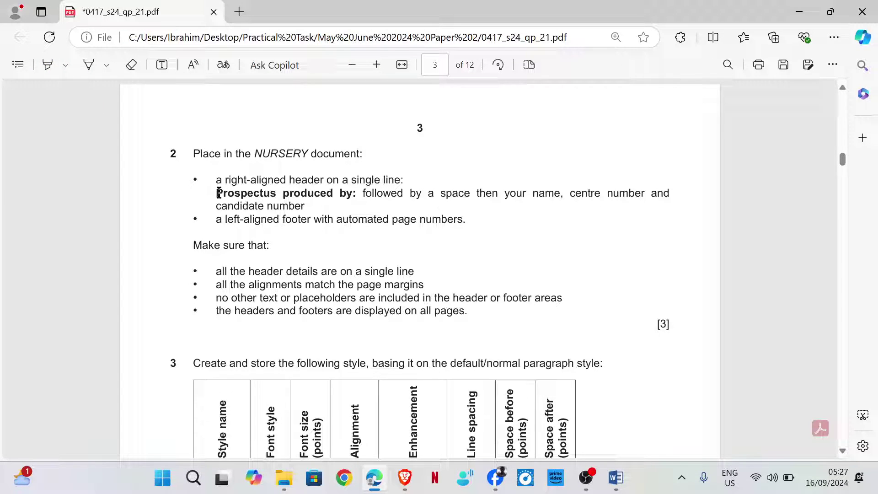
drag(222, 192, 359, 195)
key(ctrl+c)
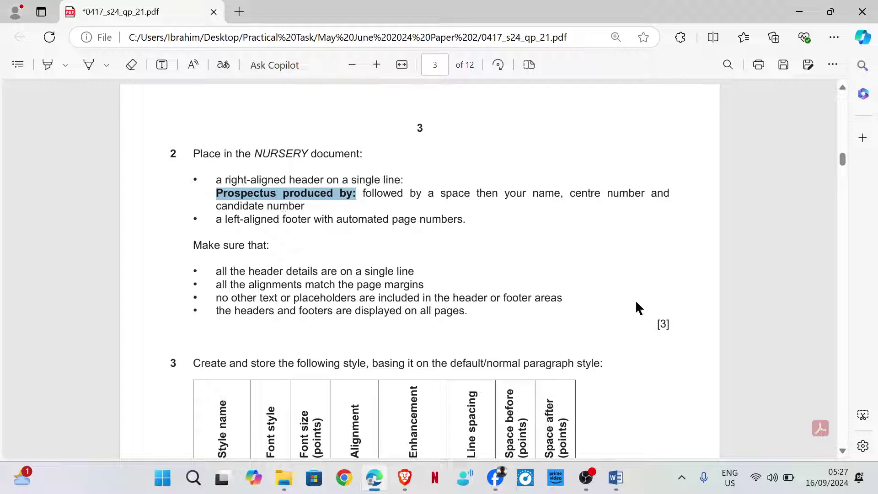
Step: Switch to NURSERY.docx and insert a Blank (Three Columns) header
mouse_move(616, 477)
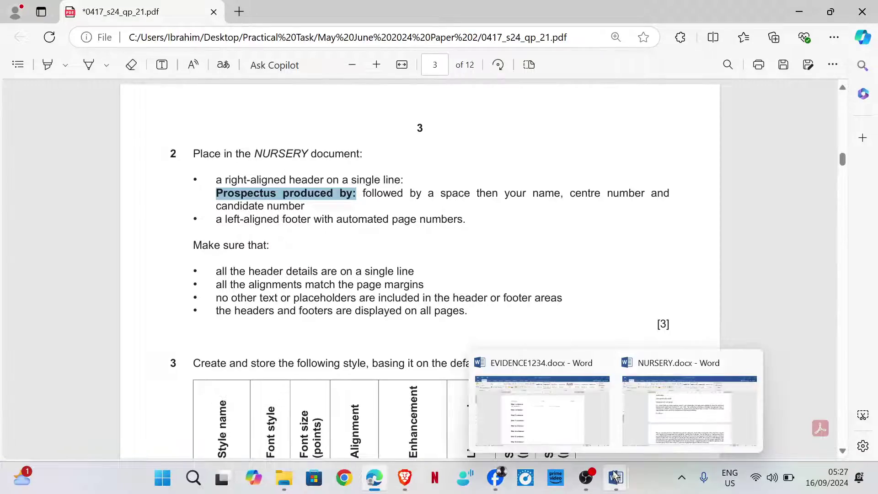
click(666, 432)
scroll(486, 288, up, 10)
scroll(486, 288, up, 6)
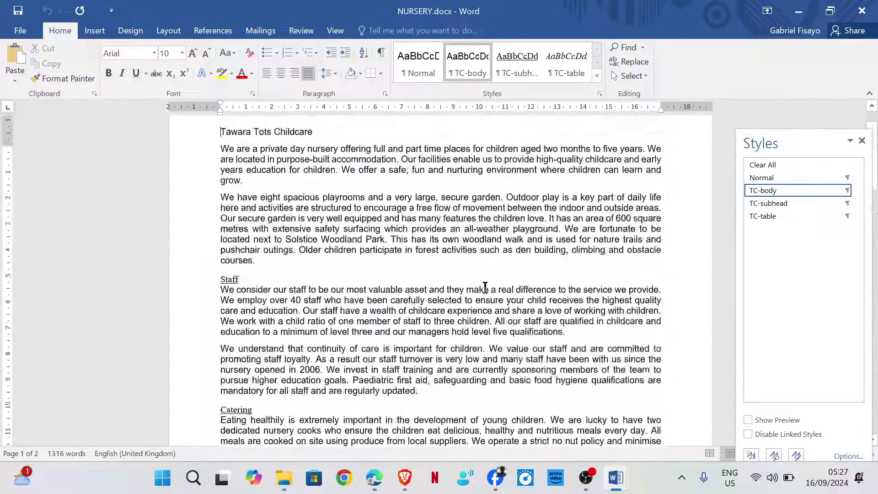
click(92, 35)
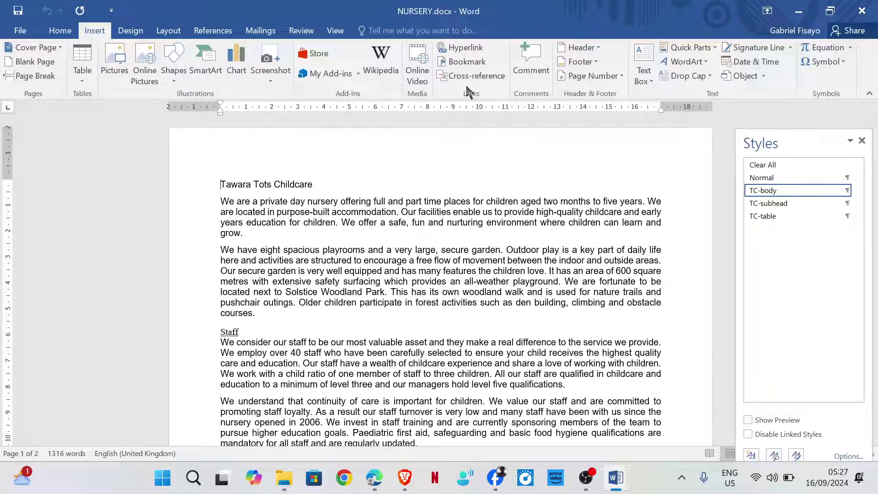
click(597, 50)
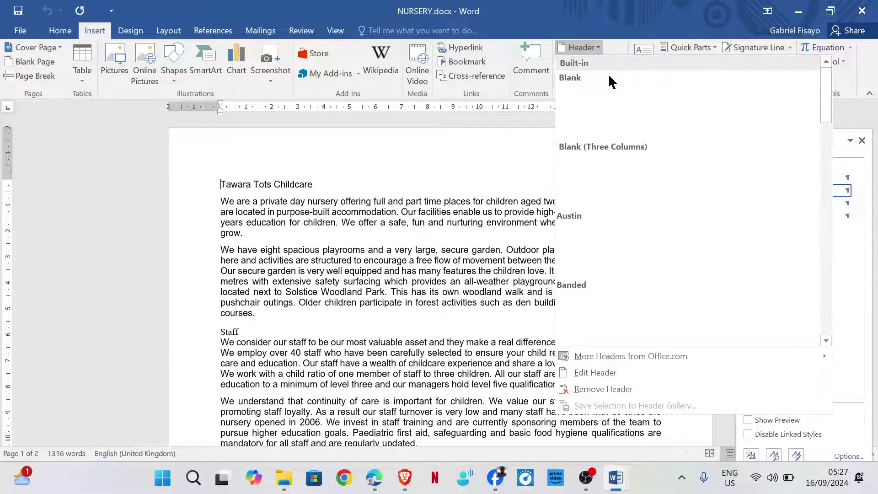
click(610, 171)
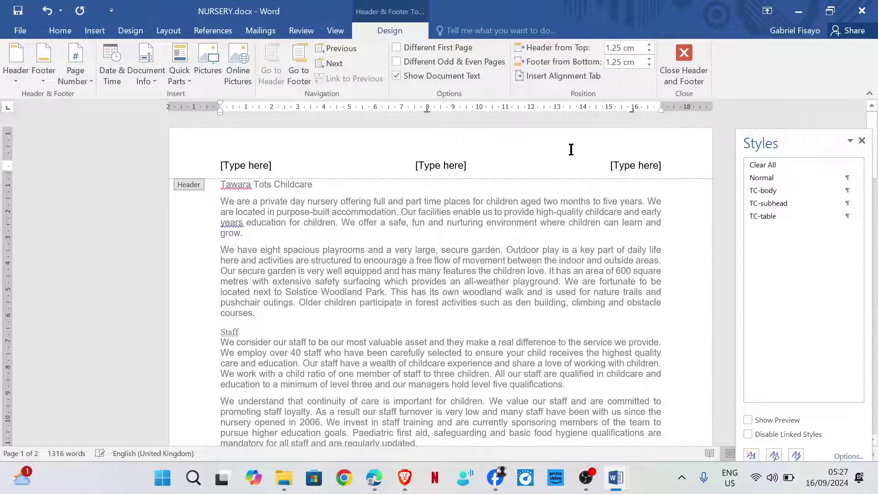
Step: Remove the left and centre header placeholders and replace the right one with the copied text "Prospectus produced by:"
click(242, 166)
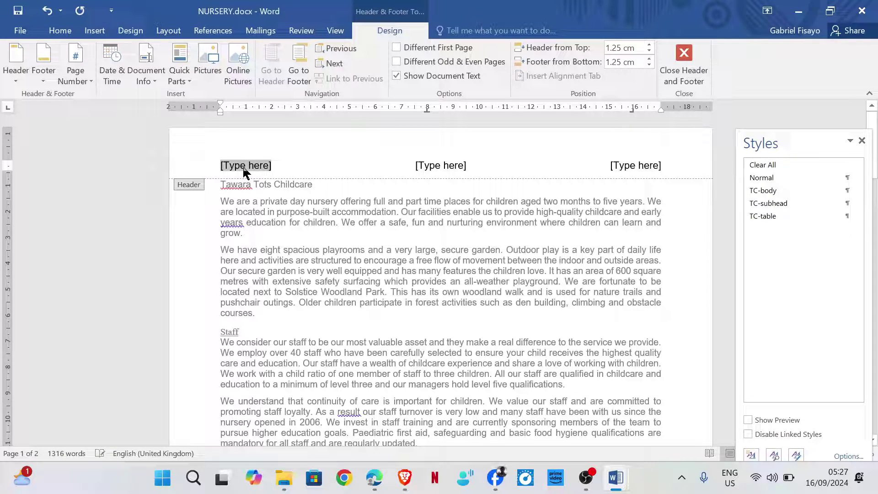
key(Delete)
click(461, 160)
key(Delete)
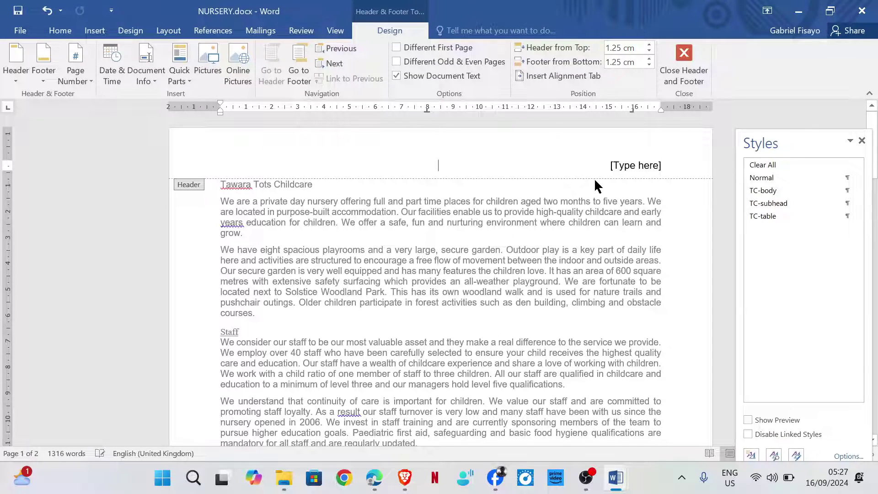
click(625, 164)
key(ctrl+v)
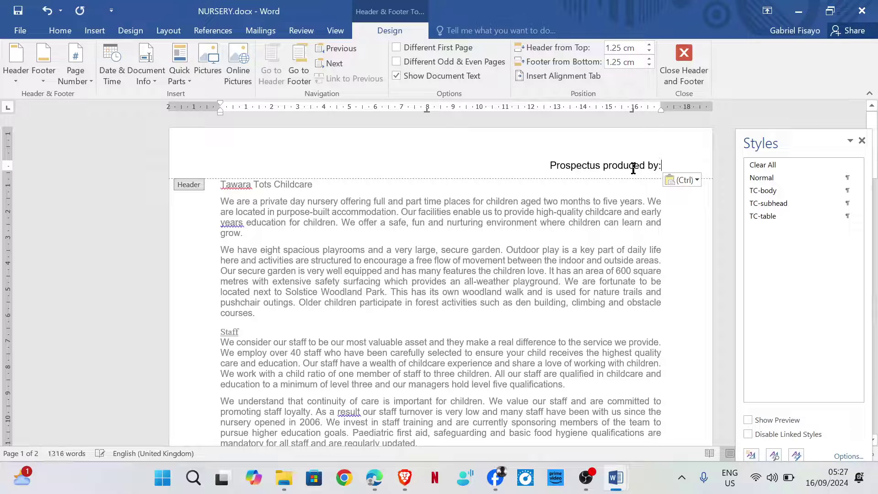
Step: Complete the right-aligned header with the candidate's name, centre number and candidate number, and return to the document body
text(Re)
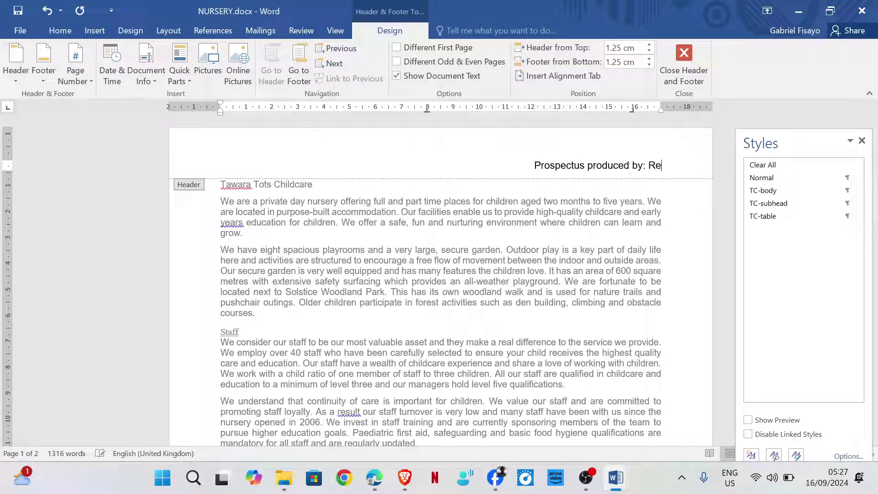
text(becca, 12)
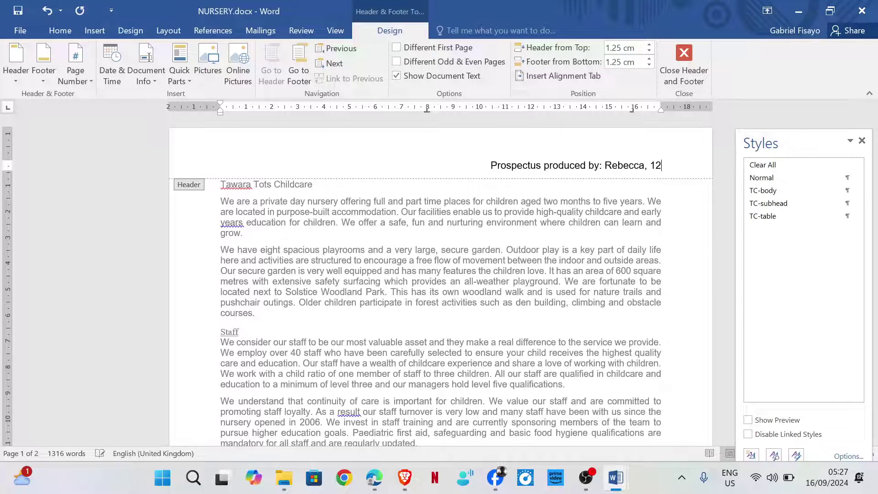
text(34, 5678)
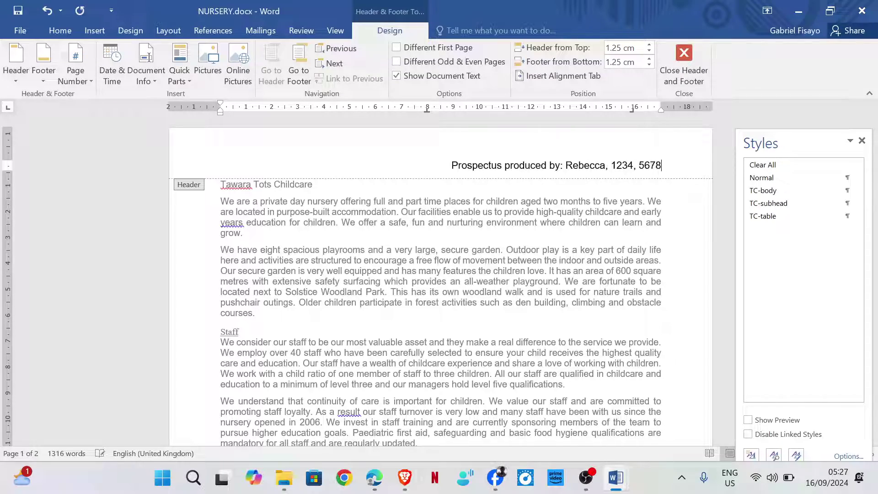
double_click(463, 272)
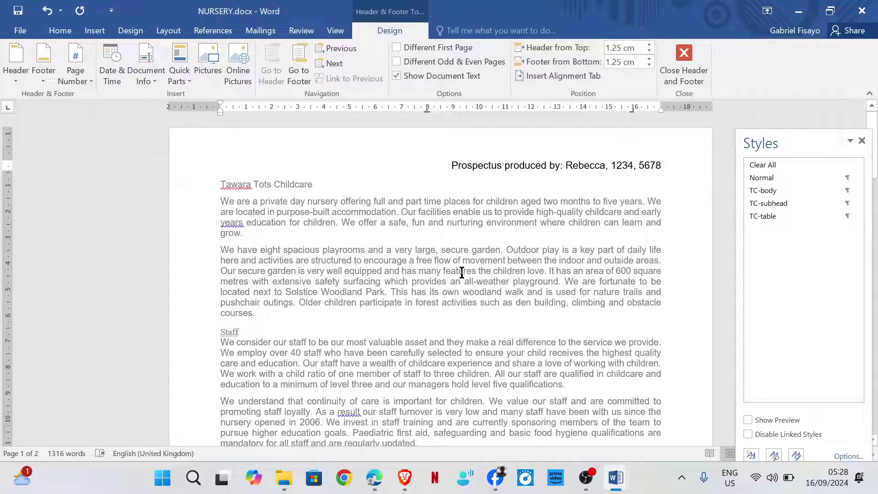
scroll(463, 272, down, 20)
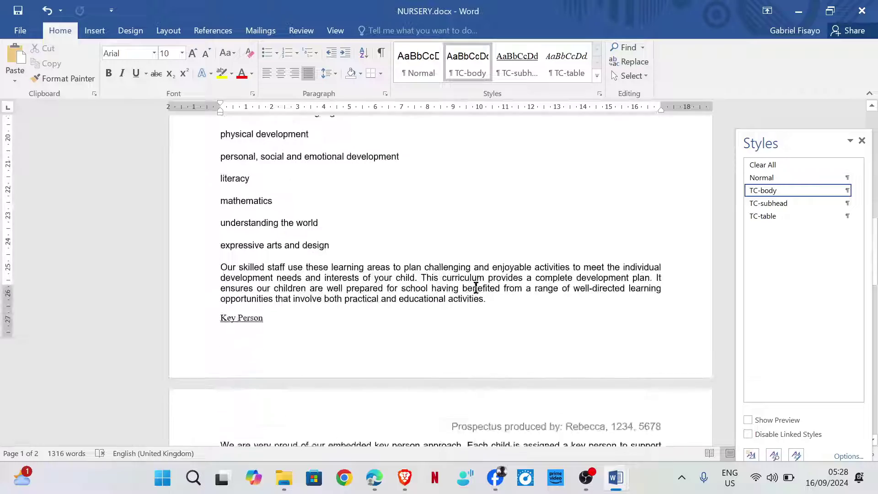
scroll(475, 274, up, 12)
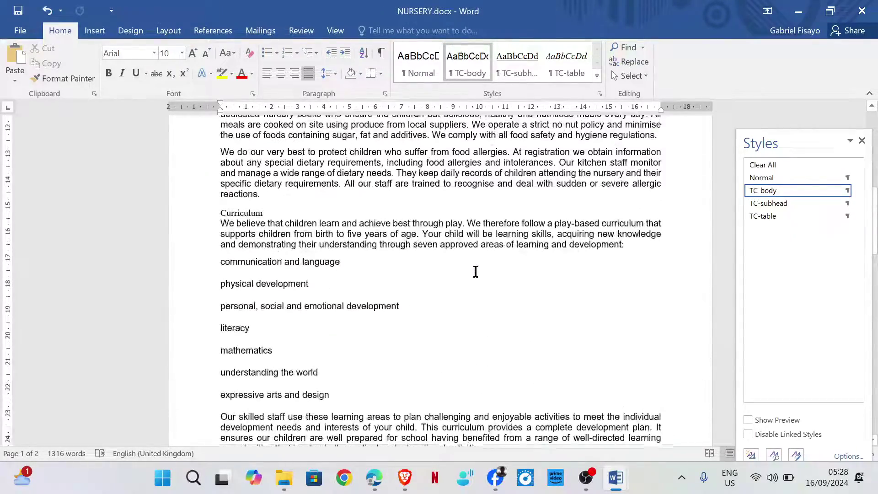
Step: Check the footer requirement in step 2 of the exam paper and insert a Blank footer in NURSERY.docx
mouse_move(374, 477)
click(402, 402)
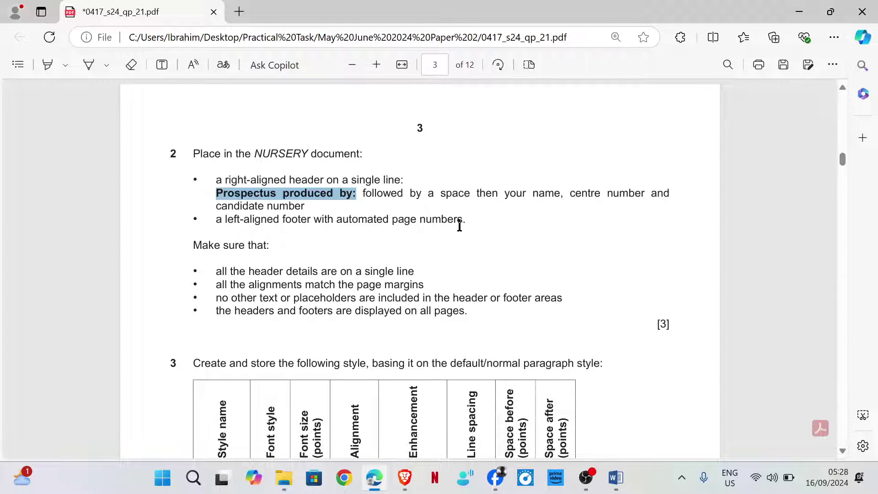
mouse_move(616, 478)
click(701, 418)
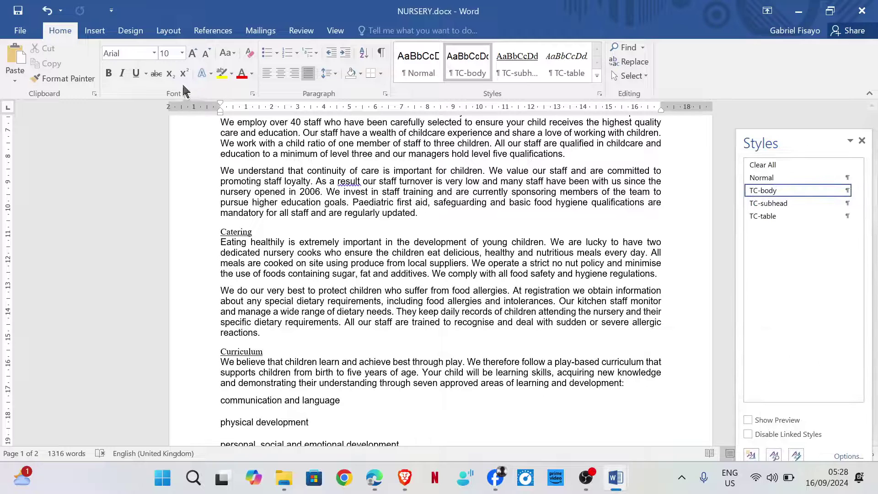
click(95, 32)
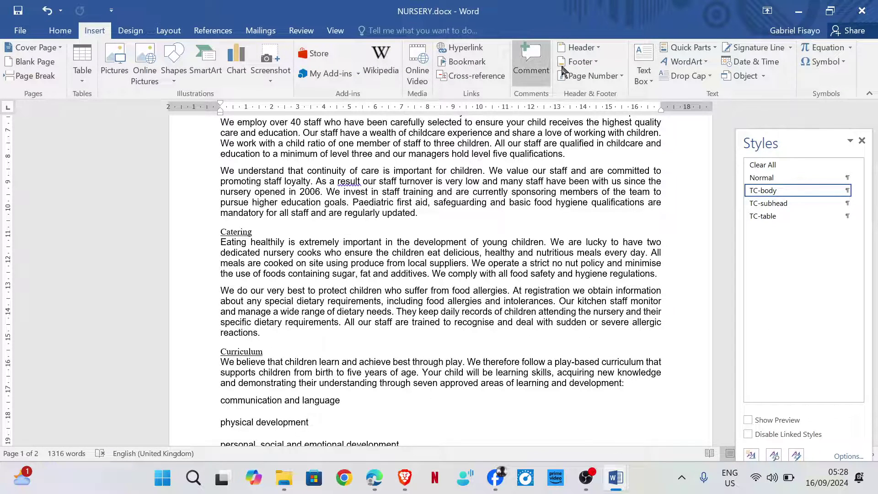
click(581, 61)
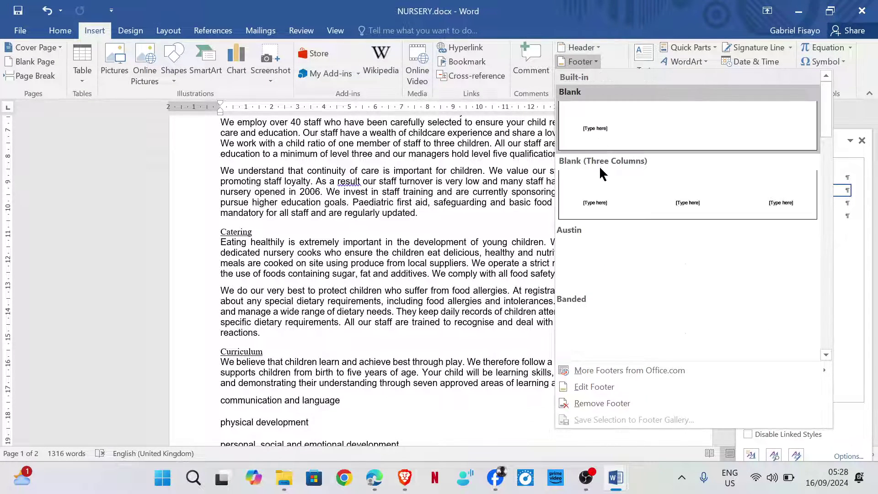
click(599, 135)
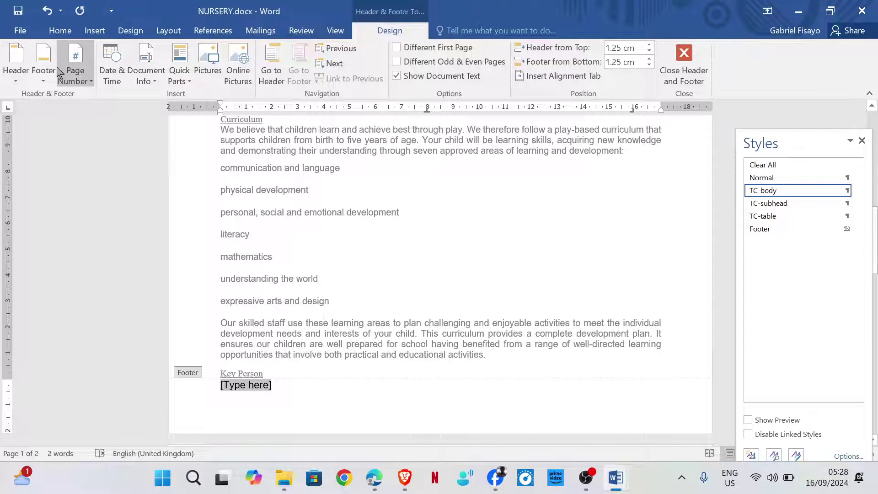
Step: Replace the footer placeholder with a Plain Number page number at the current position and close the footer
click(90, 82)
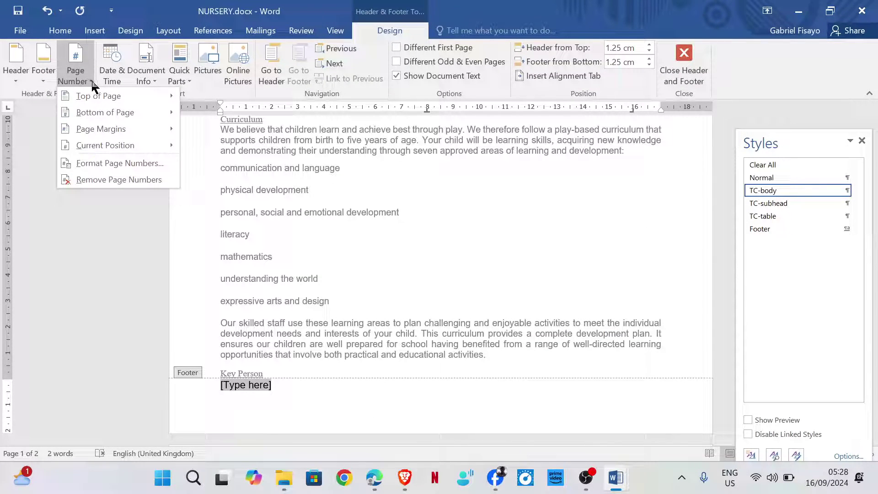
mouse_move(142, 146)
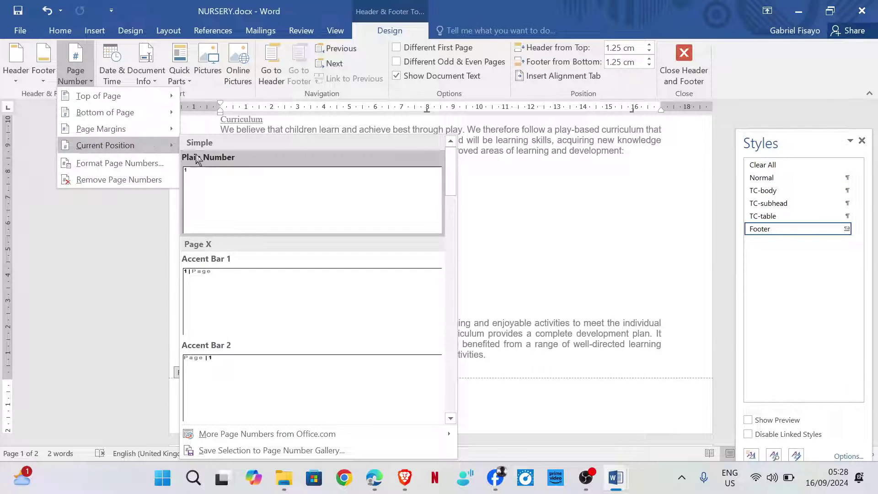
click(220, 206)
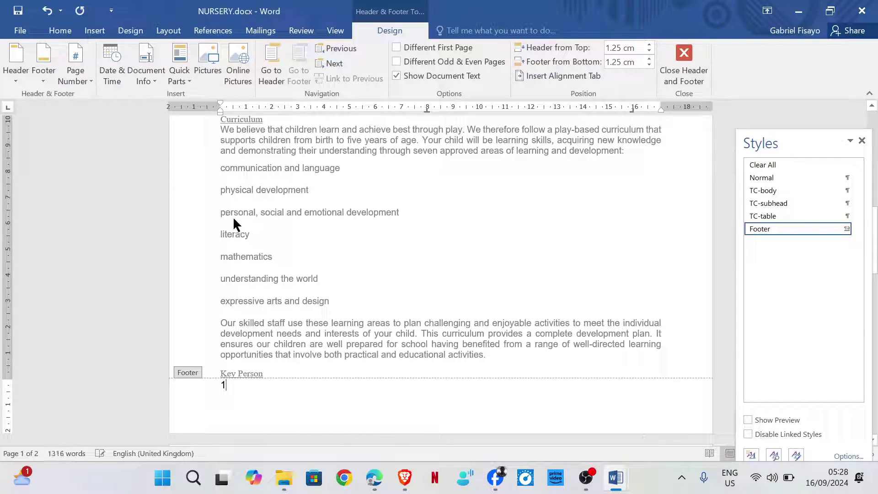
double_click(407, 280)
scroll(339, 296, down, 15)
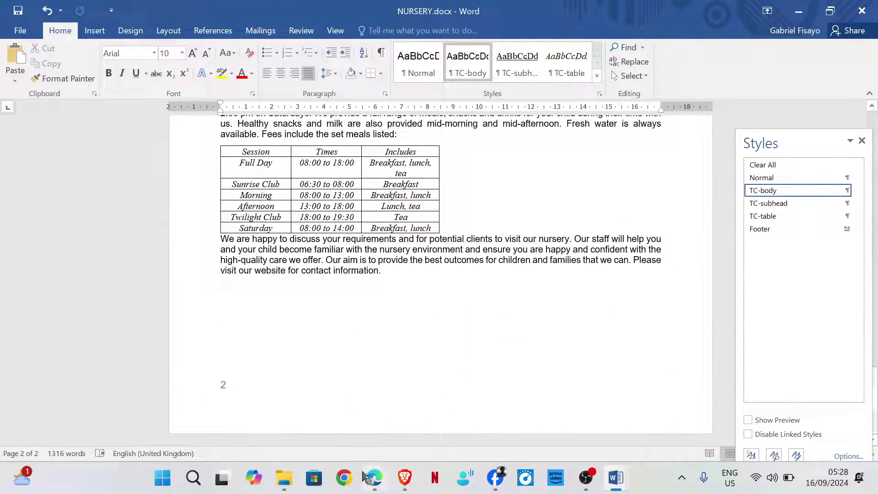
Step: Switch to the exam paper in Edge and highlight the completed step 2 instructions in yellow
mouse_move(374, 477)
click(385, 418)
scroll(303, 284, down, 3)
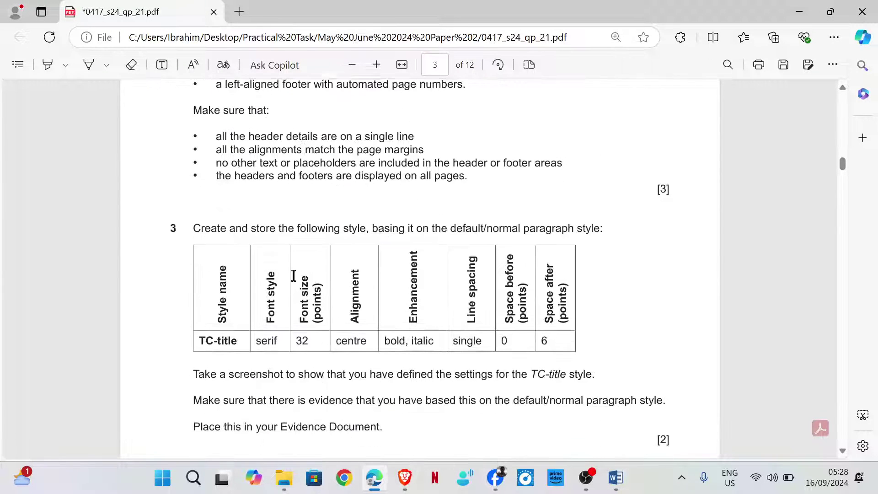
scroll(278, 185, up, 2)
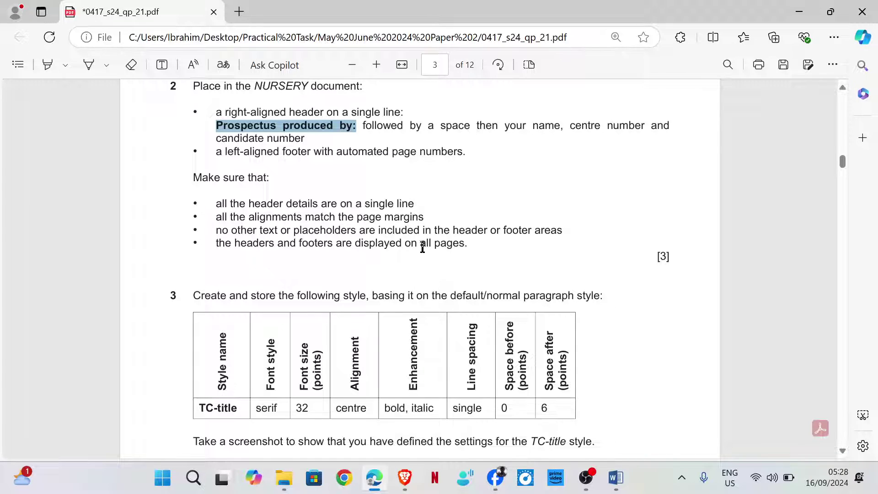
scroll(78, 145, up, 3)
click(51, 66)
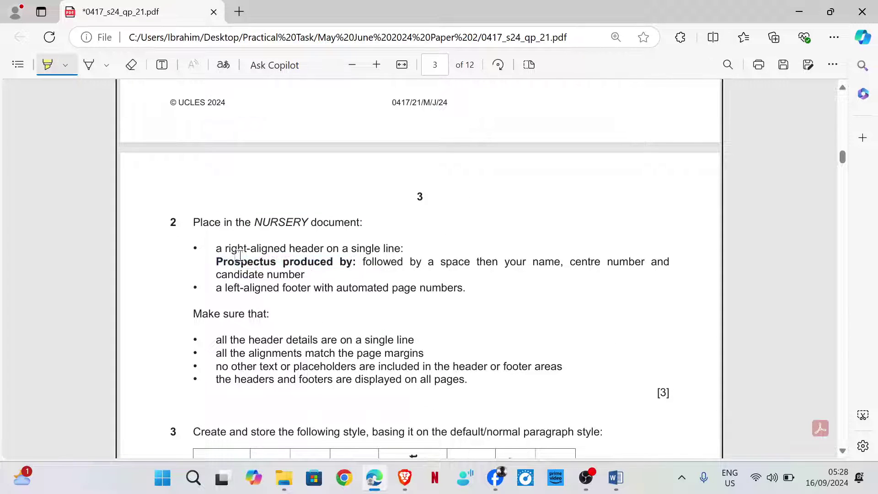
mouse_move(185, 233)
mouse_down()
mouse_move(369, 255)
mouse_move(507, 367)
mouse_move(497, 383)
mouse_move(479, 378)
mouse_up()
Step: Go to step 3 in the exam paper, turn off highlighting and copy the style name "TC-title"
scroll(386, 329, down, 8)
scroll(373, 307, up, 2)
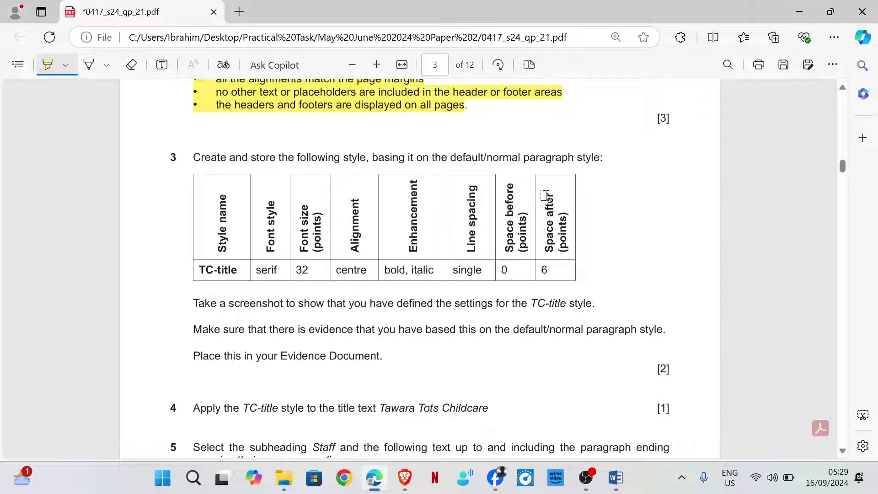
click(45, 68)
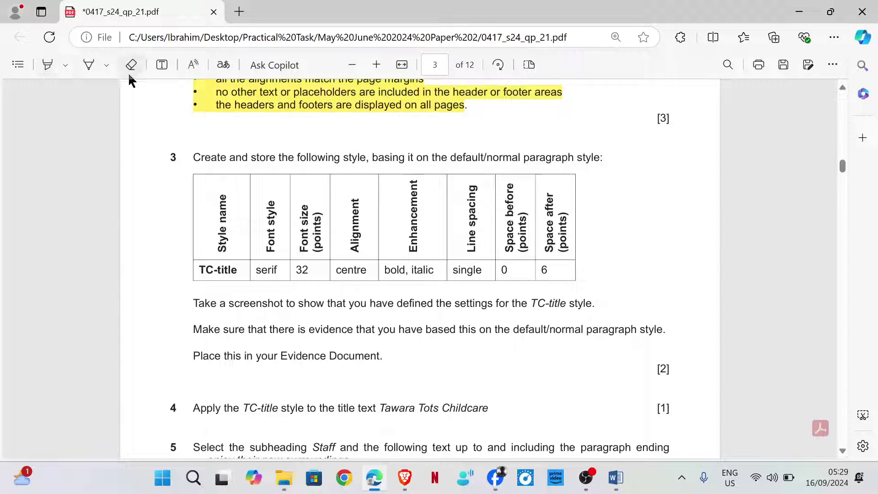
drag(200, 272, 240, 277)
key(ctrl+c)
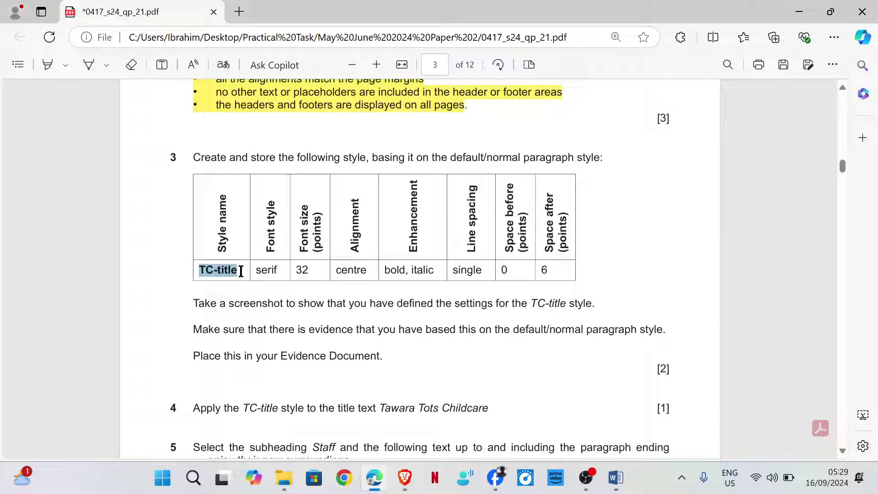
Step: Switch to NURSERY.docx and start a new paragraph style named TC-title, based on Normal
mouse_move(617, 476)
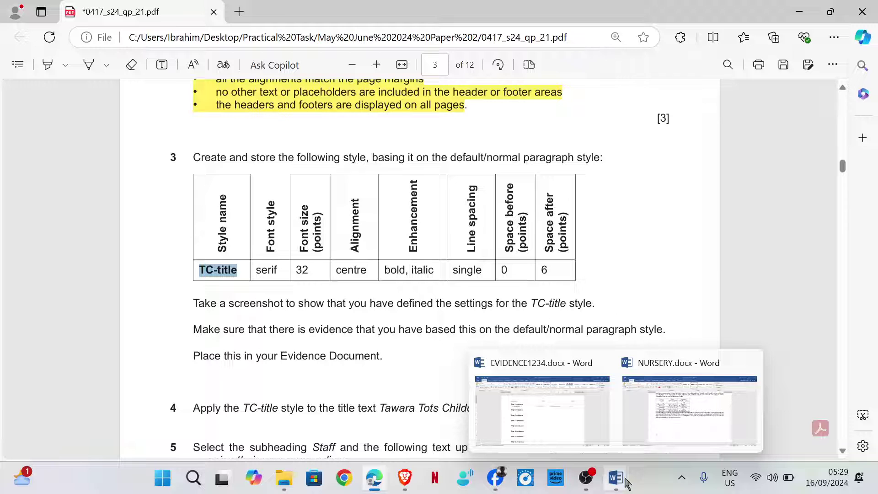
click(678, 418)
key(ctrl+alt+shift+s)
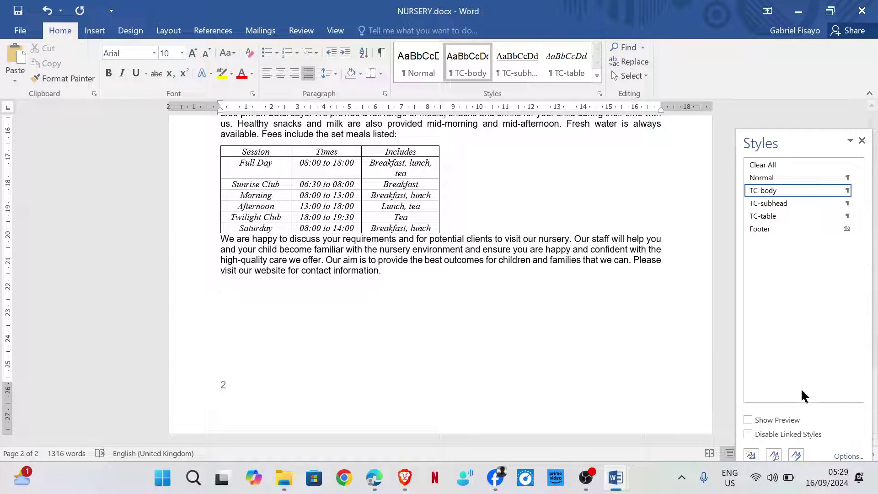
click(751, 456)
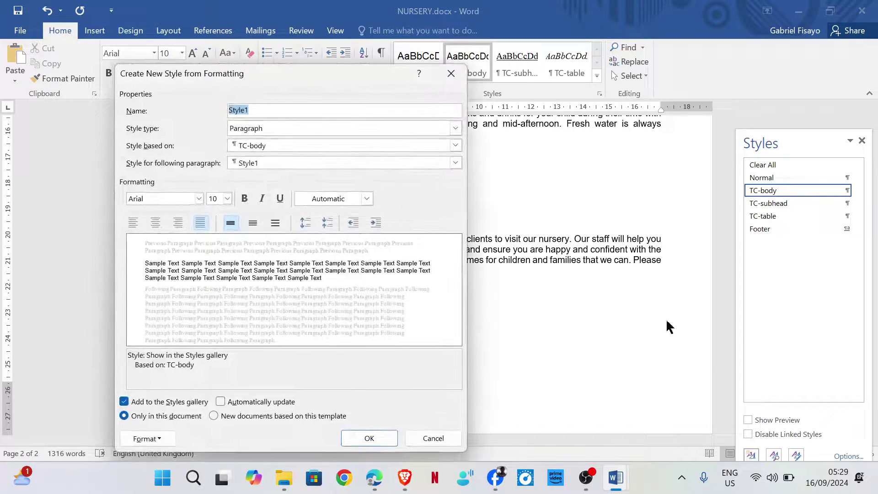
key(ctrl+v)
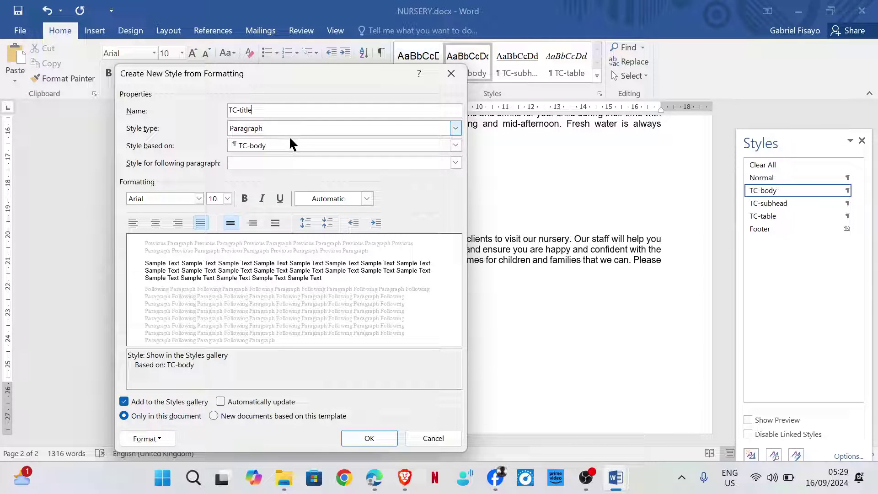
click(455, 146)
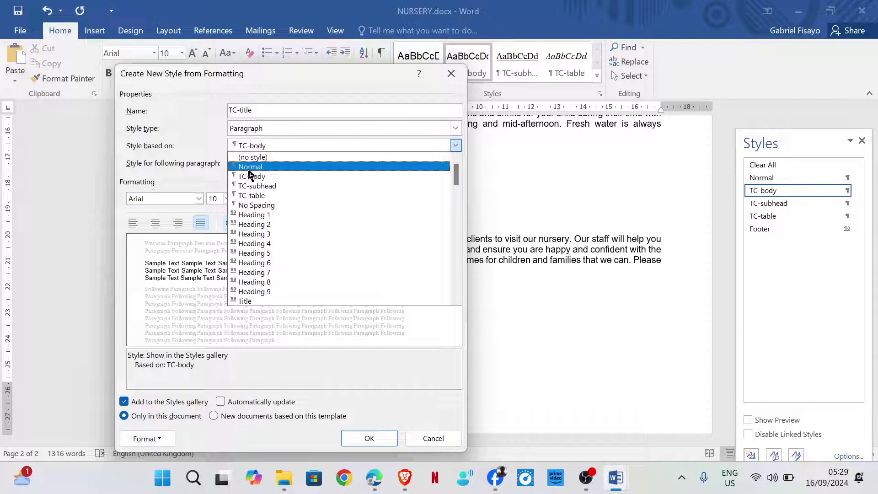
click(248, 169)
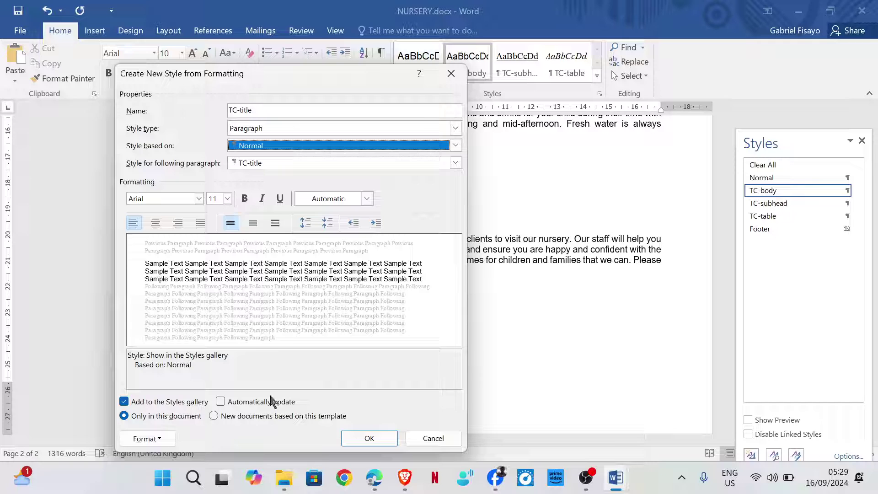
Step: Format the TC-title style as Times New Roman, 32 pt, centred, bold and italic
mouse_move(386, 480)
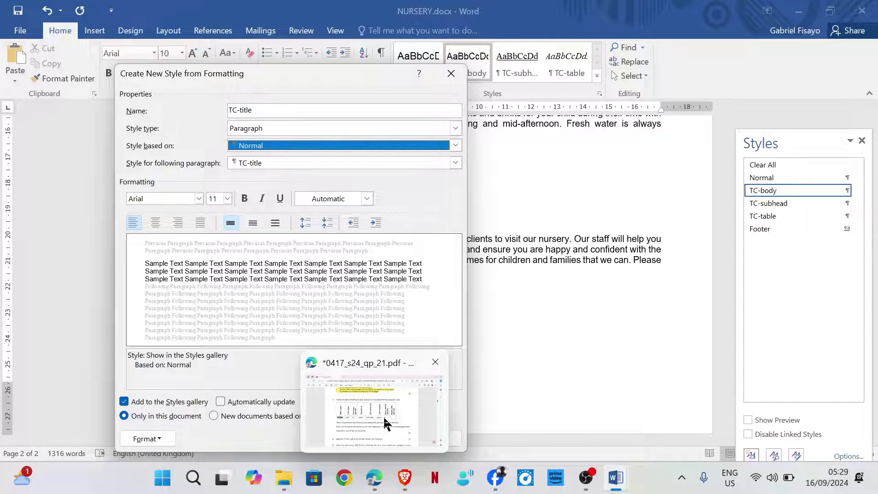
mouse_move(384, 421)
click(200, 198)
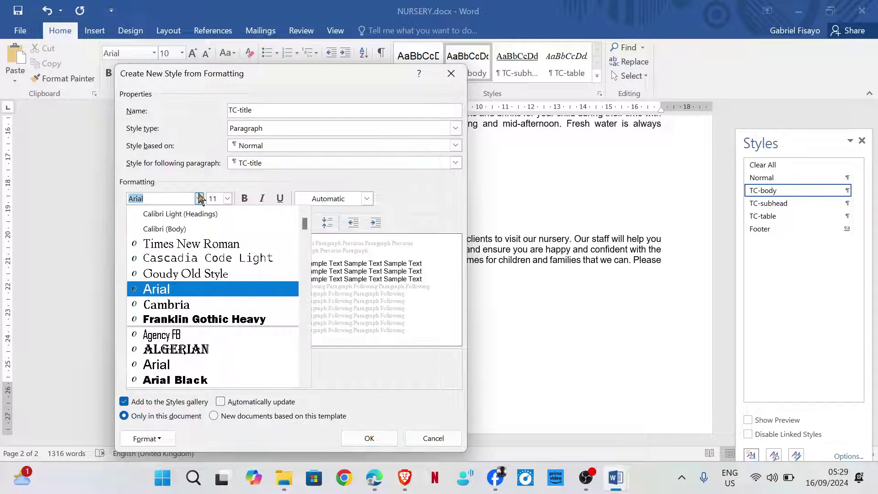
click(192, 243)
click(214, 198)
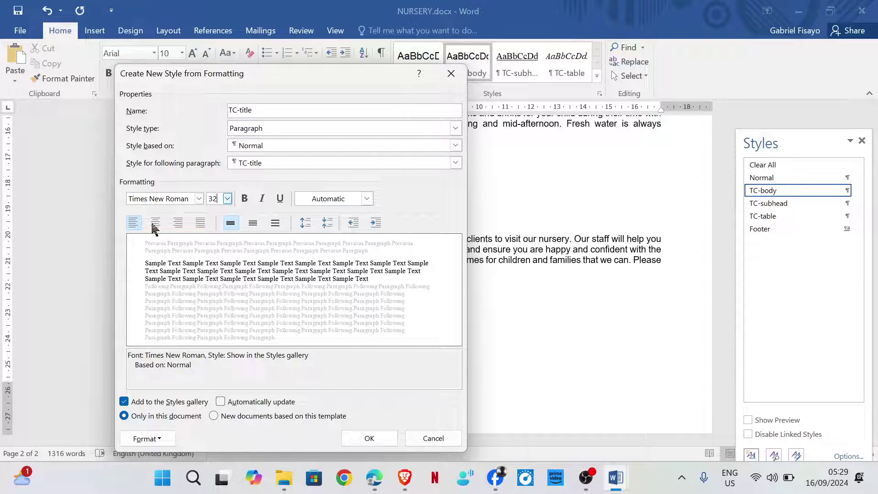
click(155, 223)
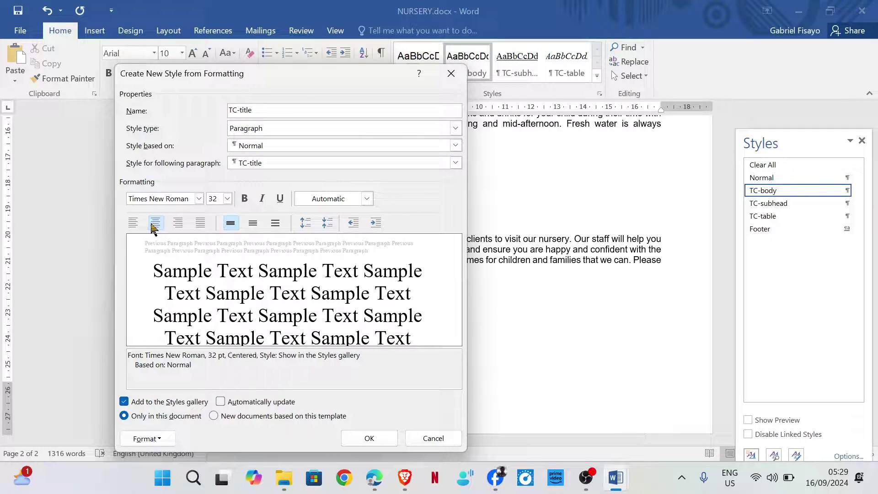
click(246, 198)
click(262, 198)
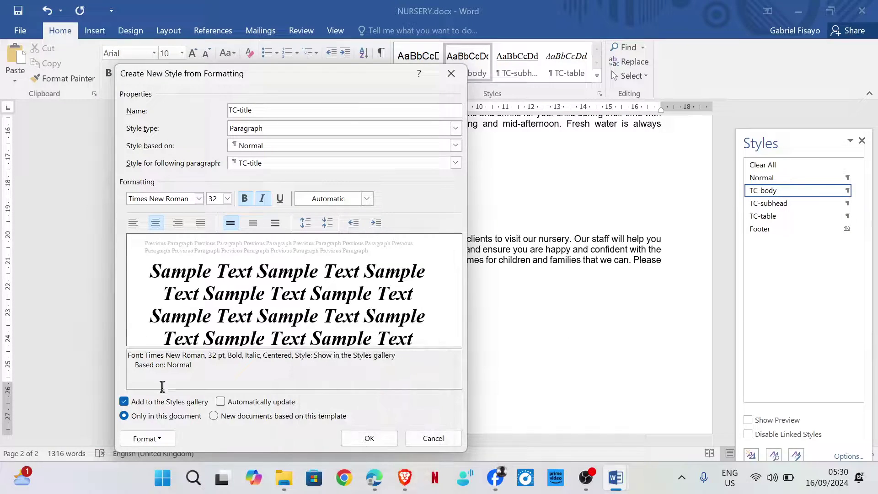
Step: Set the TC-title style's paragraph spacing after to 6 pt
click(160, 439)
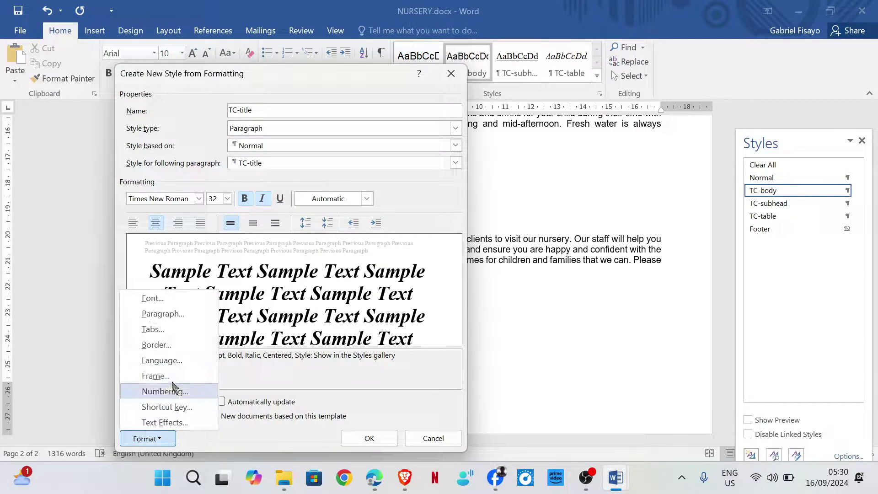
click(196, 312)
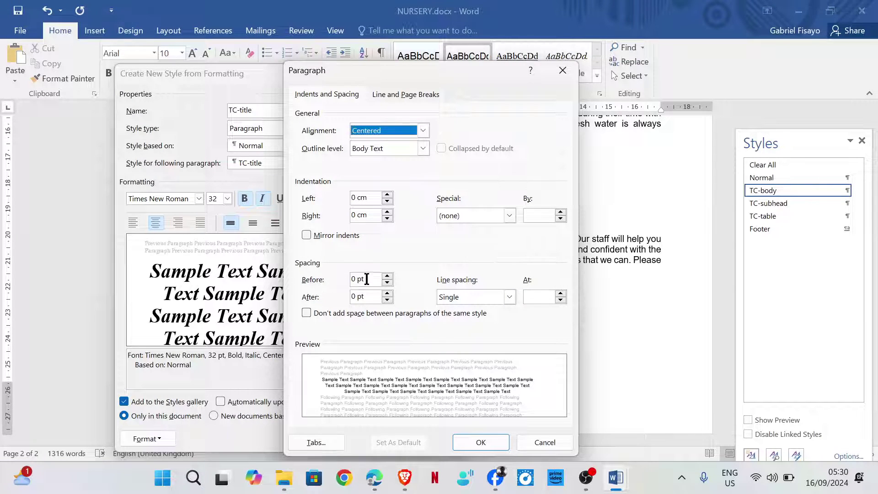
click(387, 294)
click(479, 446)
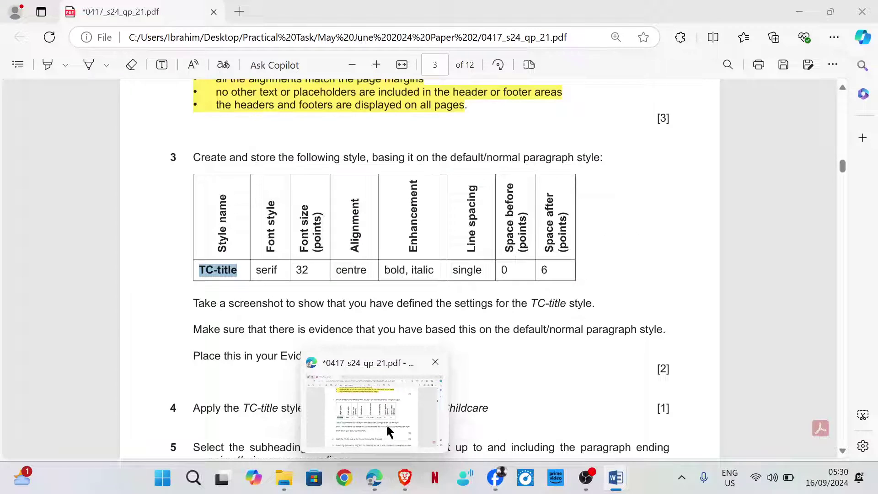
Step: Switch to the exam paper in Edge to check the step 3 evidence requirements, and return to NURSERY.docx
click(387, 433)
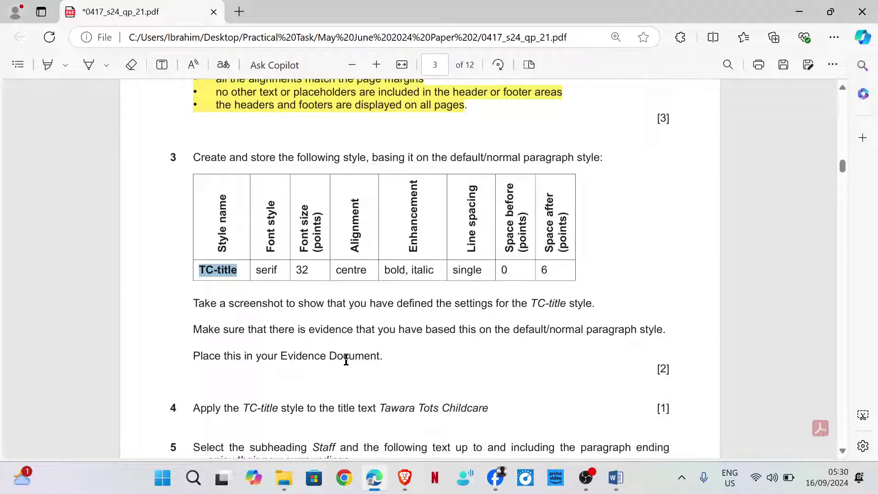
mouse_move(615, 477)
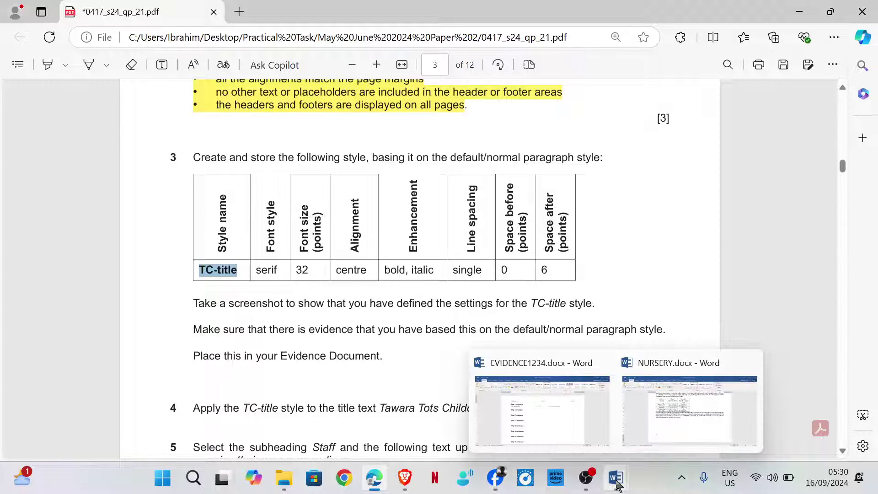
click(668, 435)
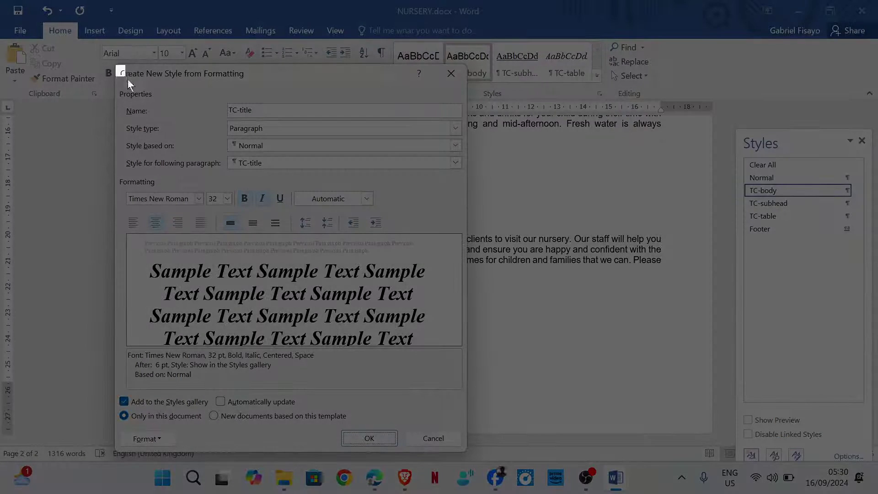
Step: Capture and confirm the TC-title style dialog, and paste the screenshot under "Step 3 evidence:" in EVIDENCE1234.docx
drag(116, 65, 464, 446)
click(369, 439)
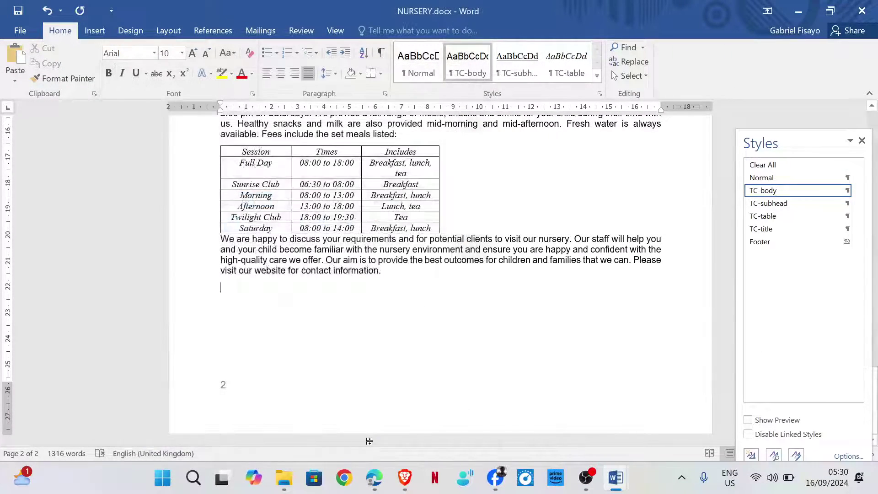
mouse_move(617, 478)
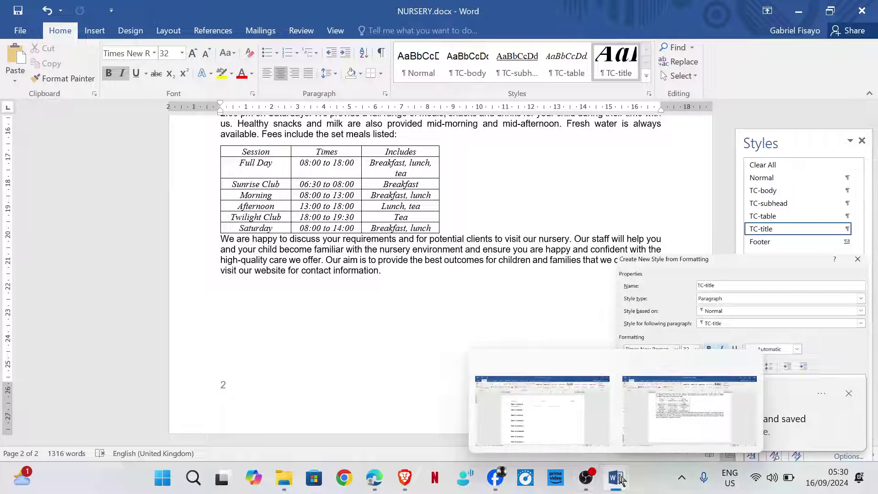
click(594, 423)
click(252, 234)
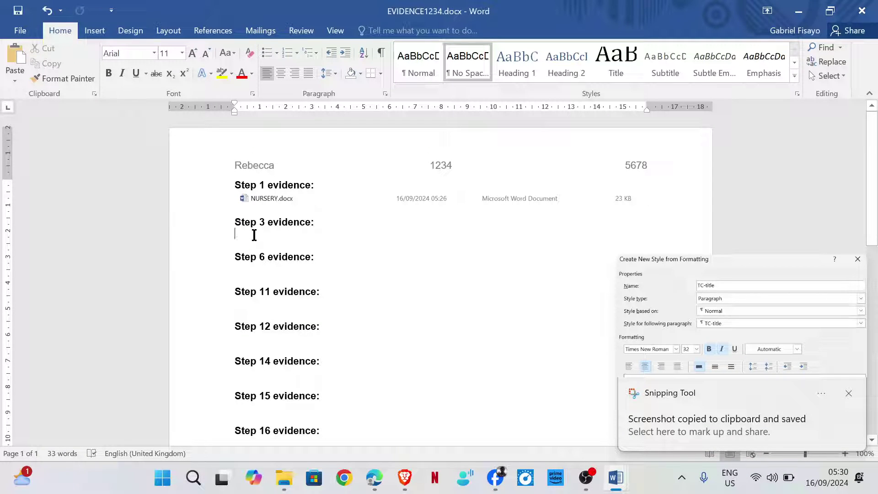
key(ctrl+v)
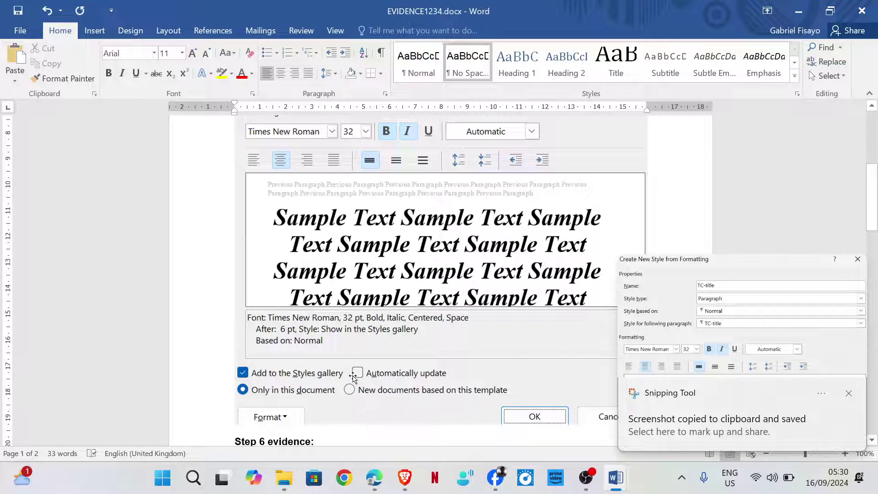
Step: Switch to the exam paper in Edge, highlight the completed step 3 instructions in yellow and go to step 4
mouse_move(374, 477)
click(402, 386)
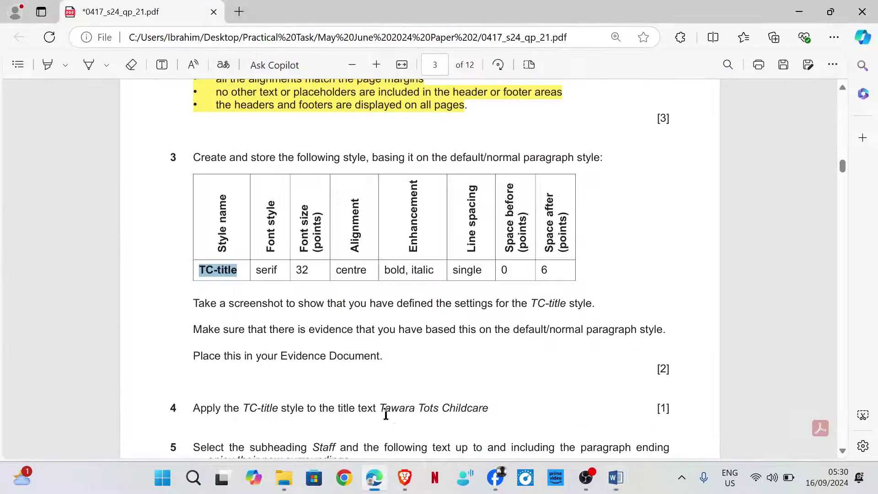
click(47, 64)
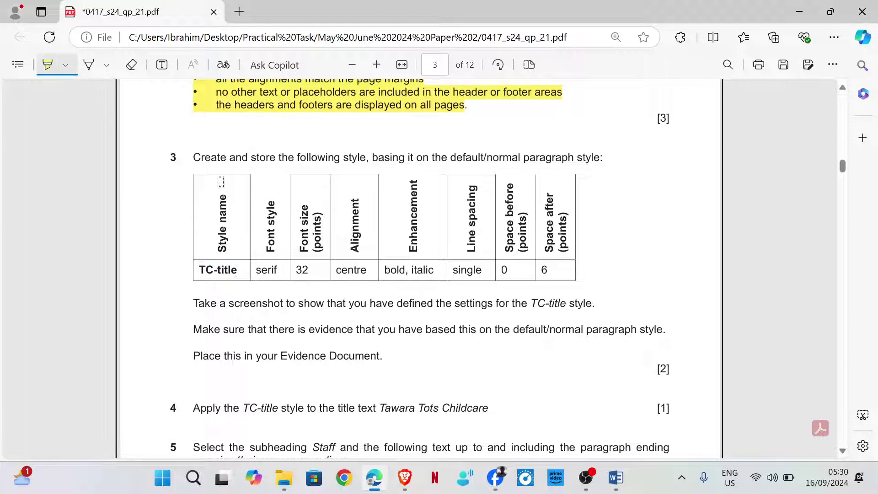
mouse_move(185, 153)
mouse_down()
mouse_move(378, 329)
mouse_move(384, 355)
mouse_up()
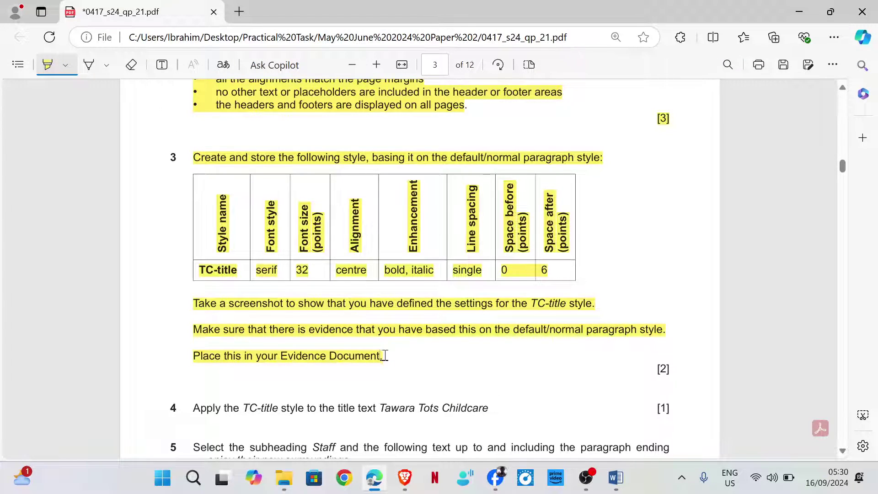
scroll(373, 292, down, 1)
scroll(374, 291, down, 3)
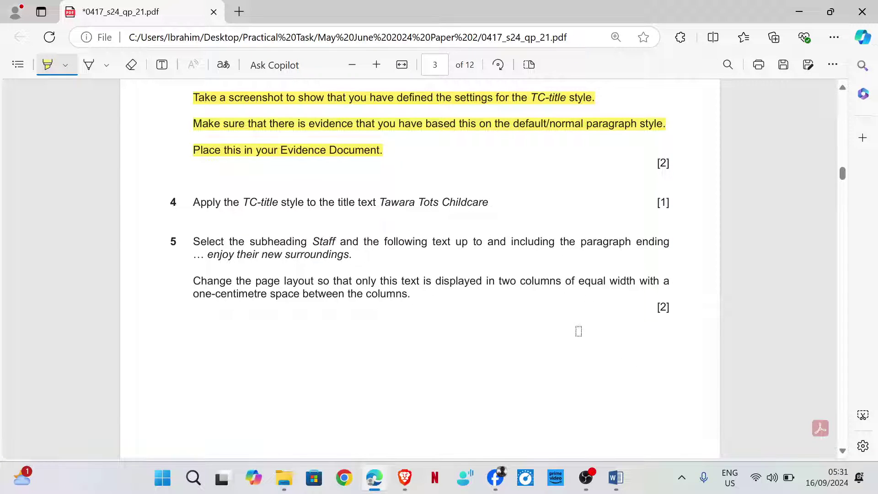
Step: Switch to NURSERY.docx and apply the TC-title style to the title "Tawara Tots Childcare" on the first page
mouse_move(617, 477)
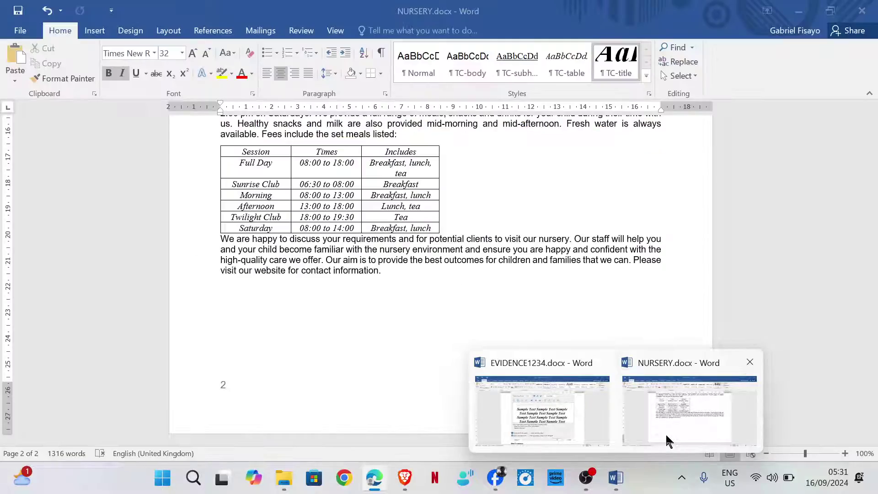
click(665, 435)
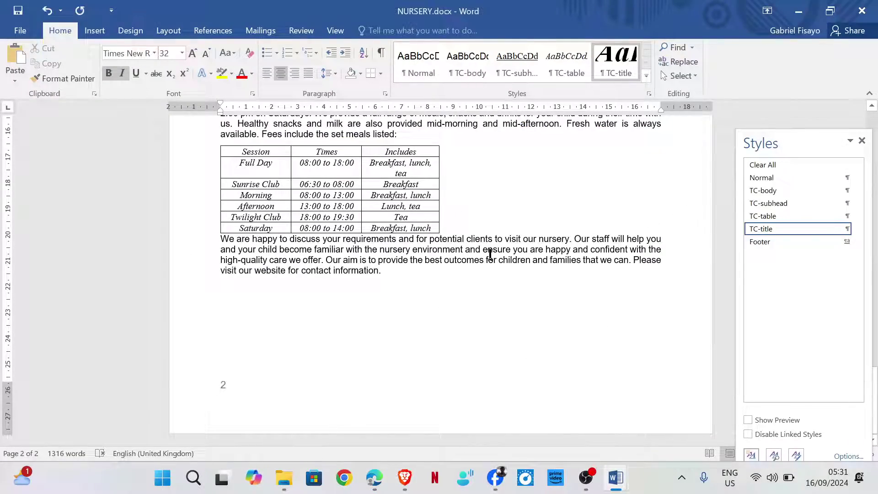
scroll(487, 251, up, 9)
scroll(407, 227, up, 8)
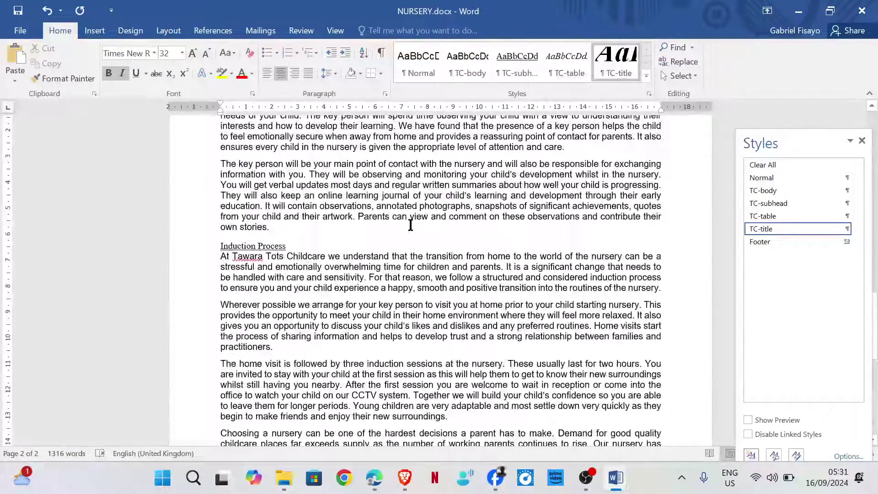
scroll(421, 234, up, 19)
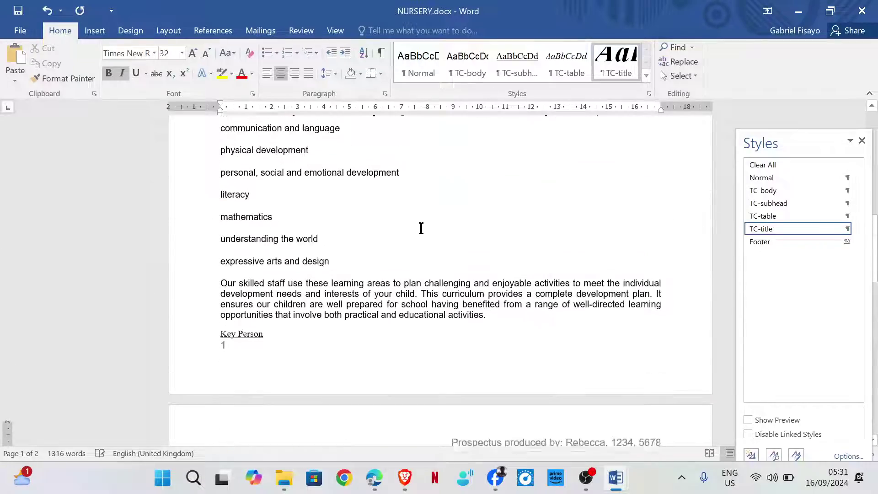
scroll(421, 229, up, 5)
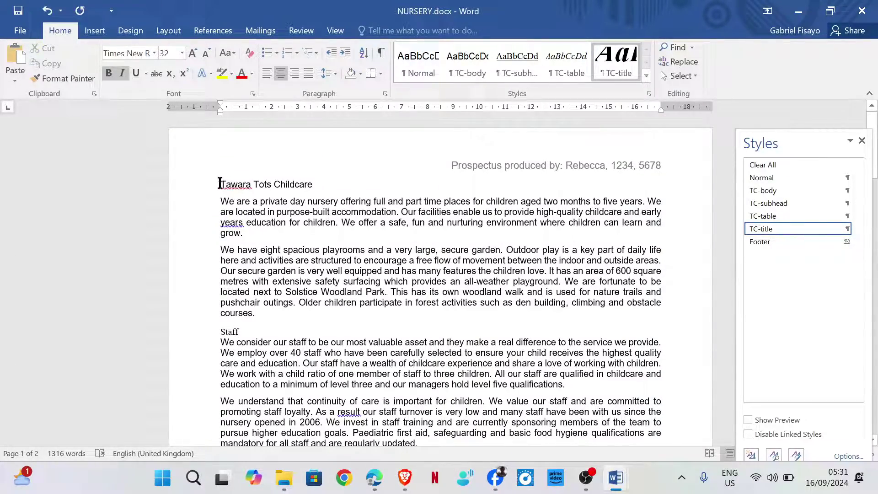
drag(220, 183, 315, 185)
click(795, 190)
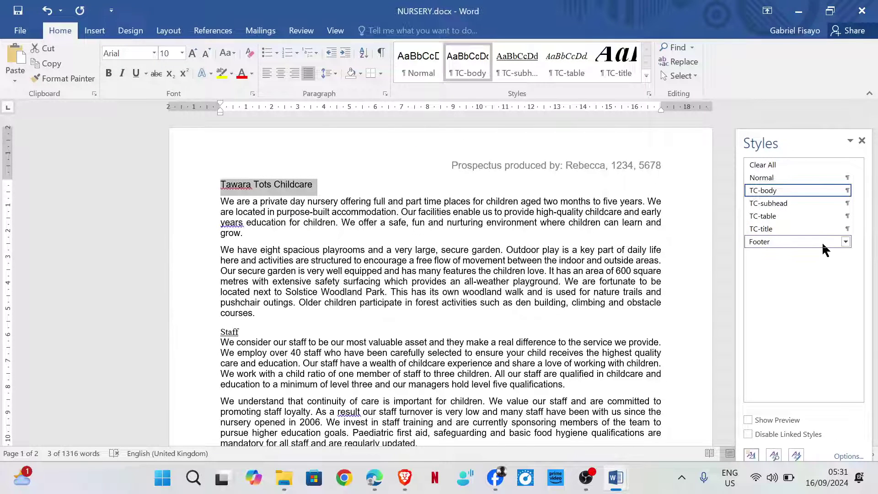
click(775, 227)
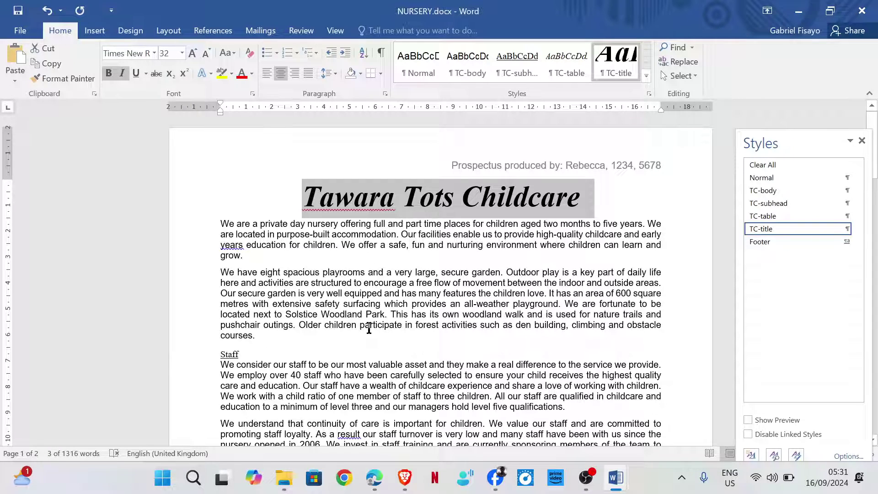
Step: Switch to the exam paper in Edge, highlight step 4 in yellow, and copy "enjoy their new surroundings." from step 5 with highlighting off
click(374, 478)
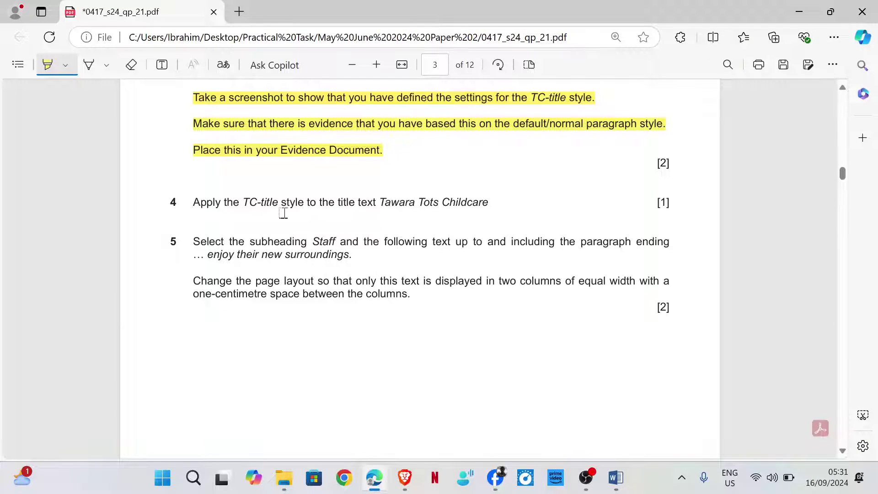
mouse_move(190, 202)
mouse_down()
mouse_move(462, 212)
mouse_move(494, 202)
mouse_up()
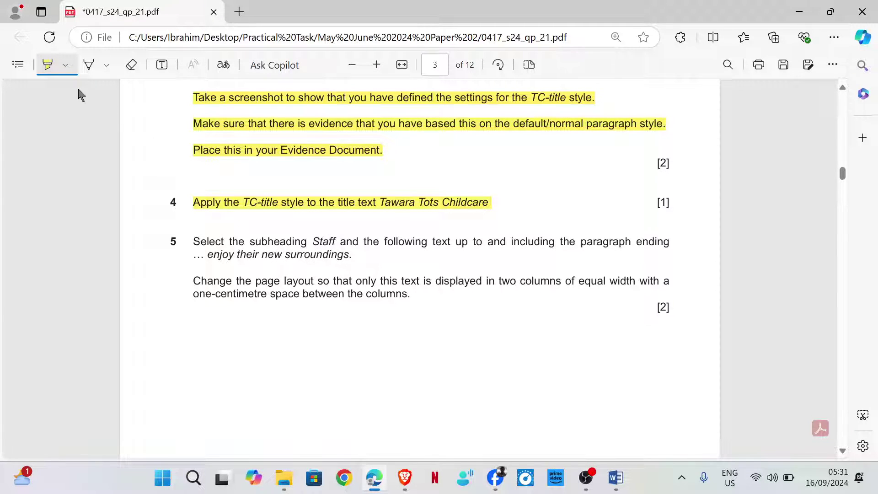
click(48, 64)
drag(207, 255, 363, 256)
key(ctrl+c)
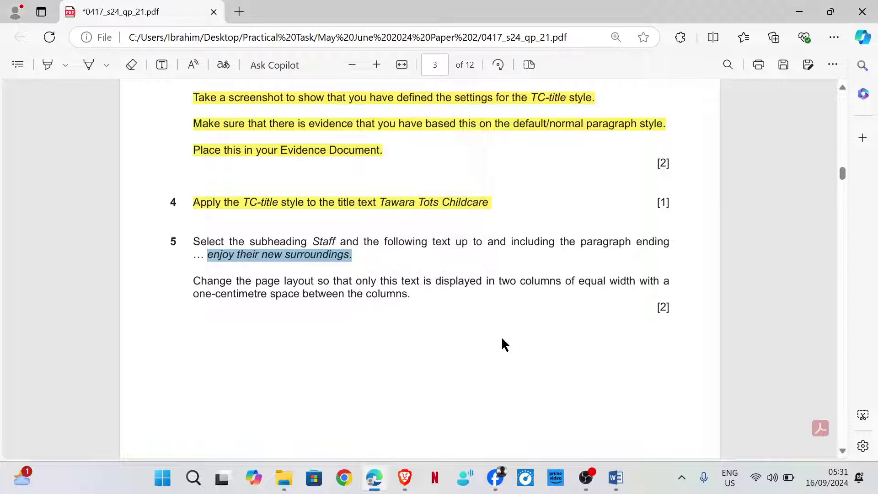
Step: Switch to NURSERY.docx, search for "enjoy their new surroundings." and place the cursor at the end of that phrase
click(615, 477)
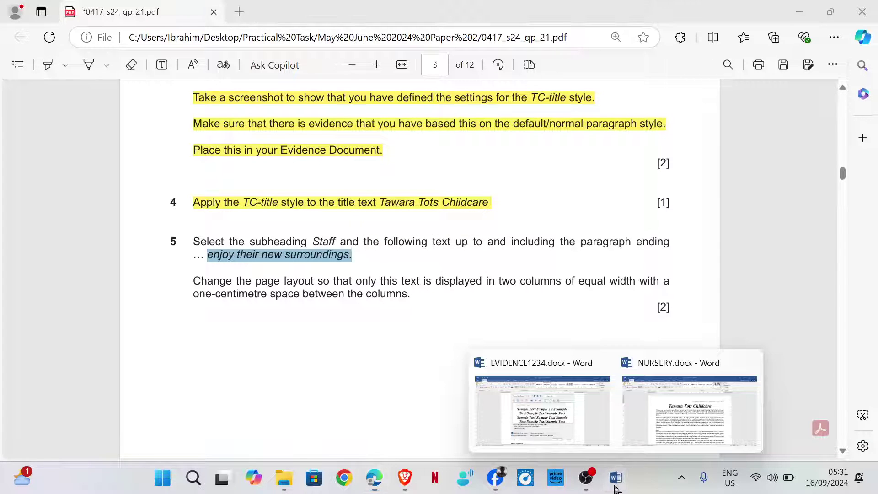
click(667, 417)
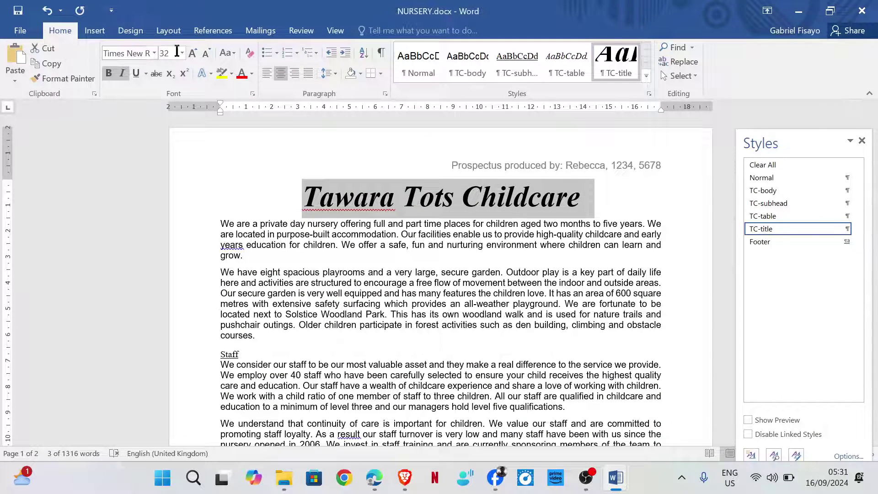
click(676, 48)
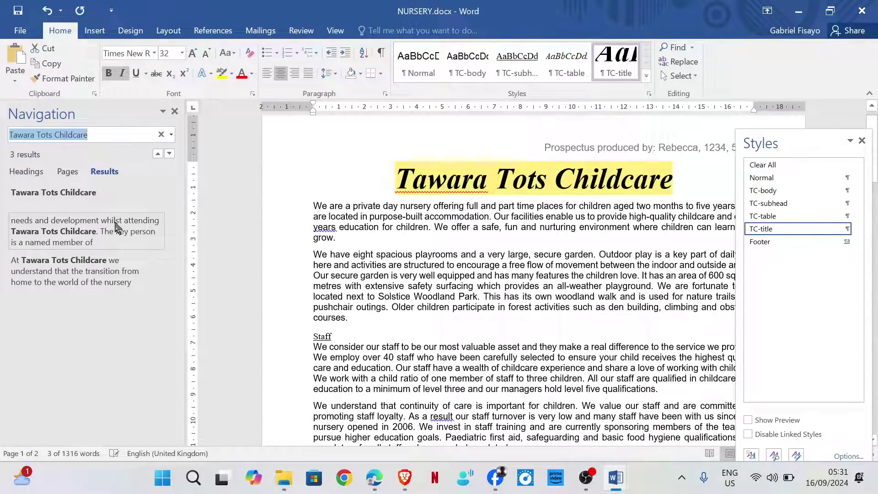
key(ctrl+v)
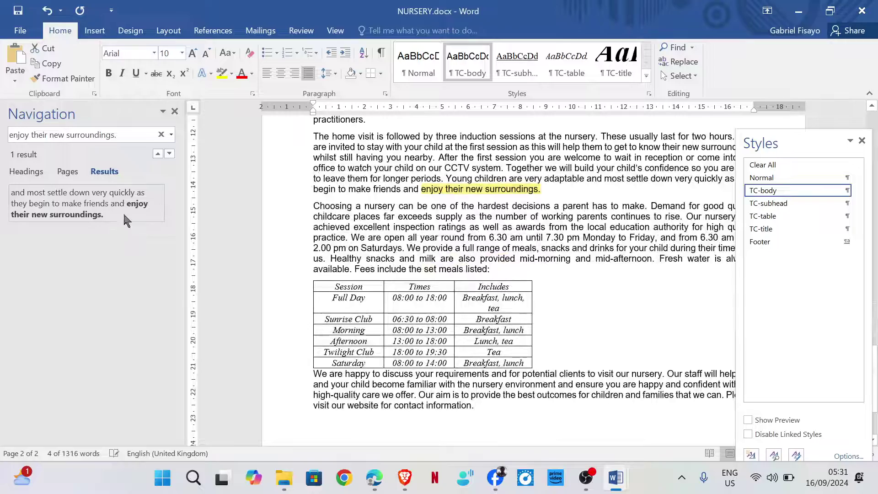
click(543, 190)
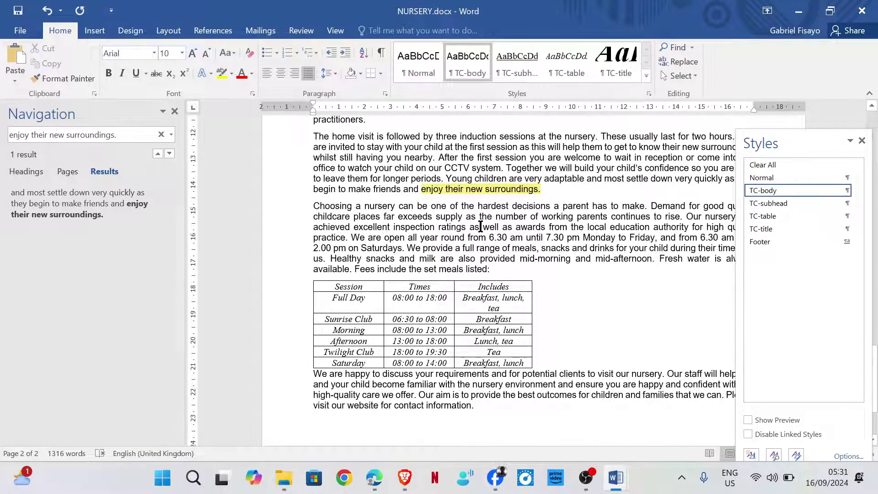
Step: Close the search and select the text from the Staff subheading through the paragraph ending "enjoy their new surroundings."
scroll(478, 225, up, 3)
scroll(475, 223, up, 10)
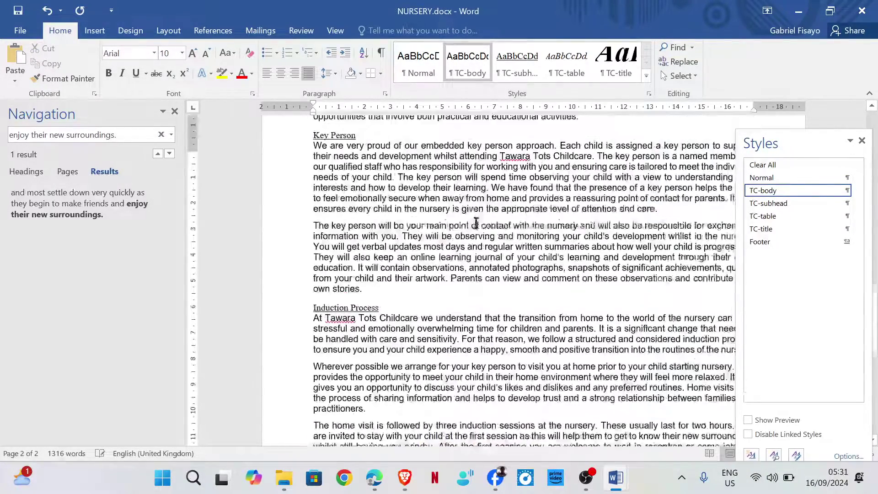
scroll(461, 222, up, 6)
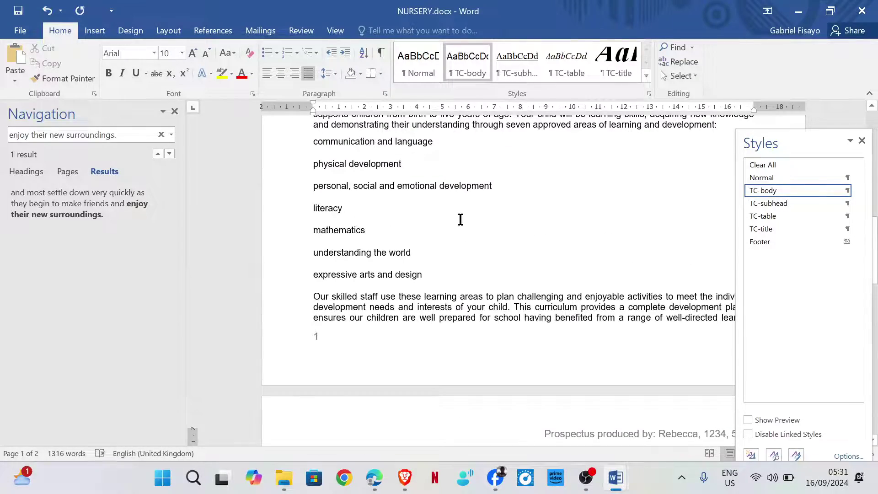
scroll(461, 221, up, 4)
scroll(376, 235, up, 5)
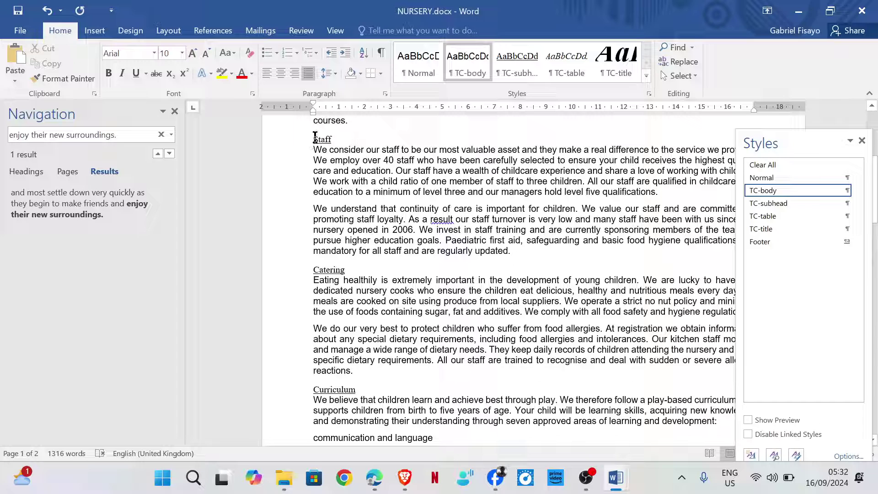
click(174, 112)
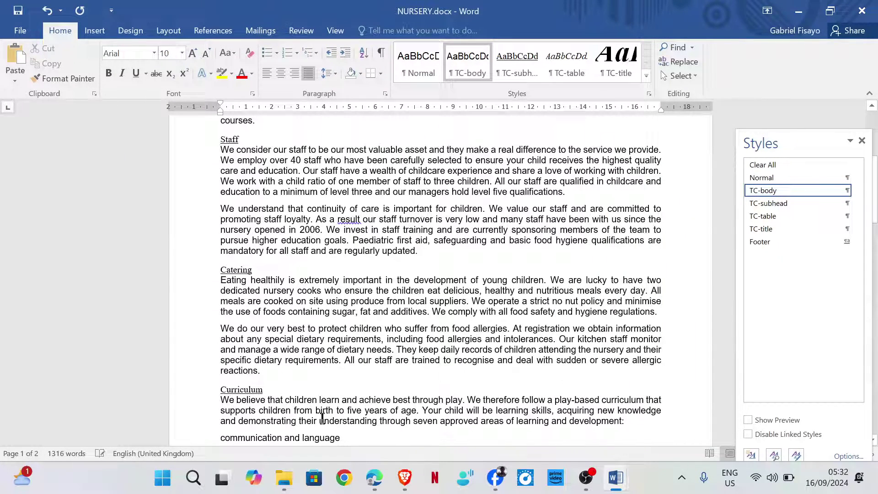
mouse_move(374, 480)
mouse_move(385, 421)
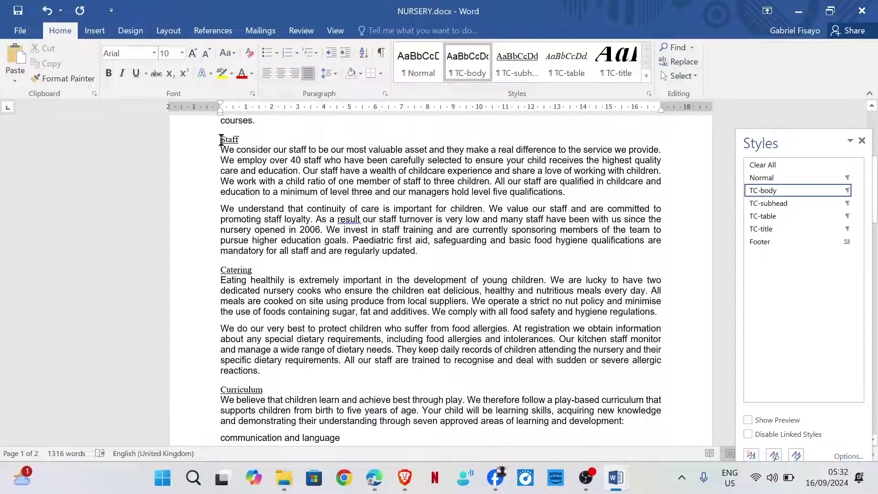
drag(221, 139, 448, 158)
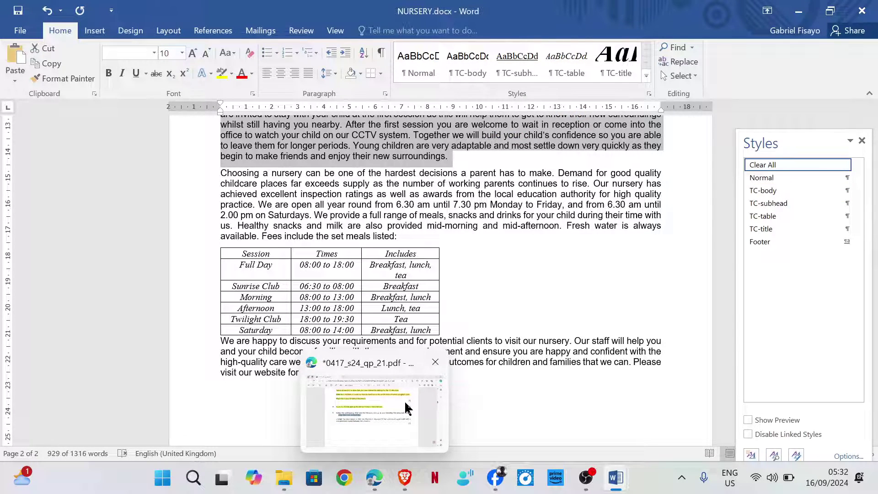
Step: Switch to the exam paper in Edge and highlight all the step 5 instructions in yellow
click(374, 478)
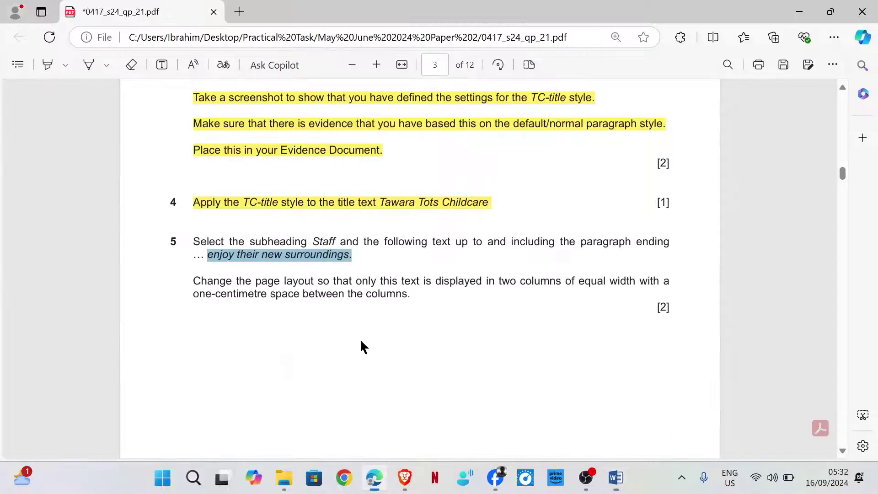
click(47, 65)
mouse_move(198, 241)
mouse_down()
mouse_move(427, 280)
mouse_move(428, 295)
mouse_up()
scroll(421, 308, down, 10)
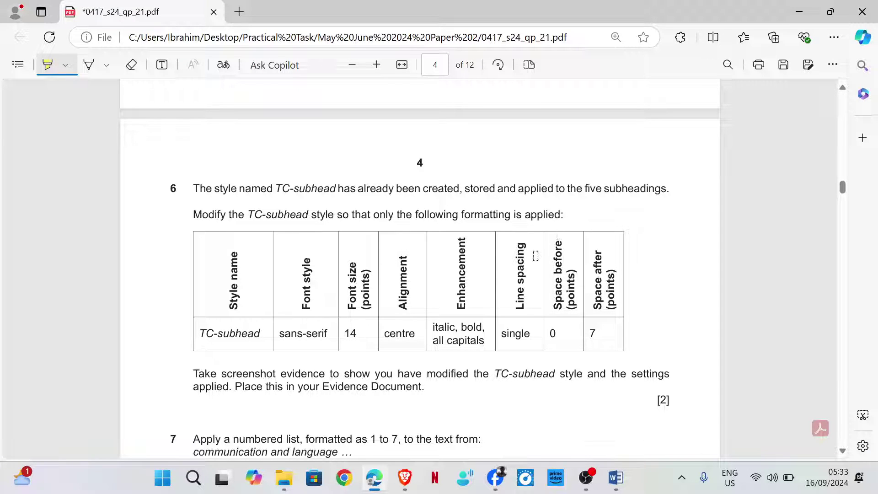
scroll(525, 252, down, 3)
scroll(490, 236, up, 1)
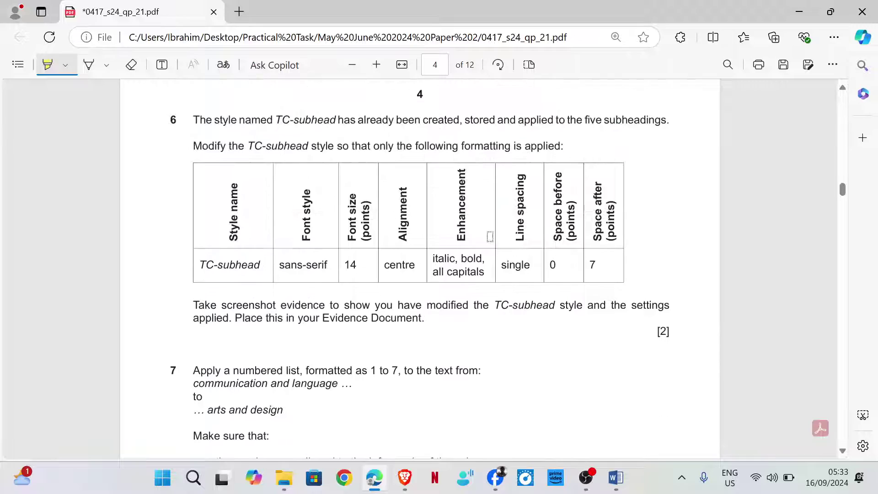
Step: Switch to NURSERY.docx, place the cursor below the last paragraph and open the TC-subhead style for modification
mouse_move(615, 477)
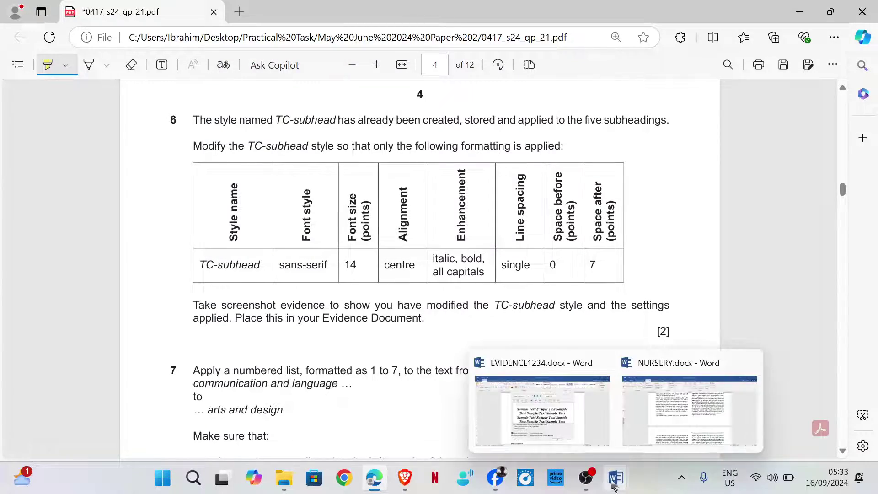
click(671, 401)
scroll(550, 355, down, 15)
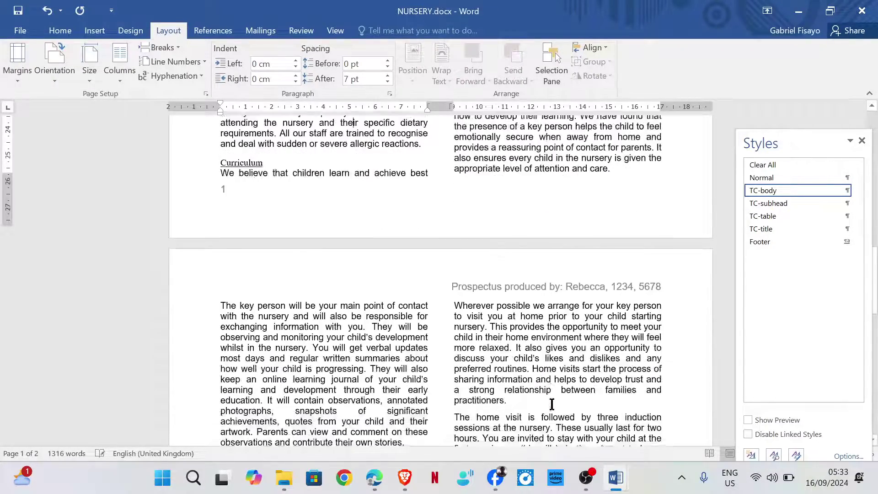
scroll(544, 365, down, 5)
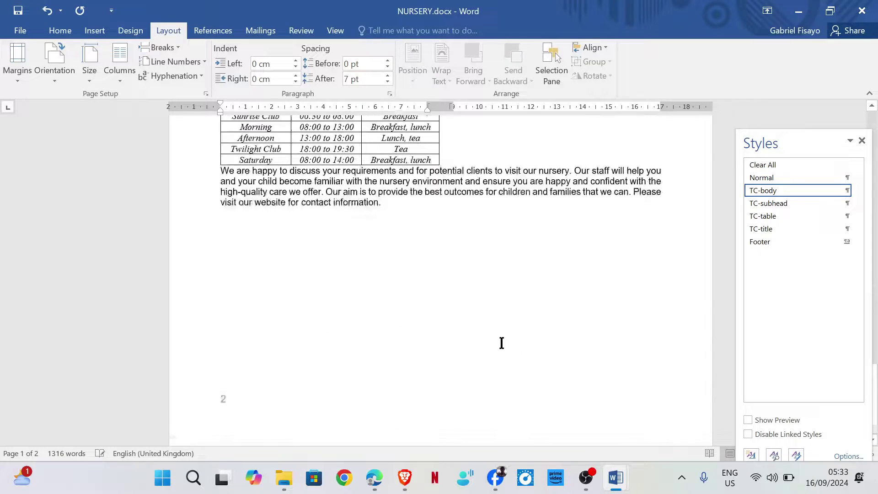
click(404, 218)
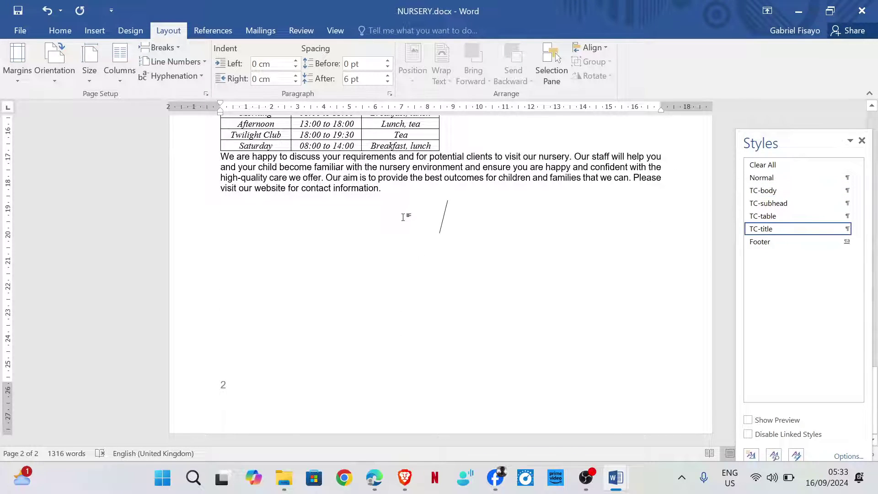
right_click(782, 206)
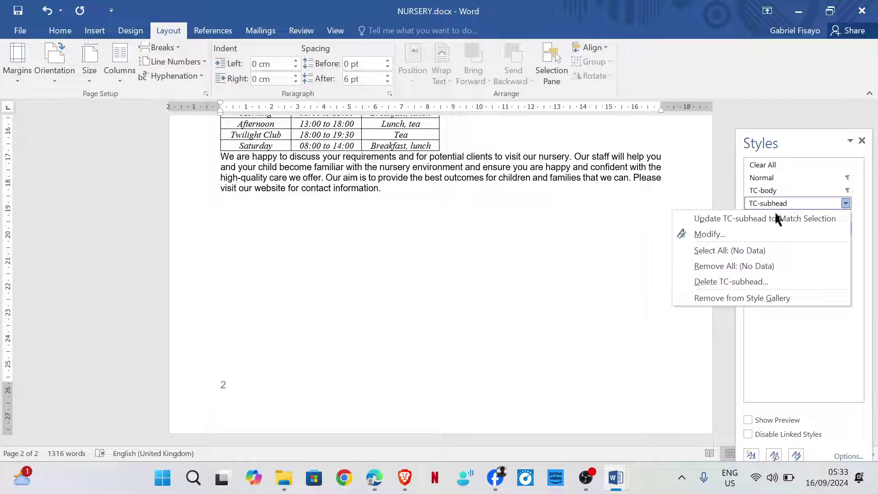
click(731, 233)
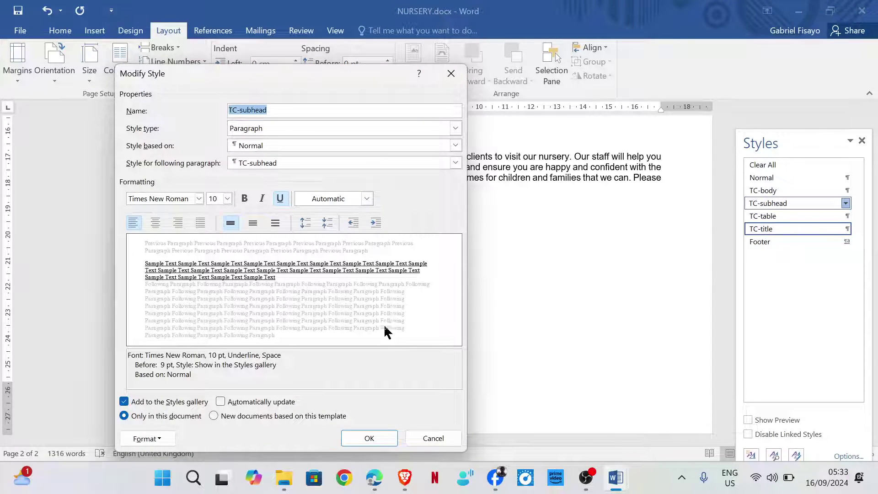
Step: Set the TC-subhead style's font to Arial and its size to 14 points
mouse_move(374, 478)
mouse_move(383, 388)
click(199, 200)
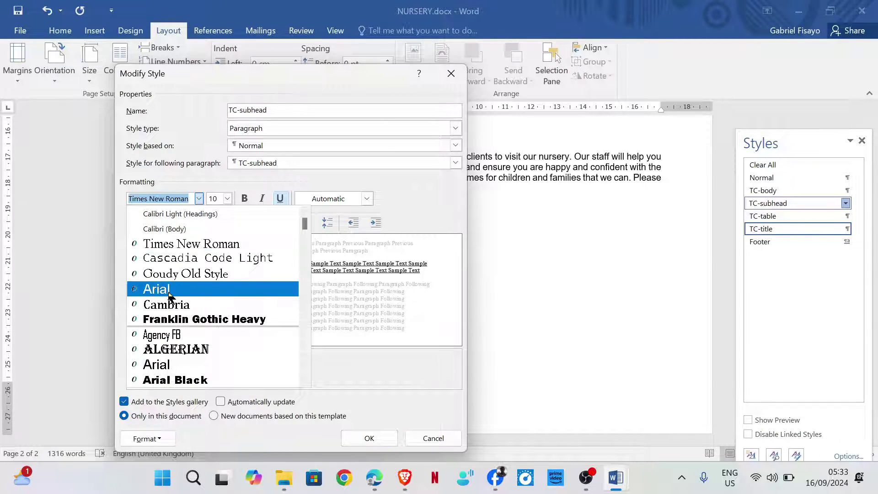
click(167, 289)
click(213, 198)
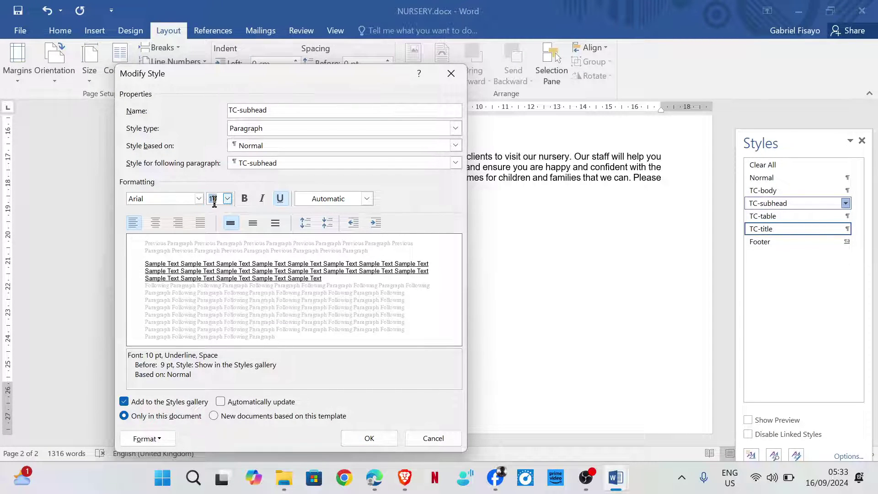
text(14)
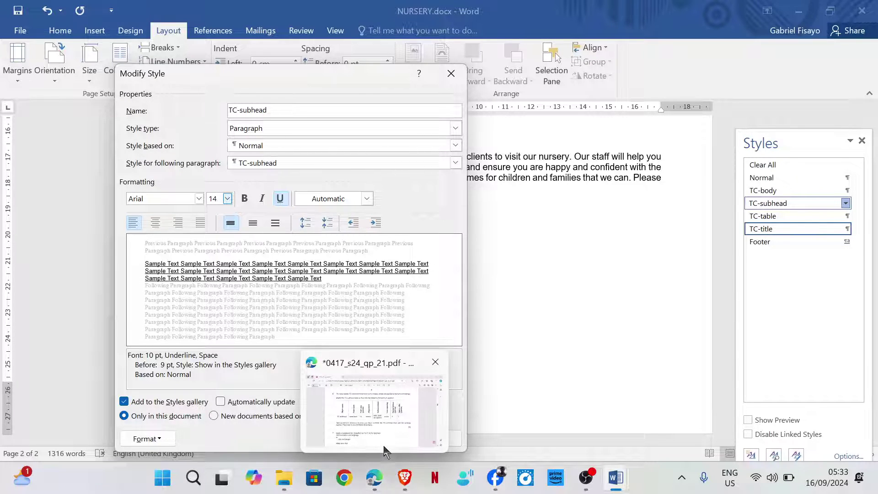
Step: Centre the TC-subhead style, make it bold and italic, and remove its underline
mouse_move(391, 424)
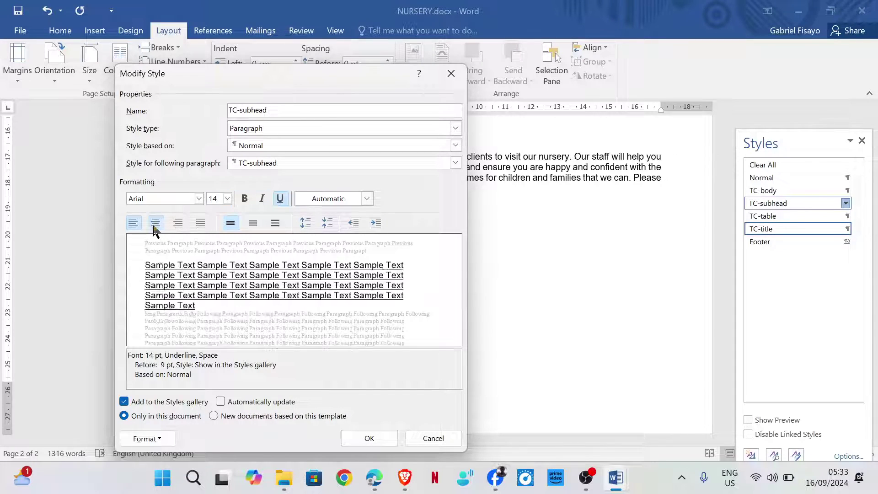
click(155, 223)
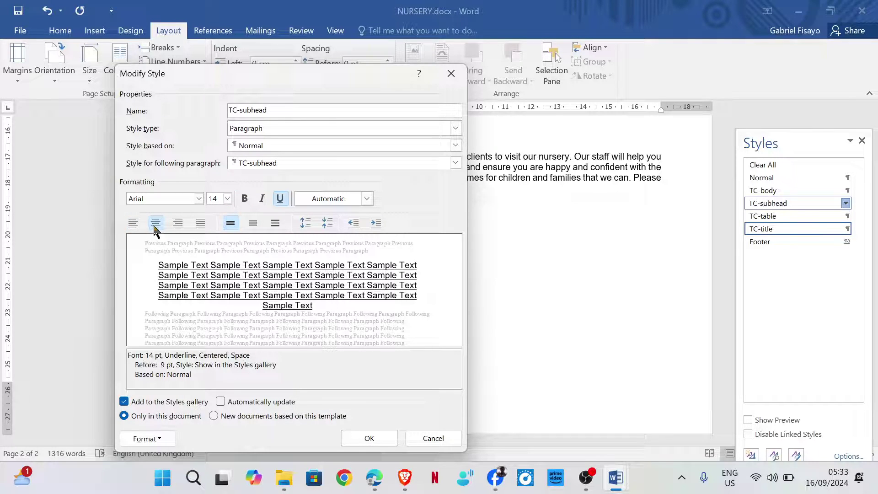
click(263, 197)
click(245, 200)
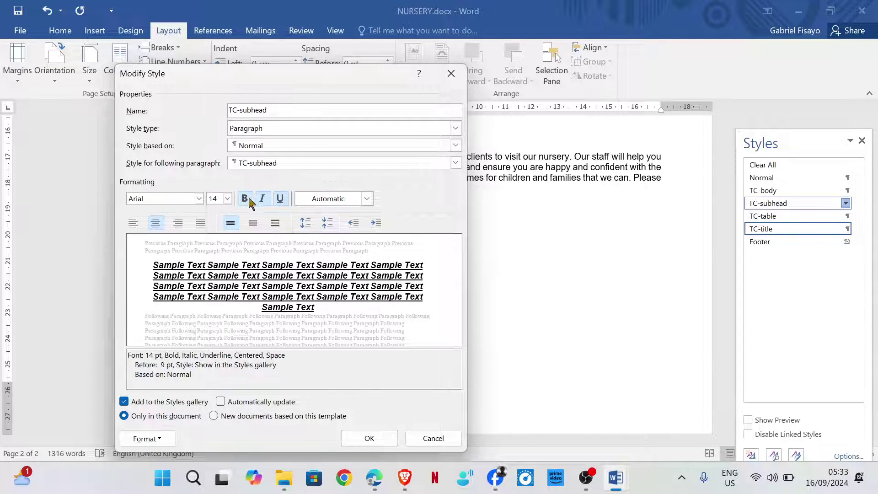
click(281, 199)
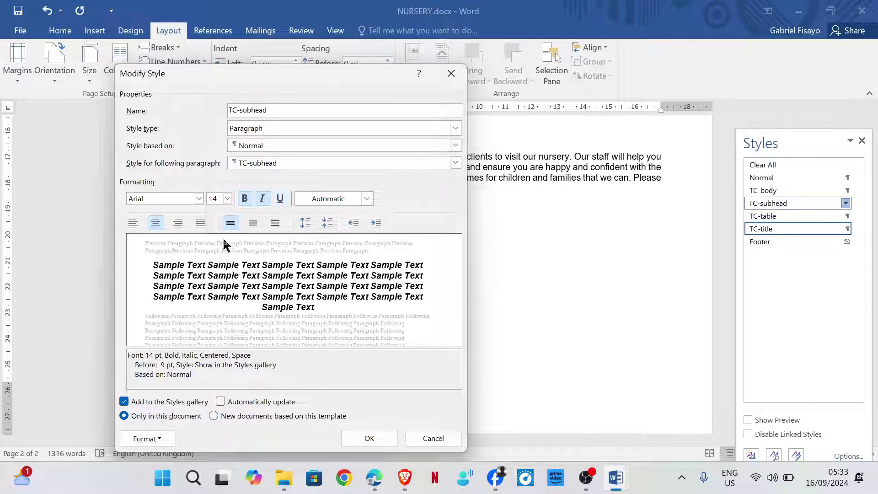
Step: Apply the All caps font effect to the TC-subhead style
click(157, 442)
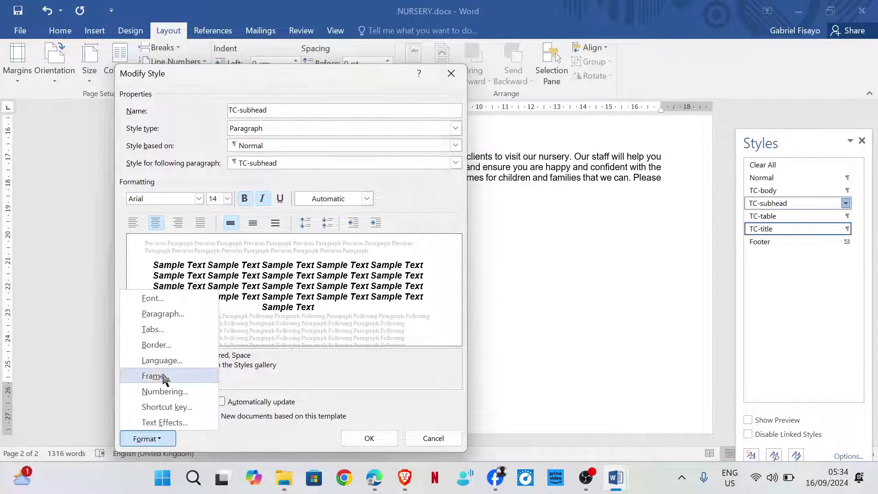
click(178, 299)
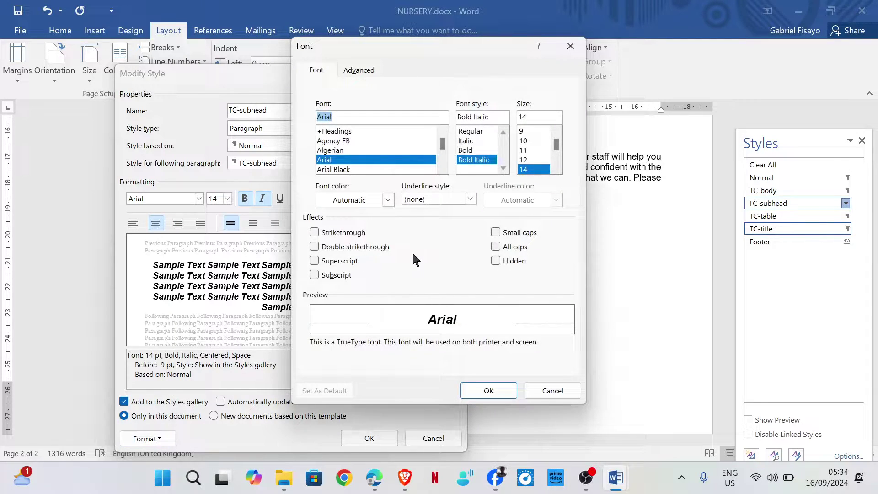
click(507, 249)
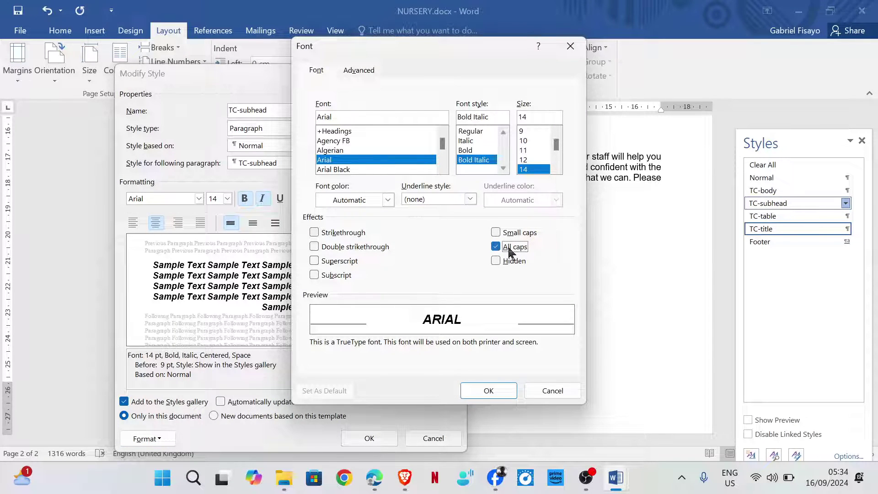
click(490, 391)
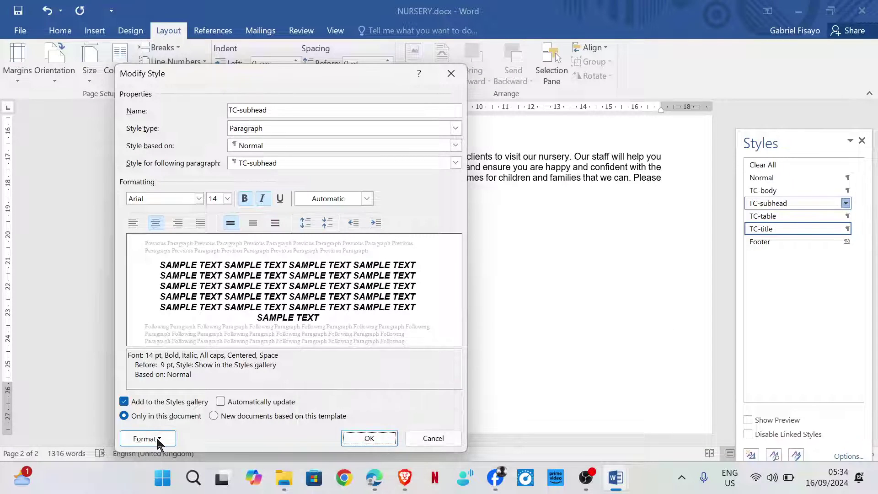
Step: Set the TC-subhead style's paragraph spacing to 0 pt before and 7 pt after
click(155, 440)
click(182, 314)
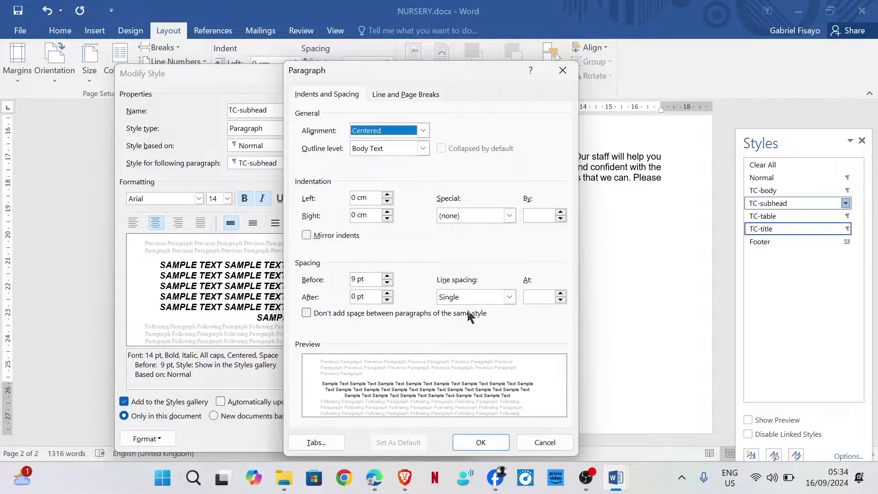
click(387, 276)
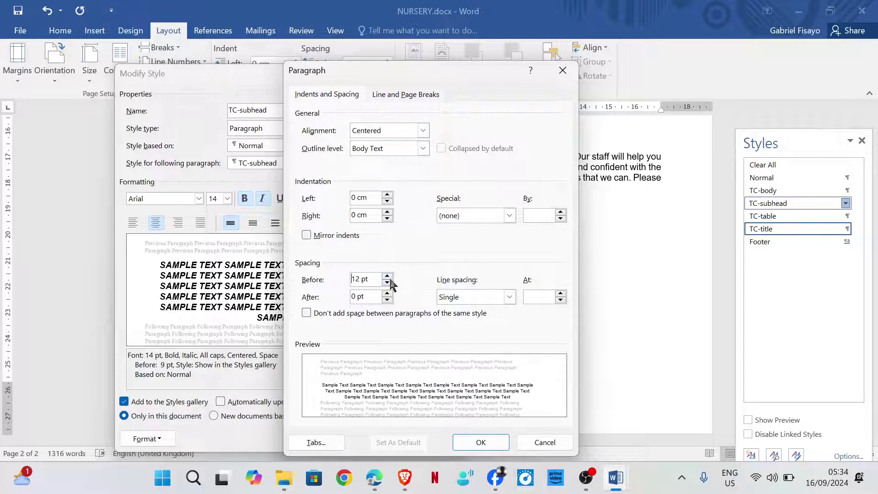
click(387, 283)
click(387, 282)
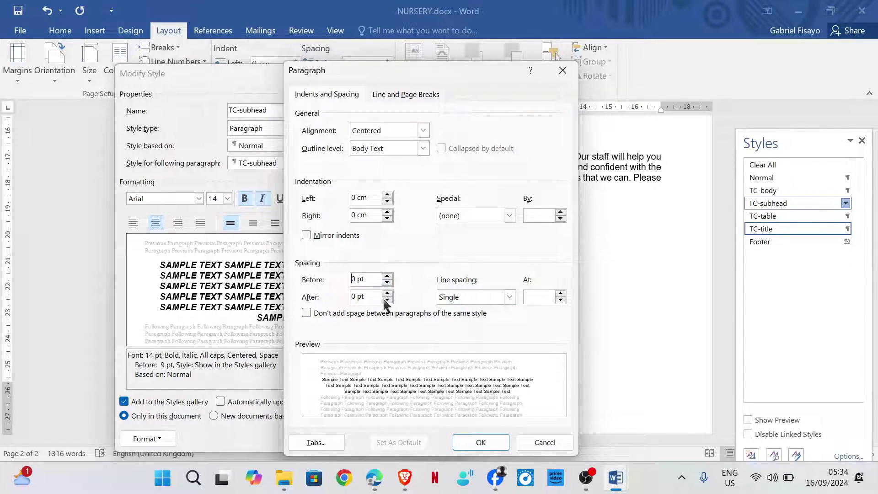
click(355, 298)
key(BackSpace)
text(7)
key(Return)
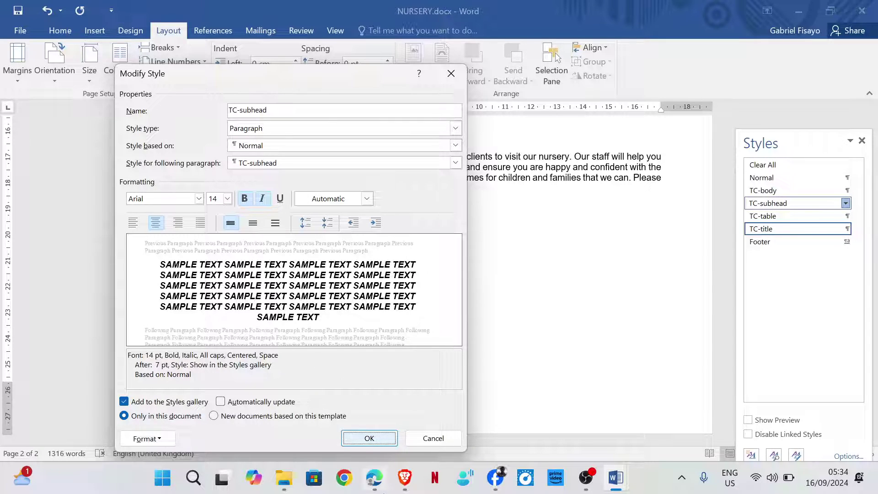
Step: Check step 6 in the exam paper, capture a screenshot of the TC-subhead Modify Style dialog in NURSERY.docx, and accept the style changes
click(388, 427)
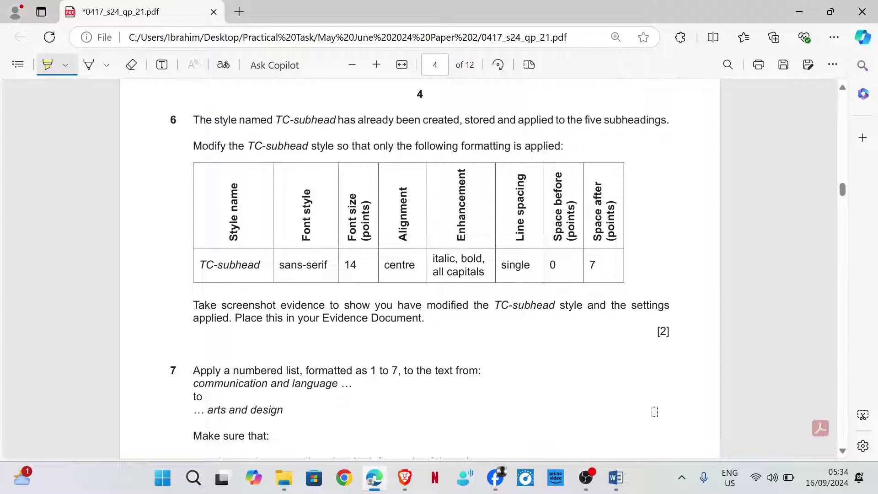
mouse_move(625, 480)
click(650, 424)
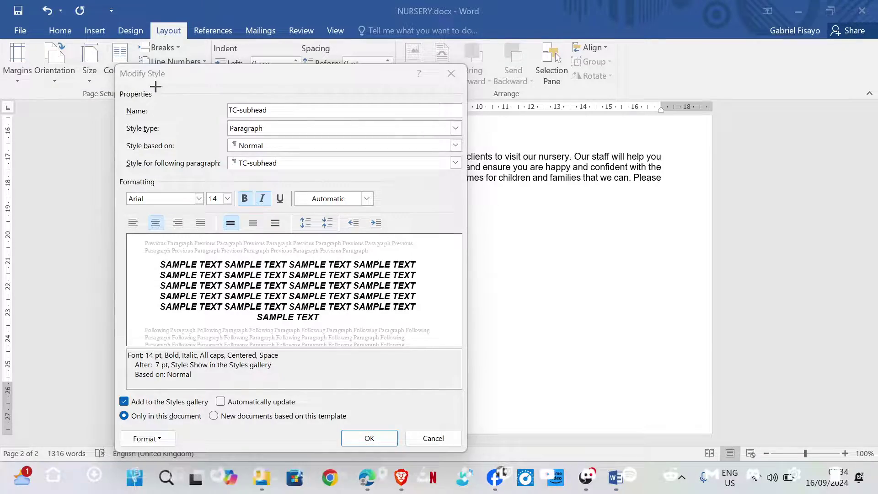
key(super+shift+s)
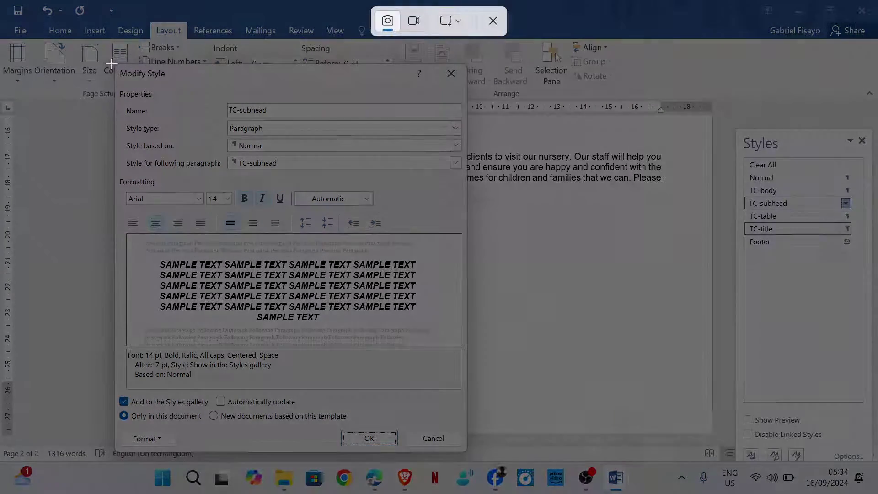
drag(110, 60, 465, 449)
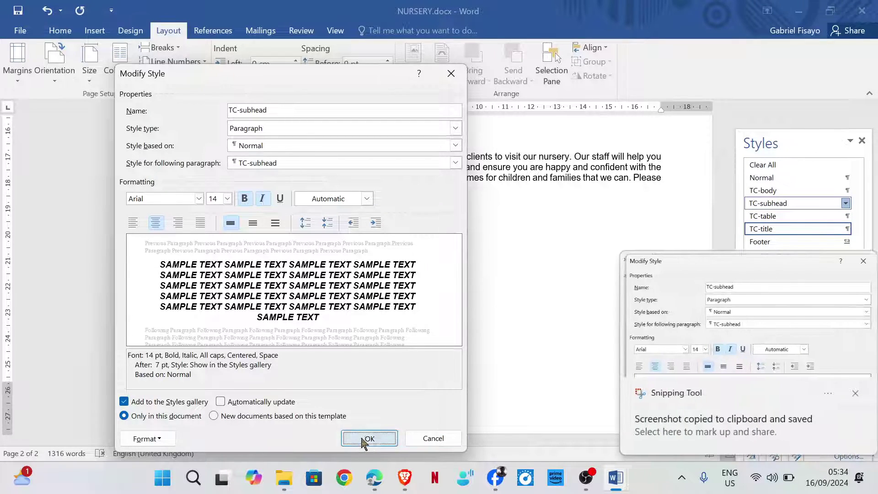
click(365, 438)
Step: Switch to EVIDENCE1234.docx and paste the screenshot under the "Step 6 evidence:" heading
mouse_move(616, 477)
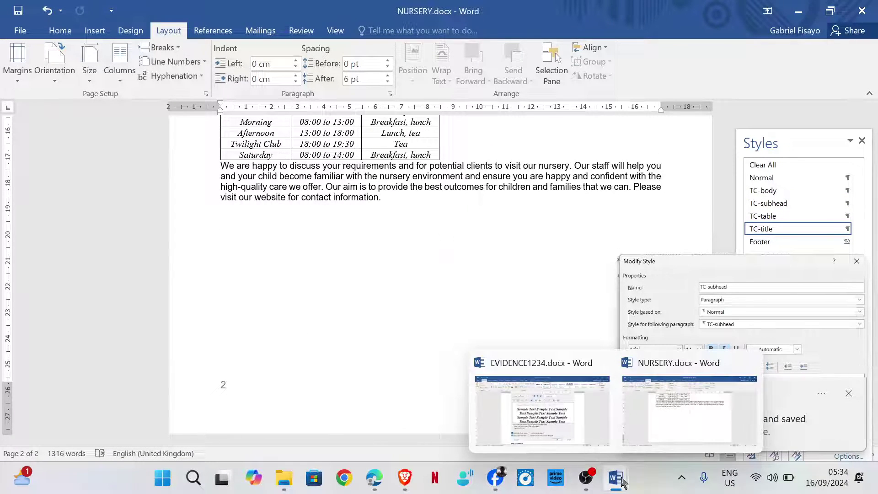
click(541, 407)
scroll(255, 361, down, 3)
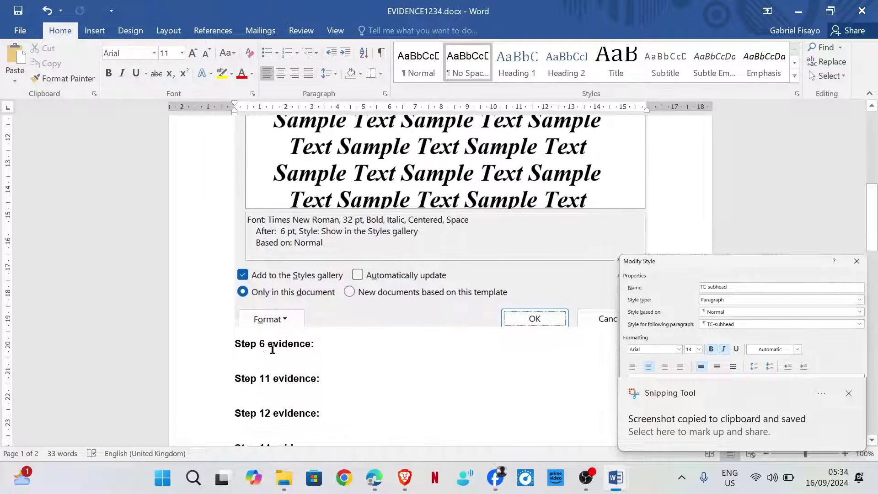
click(251, 361)
key(ctrl+v)
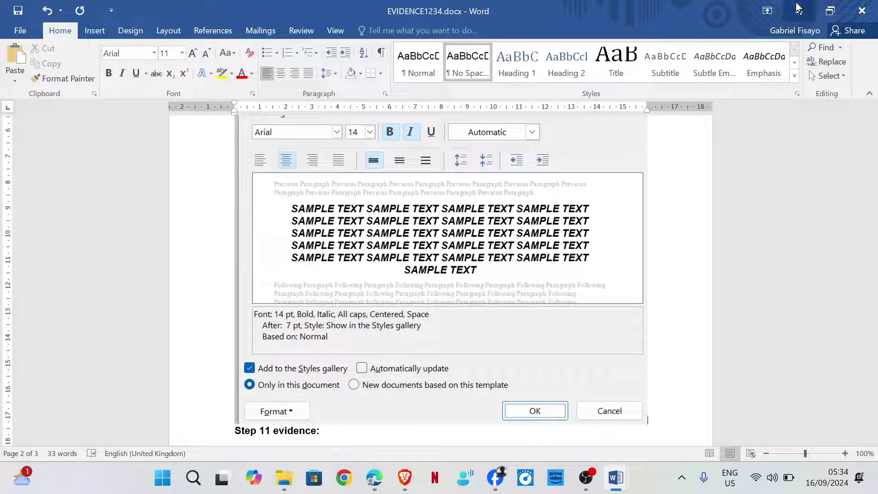
Step: Check the subheadings in NURSERY.docx, and highlight all of step 6 in yellow in the exam paper in Edge
key(alt+Tab)
scroll(354, 279, up, 10)
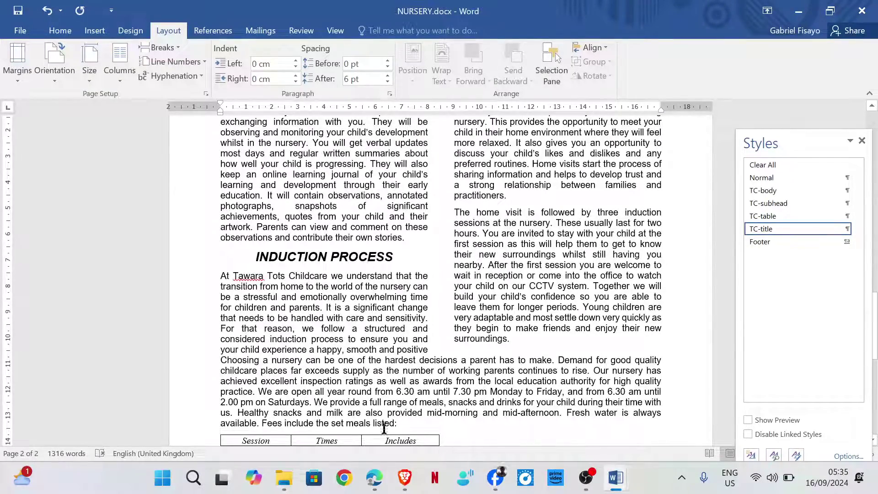
mouse_move(374, 478)
click(385, 397)
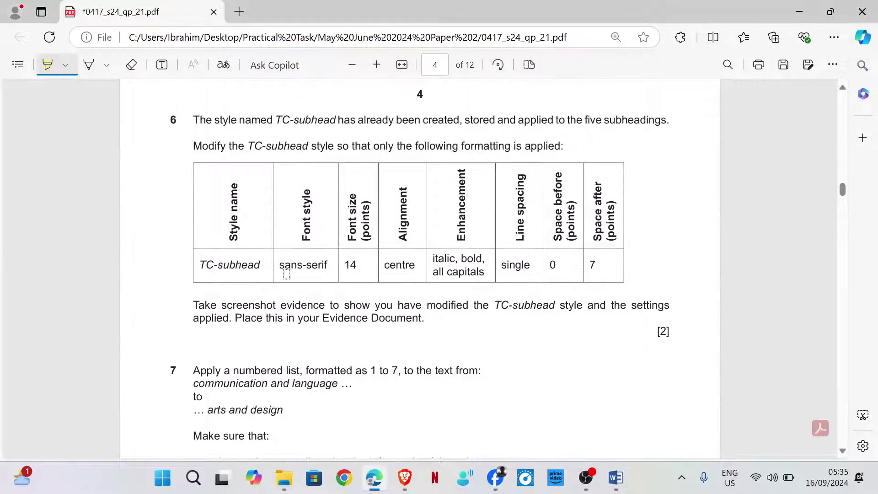
mouse_move(189, 123)
mouse_down()
mouse_move(269, 201)
mouse_move(427, 322)
mouse_up()
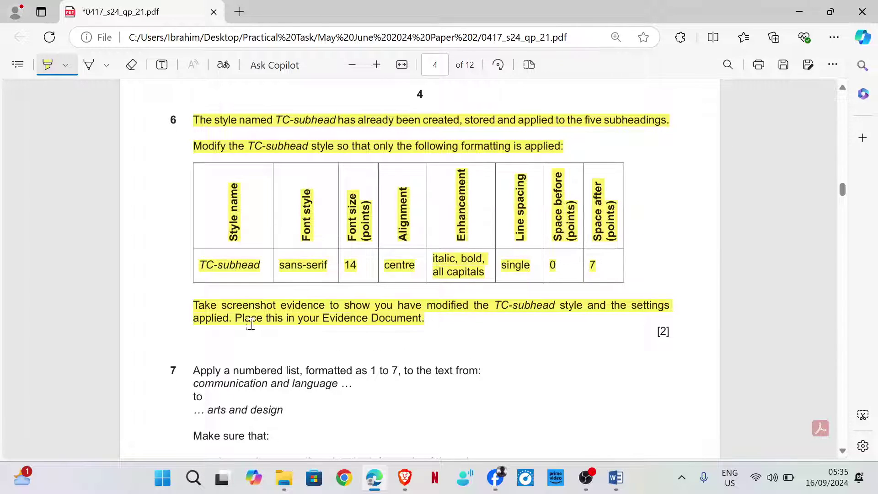
scroll(292, 298, down, 5)
scroll(292, 298, down, 1)
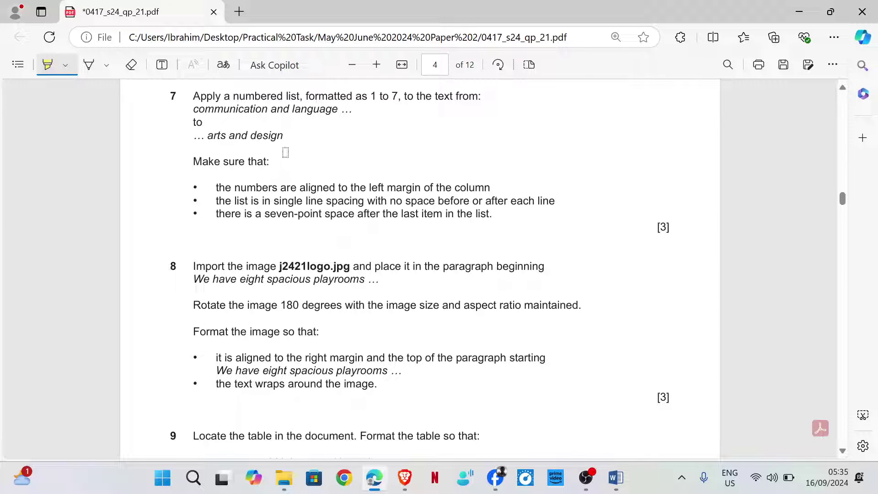
Step: Switch to NURSERY.docx in Word and close the Styles pane
mouse_move(614, 477)
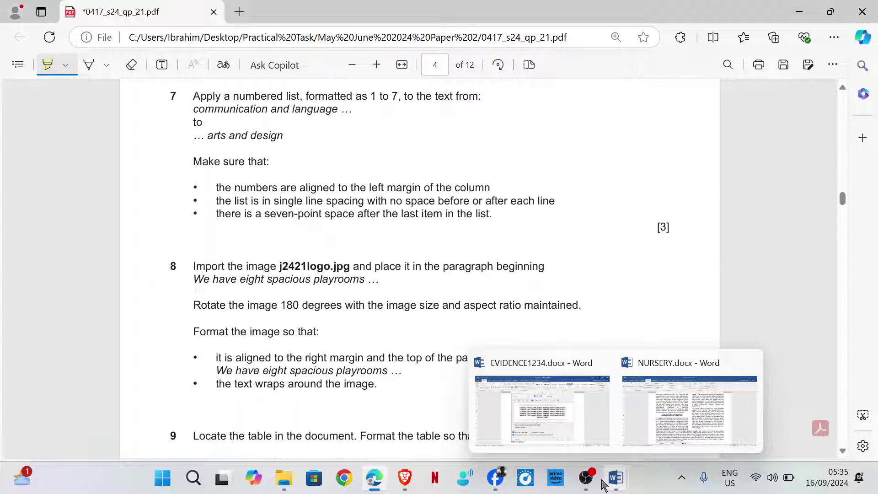
click(666, 435)
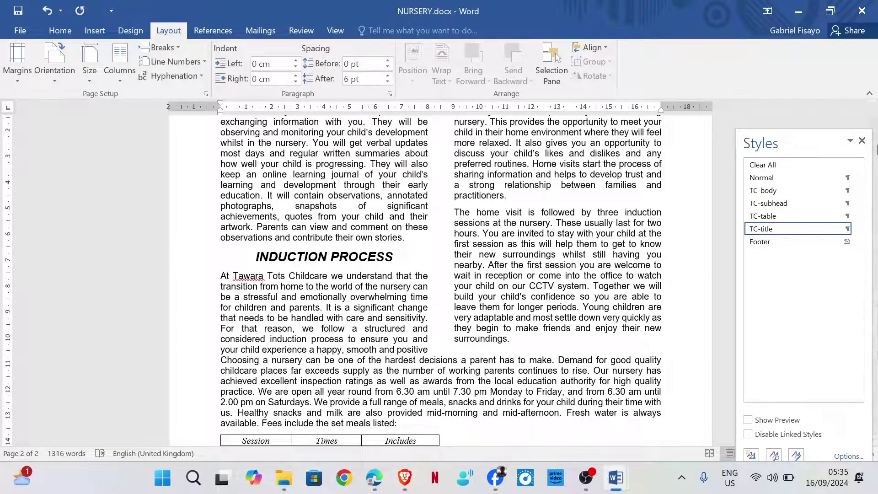
click(862, 140)
Step: Apply a numbered list formatted 1. to 7. to the lines from "communication and language" to "expressive arts and design"
scroll(488, 251, down, 1)
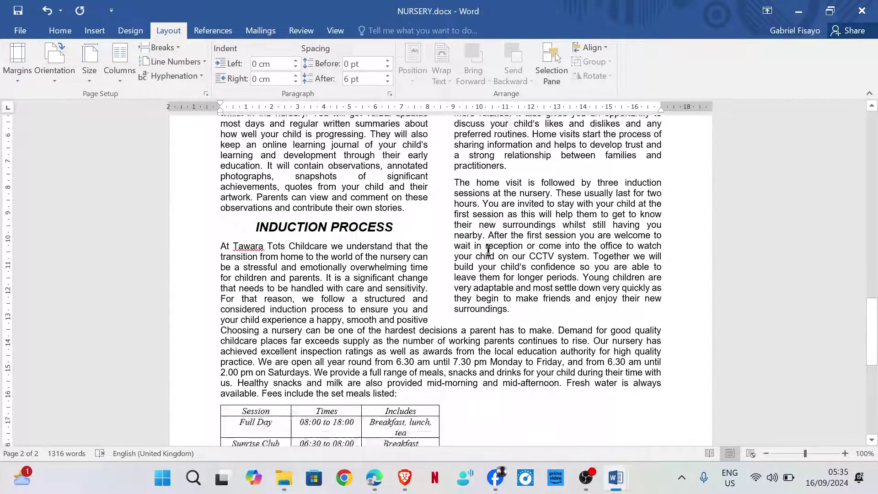
scroll(488, 250, down, 14)
scroll(476, 255, up, 15)
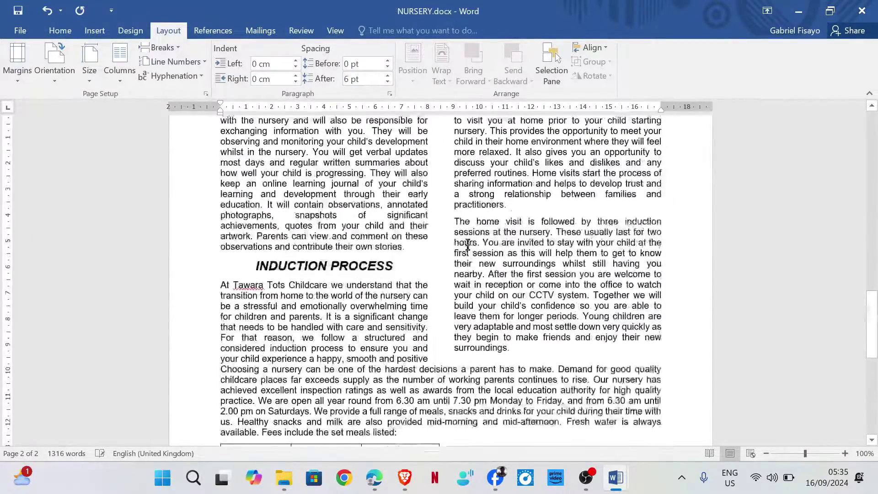
scroll(467, 245, up, 20)
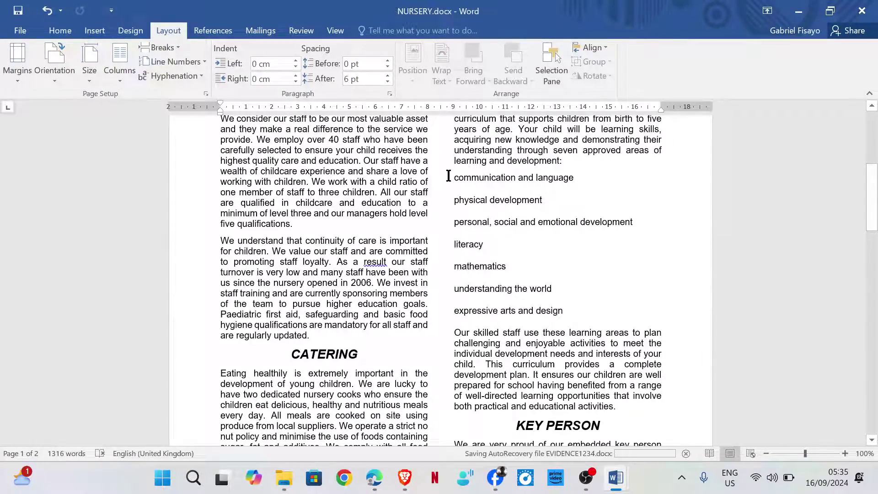
drag(454, 178, 572, 308)
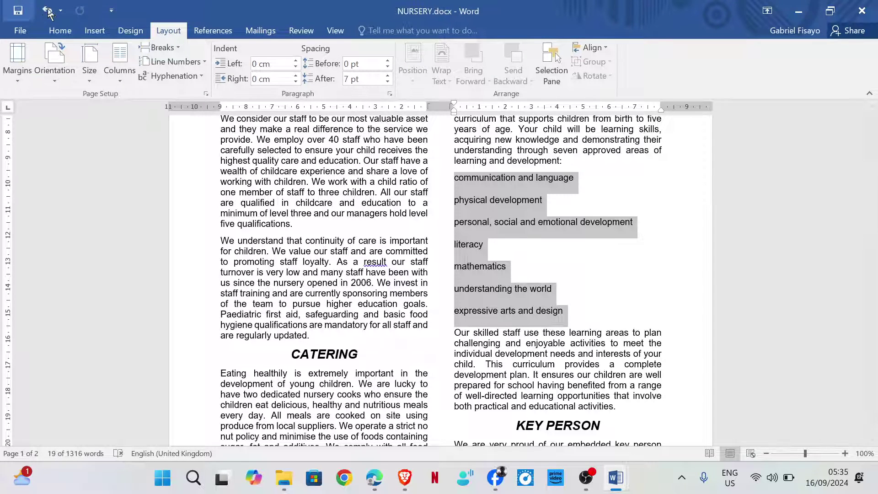
click(60, 30)
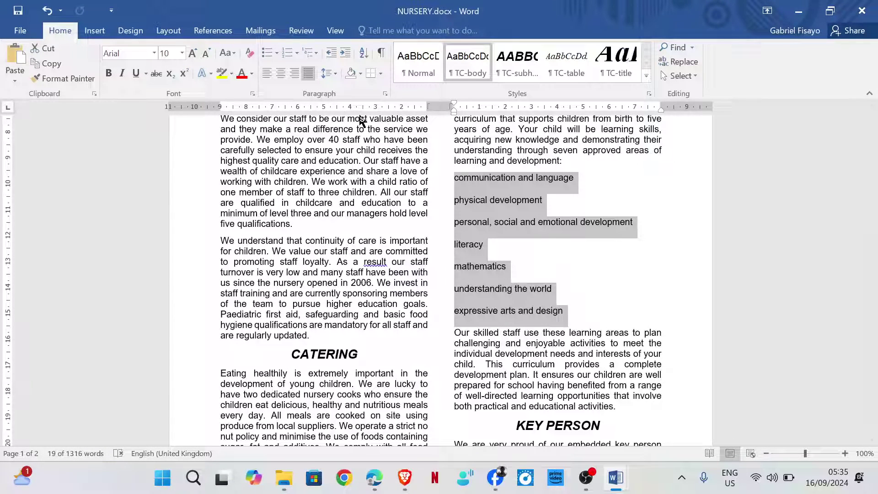
click(298, 54)
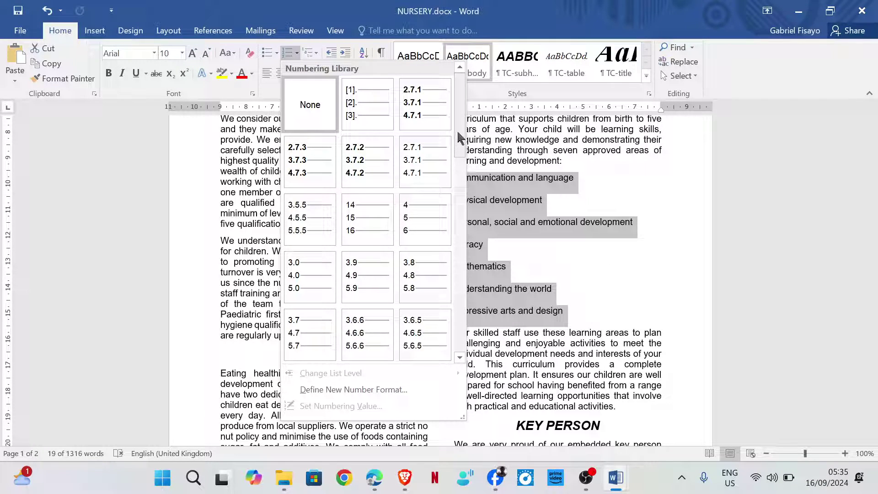
drag(457, 130, 457, 323)
click(421, 225)
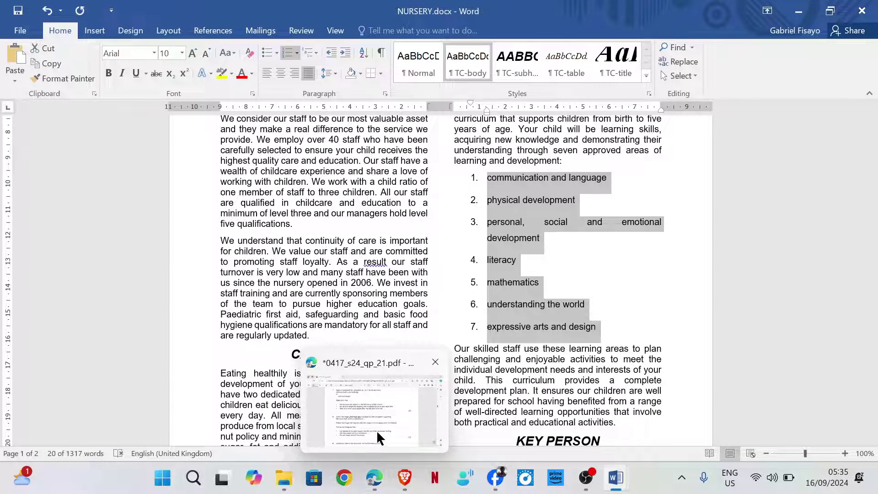
Step: Check step 7 in the exam paper in Edge, and set the numbered list's left indent in NURSERY.docx to 0 cm
click(374, 477)
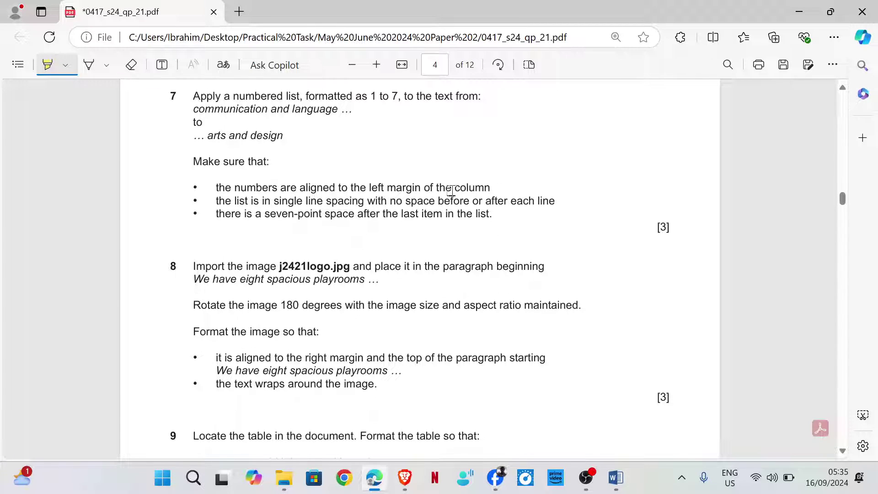
mouse_move(615, 477)
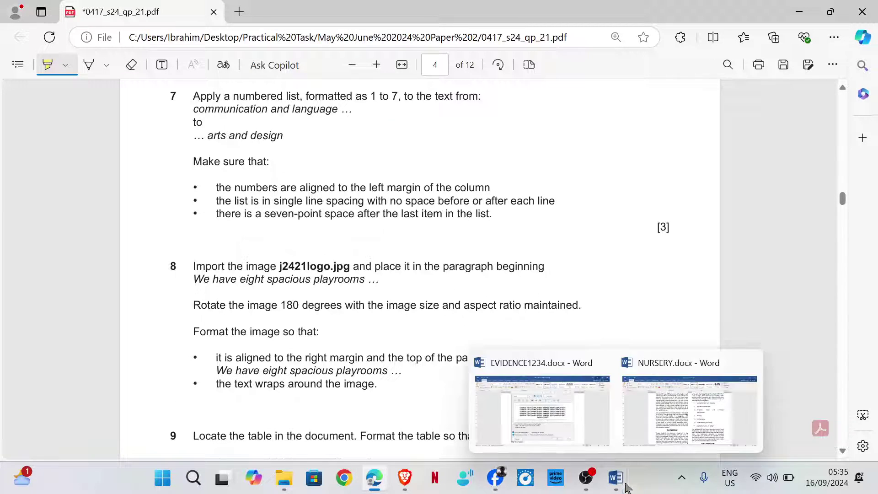
click(667, 428)
right_click(520, 220)
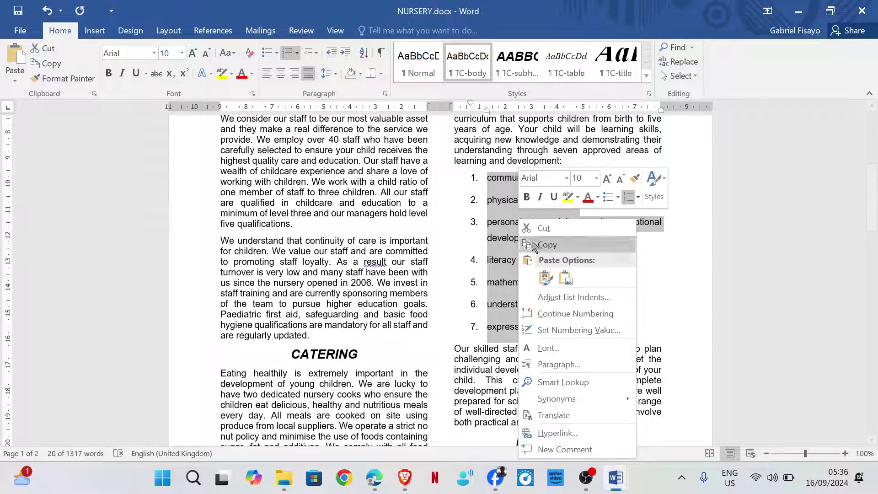
click(545, 366)
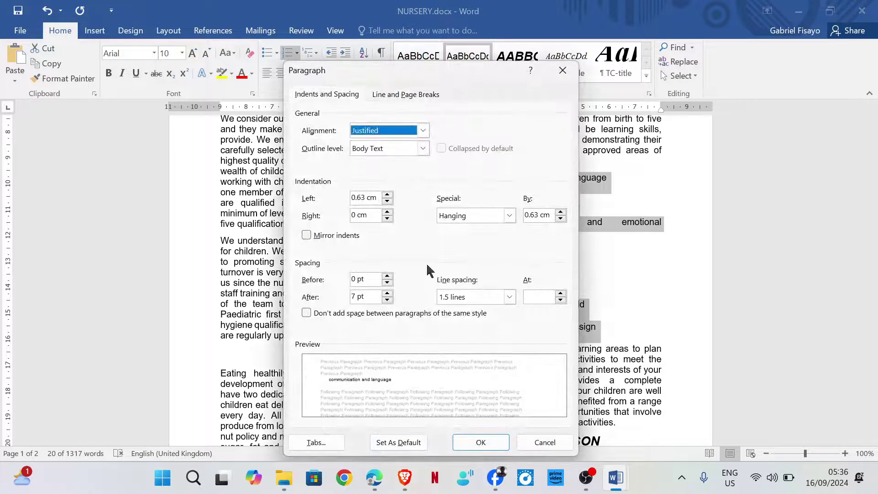
click(387, 201)
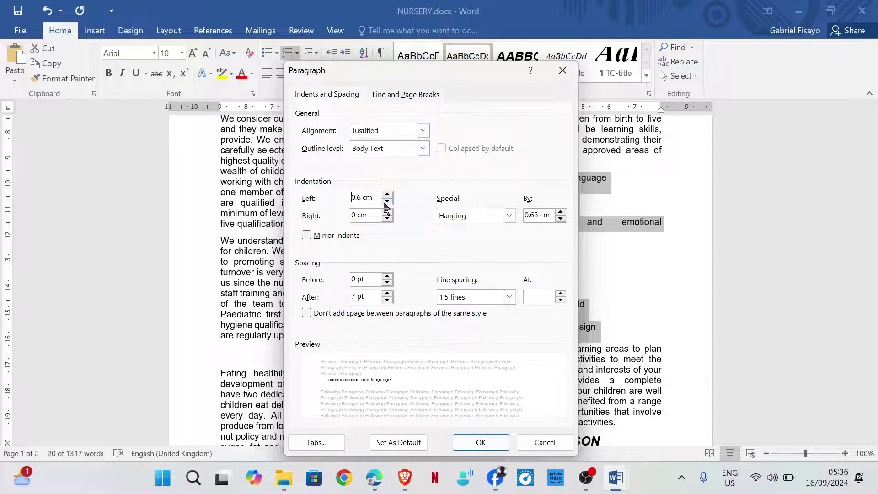
click(387, 201)
click(387, 201)
click(387, 201)
click(387, 201)
click(387, 201)
click(387, 202)
click(470, 443)
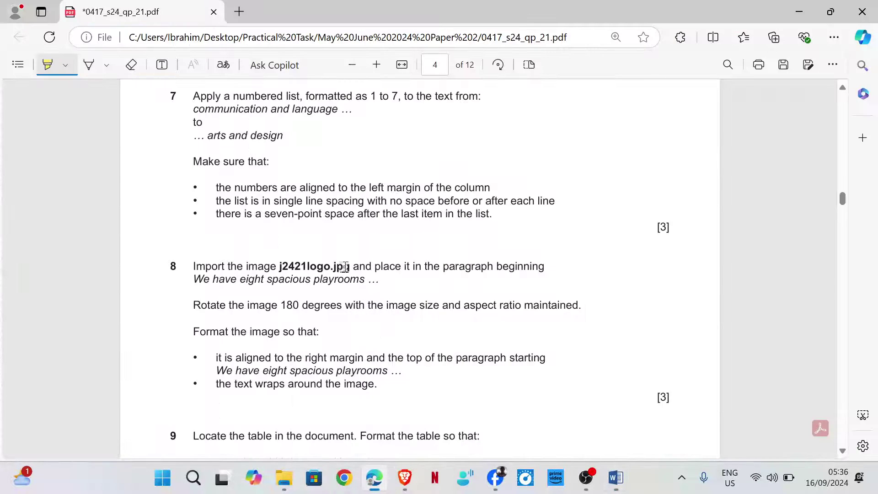
Step: Recheck step 7 in the exam paper, and set the numbered list in NURSERY.docx to single line spacing with 0 pt after
click(375, 407)
mouse_move(616, 478)
click(651, 421)
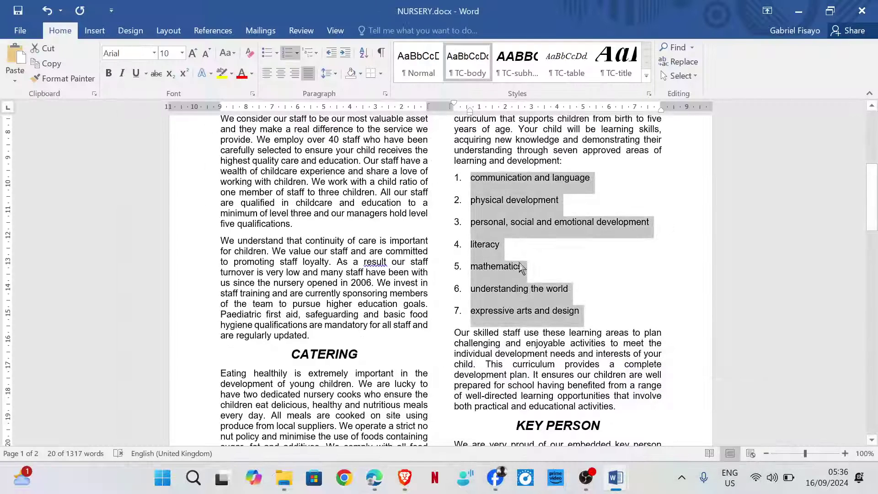
right_click(497, 237)
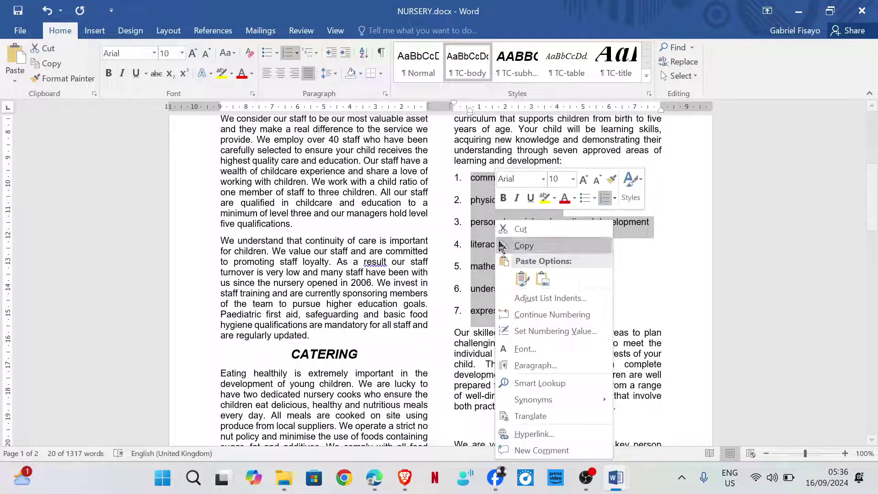
click(524, 367)
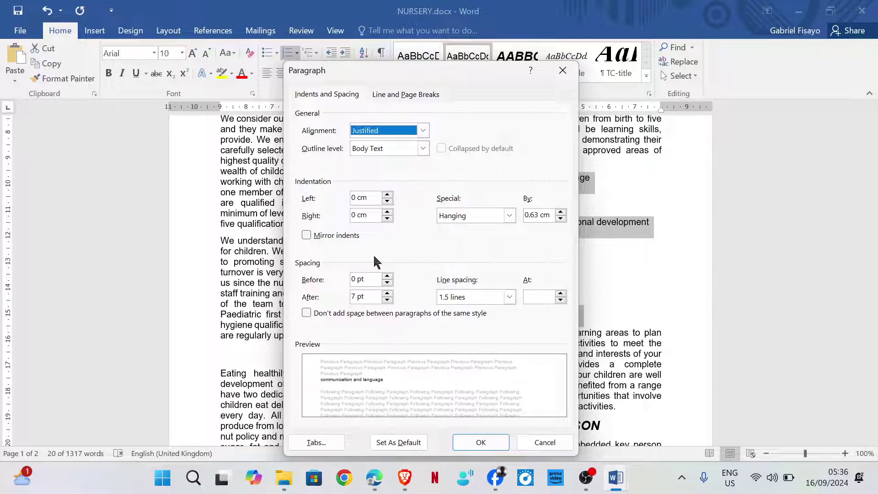
click(509, 297)
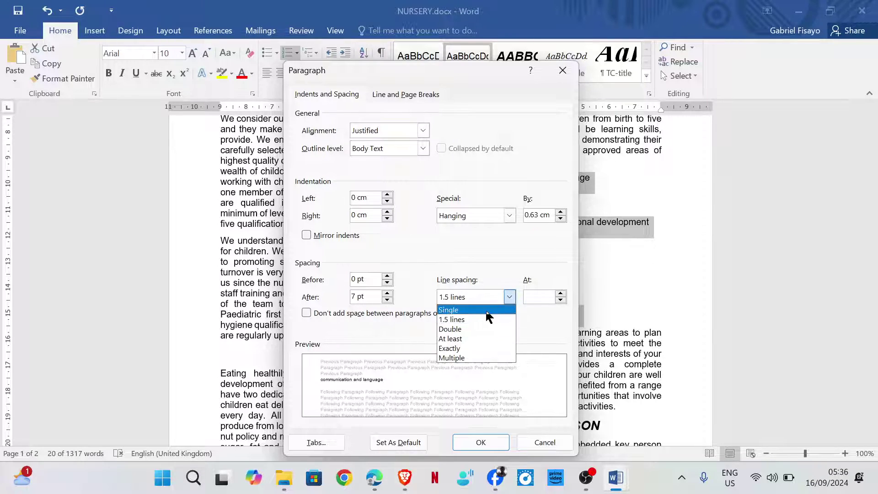
click(485, 309)
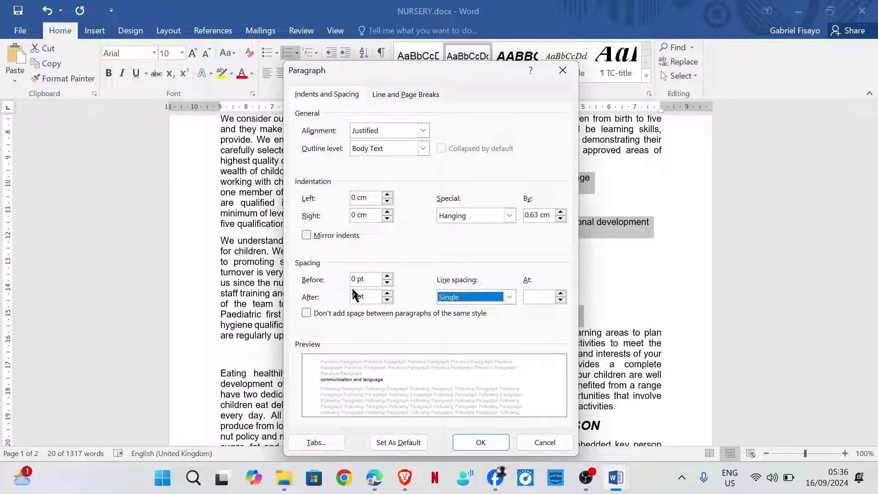
click(387, 300)
click(388, 301)
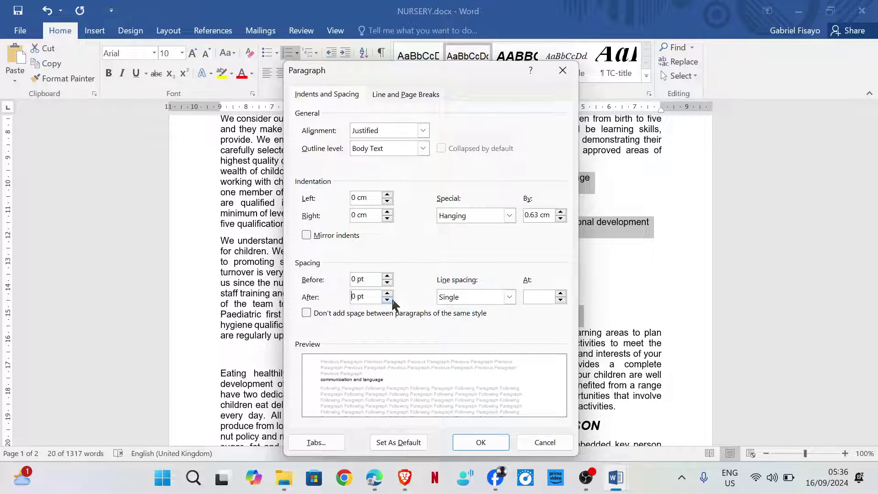
click(491, 444)
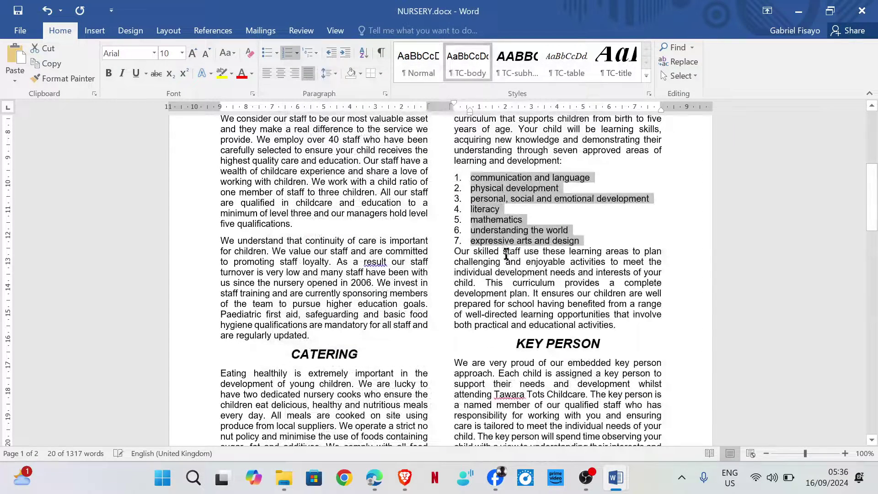
Step: Check the last requirement of step 7 in the exam paper, and set 7 pt spacing after the "expressive arts and design" item in NURSERY.docx
click(375, 481)
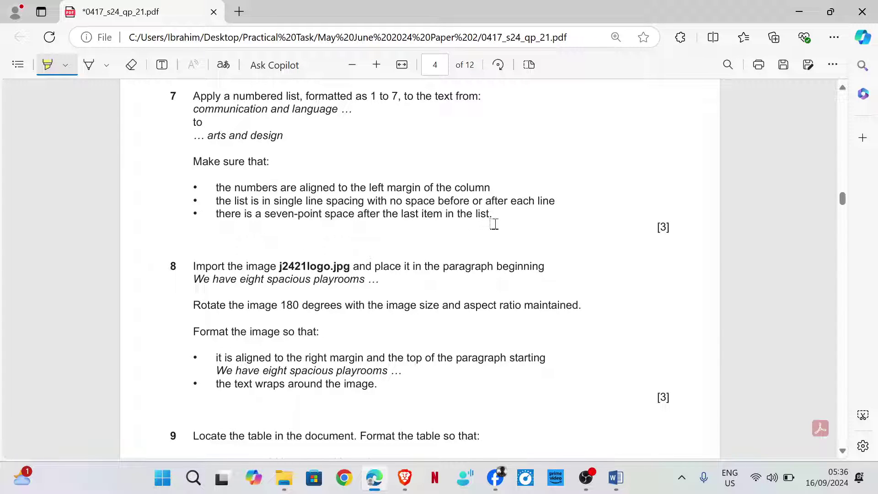
mouse_move(616, 478)
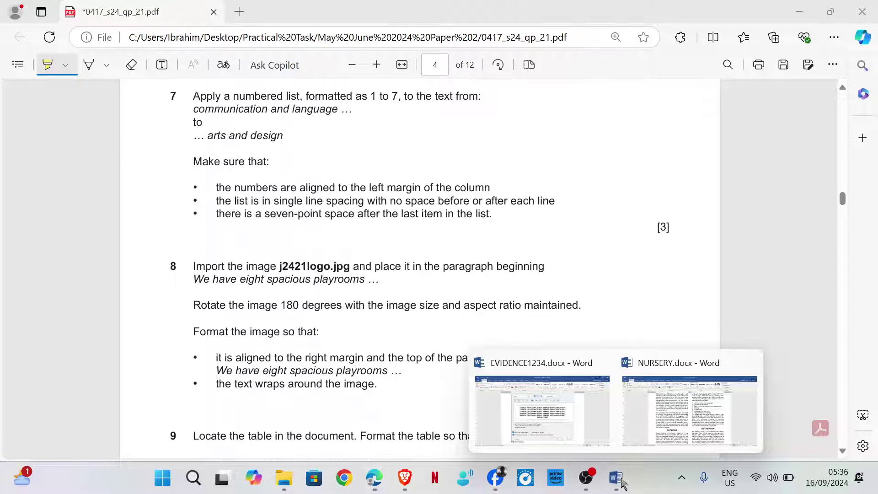
click(676, 428)
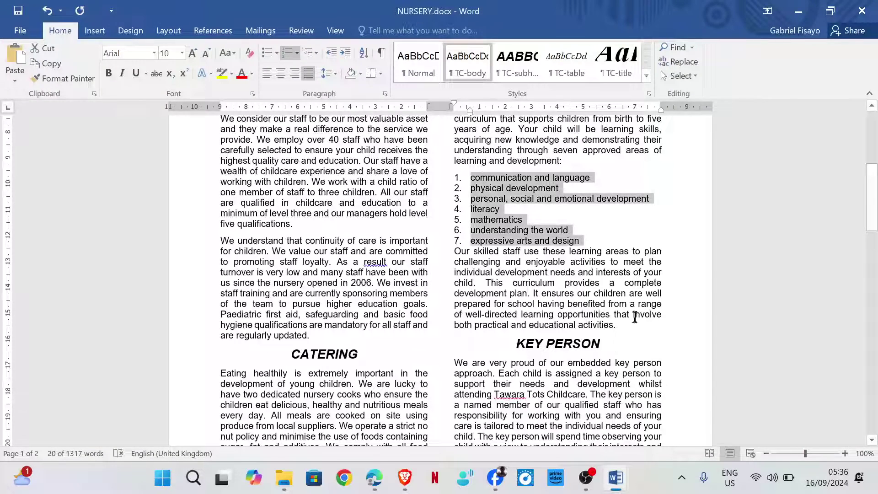
click(586, 237)
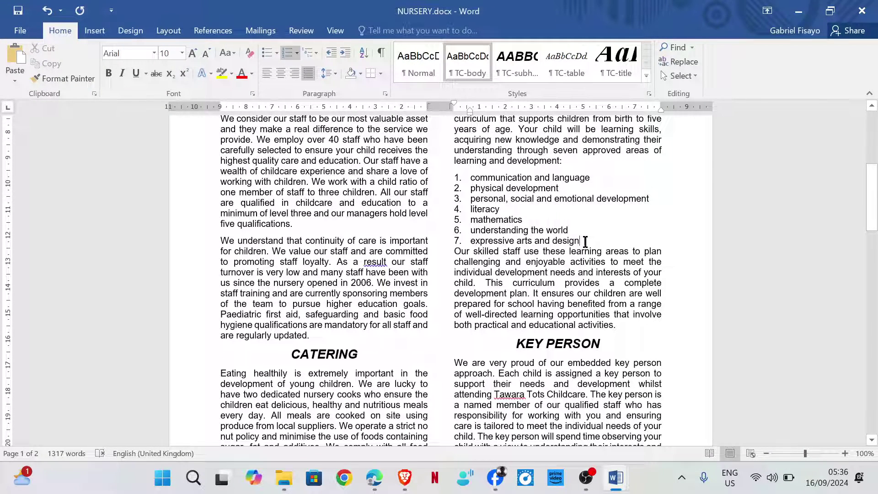
right_click(585, 241)
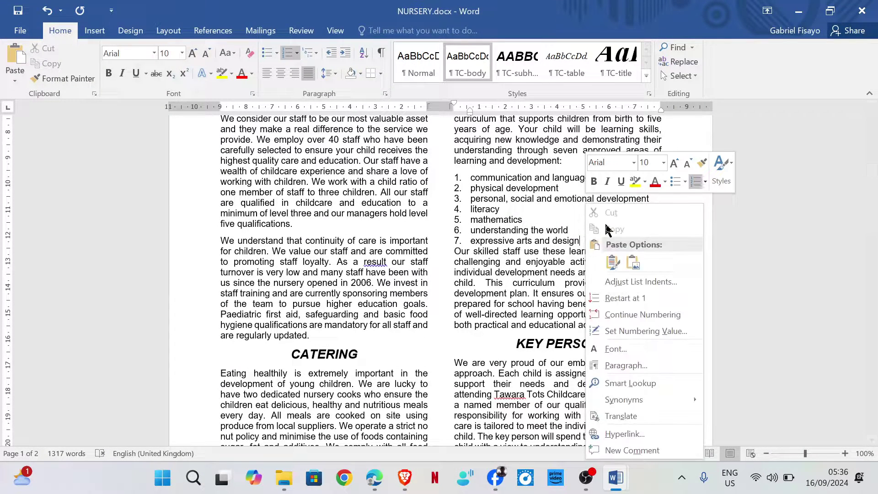
click(622, 366)
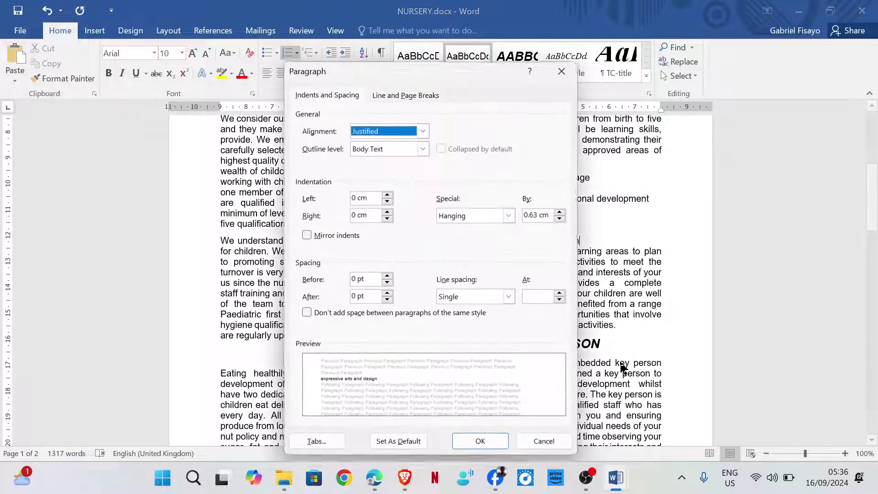
click(391, 294)
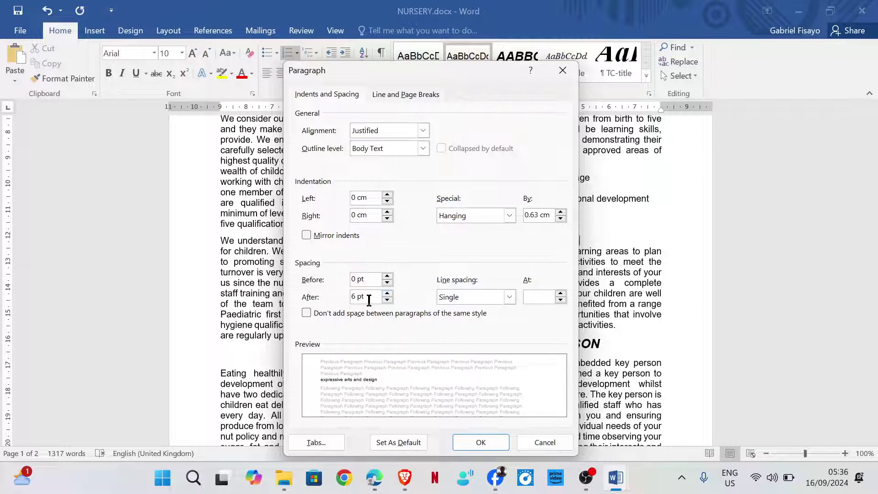
click(355, 297)
click(480, 442)
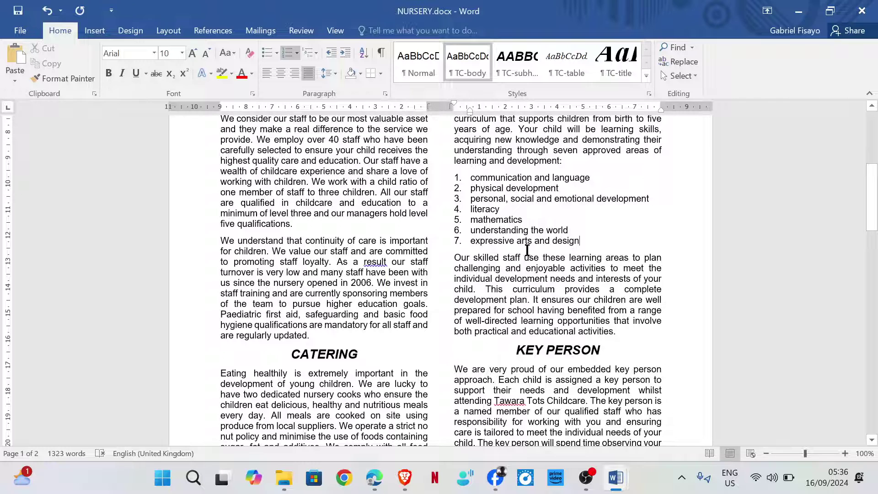
Step: Switch to the exam paper in Edge and highlight all of step 7 in yellow
mouse_move(374, 478)
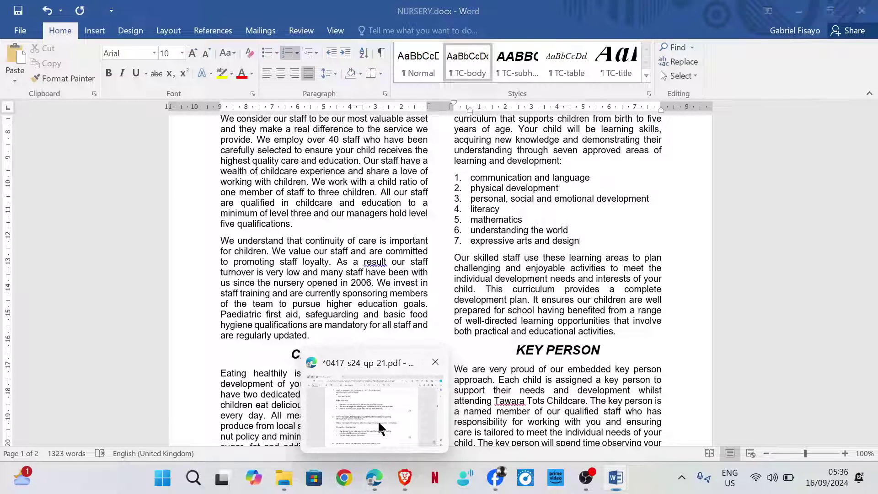
click(382, 446)
mouse_move(193, 95)
mouse_down()
mouse_move(451, 147)
mouse_move(486, 190)
mouse_move(496, 220)
mouse_up()
Step: Turn off highlighting, copy "We have eight spacious playrooms" from step 8 of the exam paper, and switch to NURSERY.docx in Word
scroll(286, 250, down, 2)
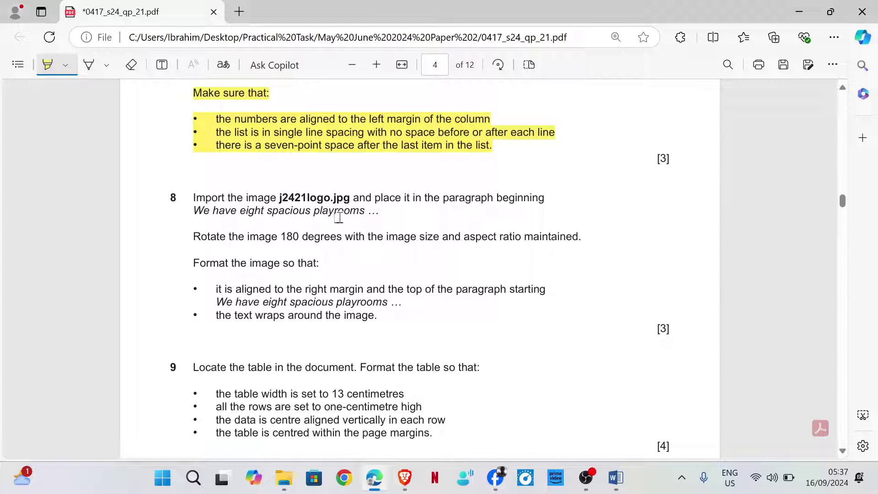
click(47, 66)
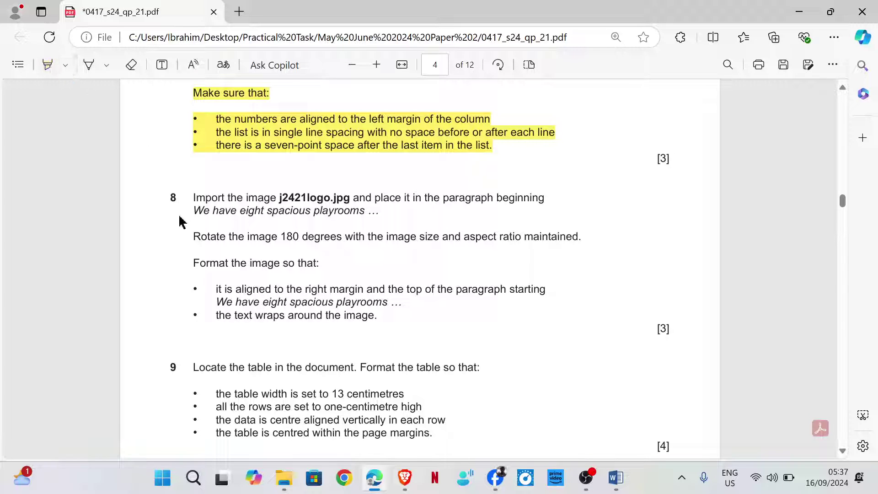
drag(197, 210, 365, 210)
key(ctrl+c)
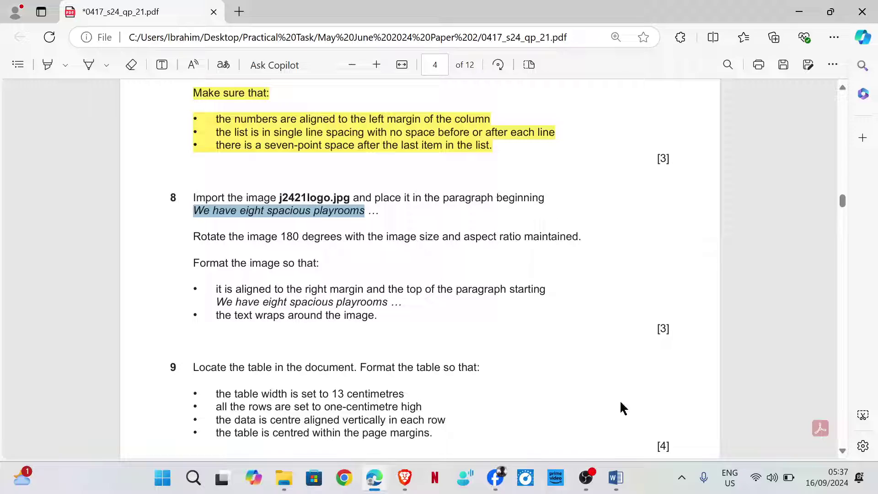
mouse_move(615, 477)
click(670, 423)
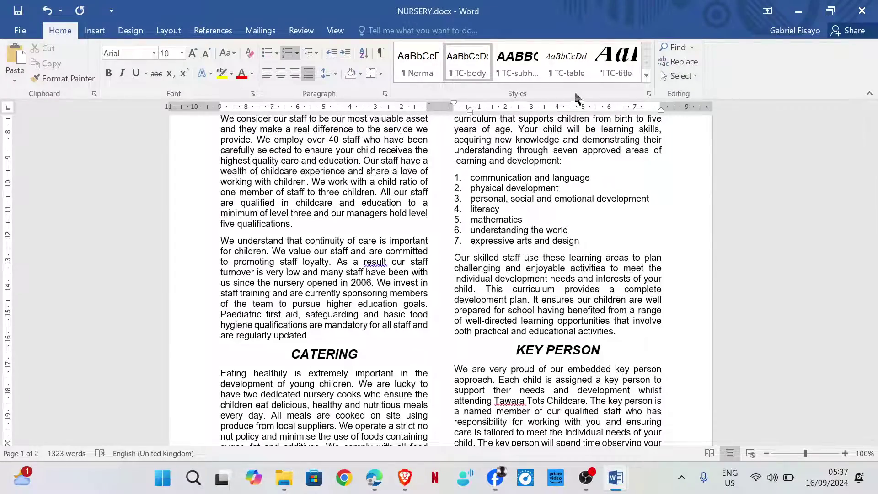
Step: Find "We have eight spacious playrooms" in NURSERY.docx and place the cursor at the start of that paragraph
click(675, 47)
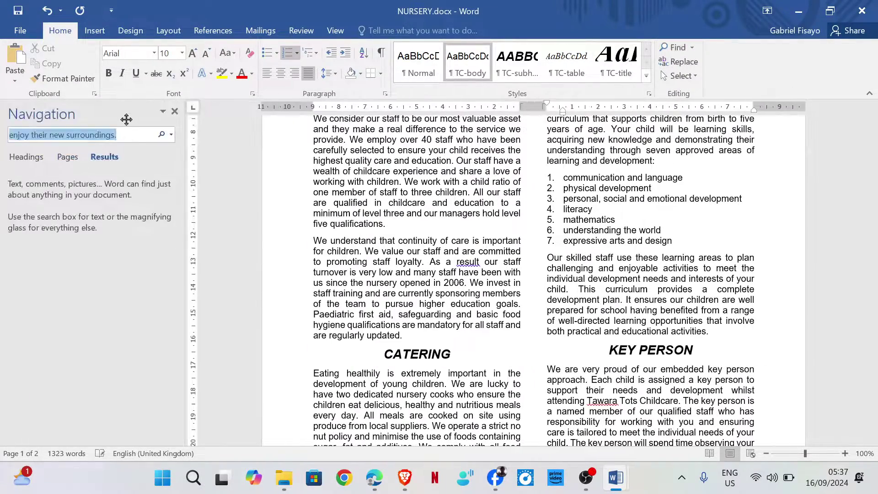
key(ctrl+v)
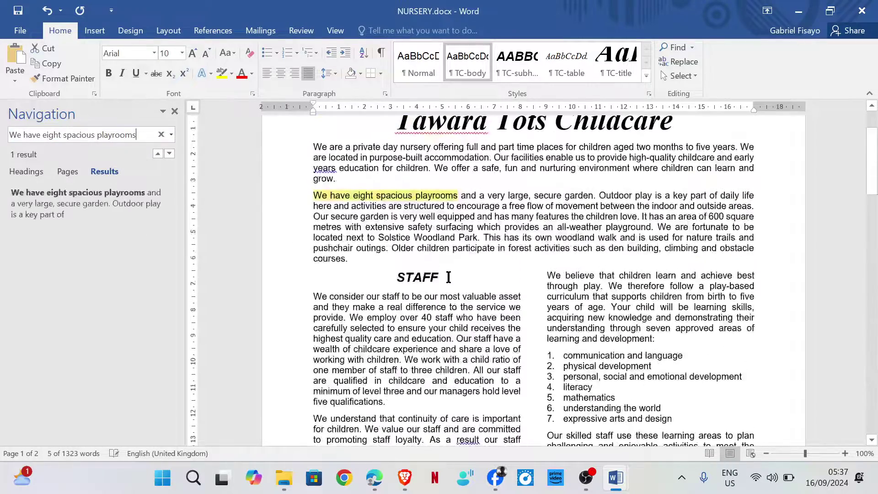
click(310, 204)
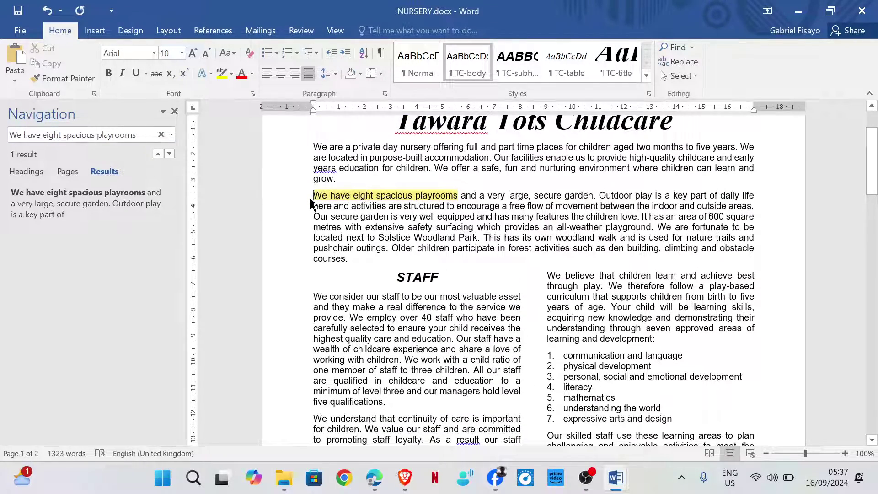
click(175, 111)
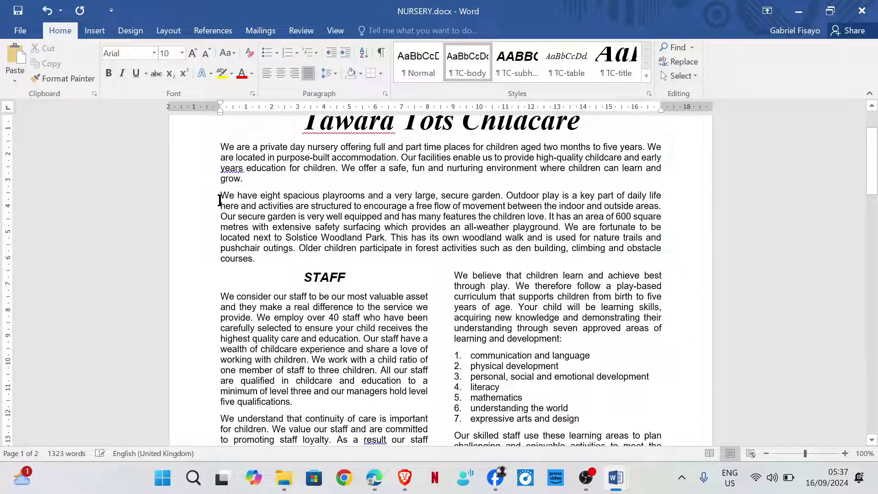
Step: Insert the picture j2421logo.jpg from the 0417_s24_sf_21 folder inside Practical Task on the Desktop
click(95, 31)
click(112, 59)
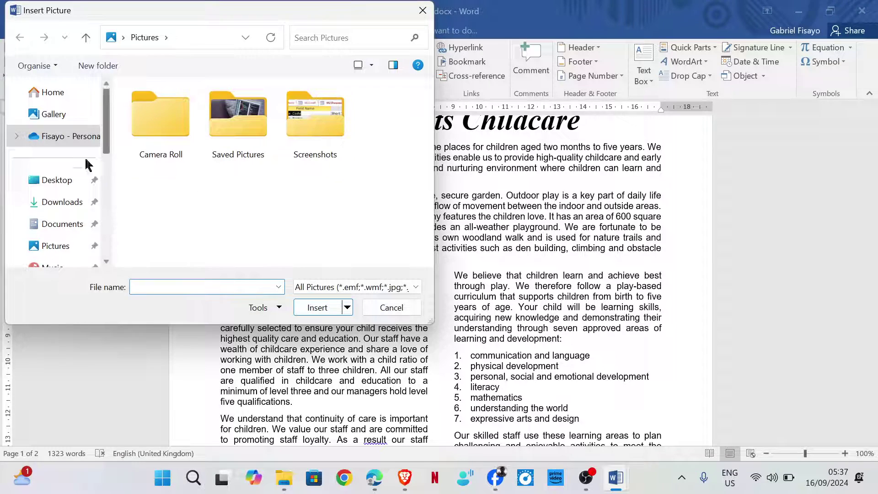
click(61, 181)
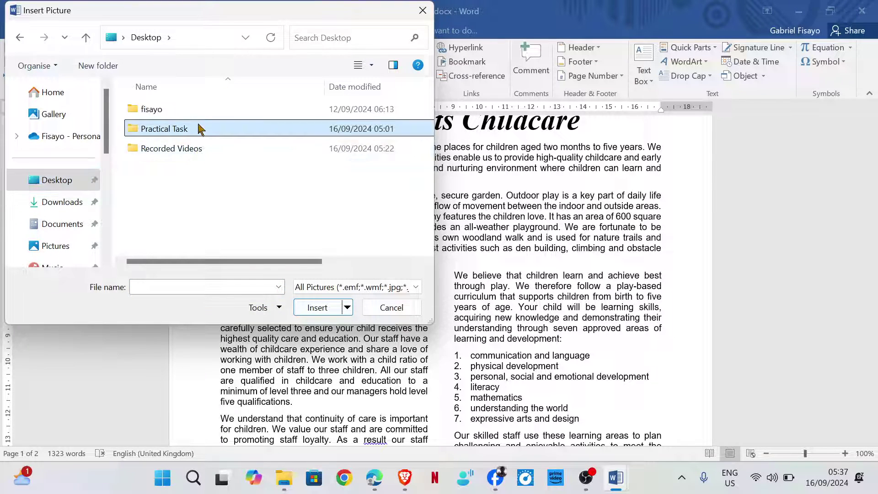
double_click(194, 130)
double_click(190, 109)
double_click(191, 109)
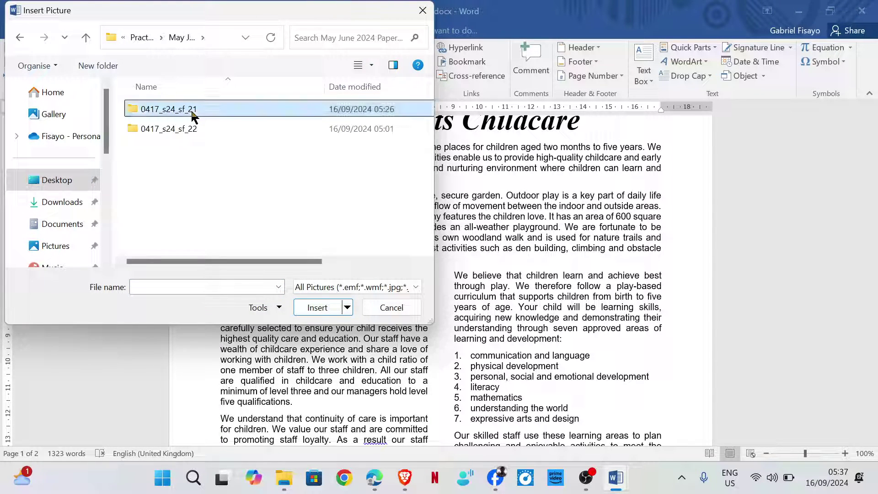
click(185, 141)
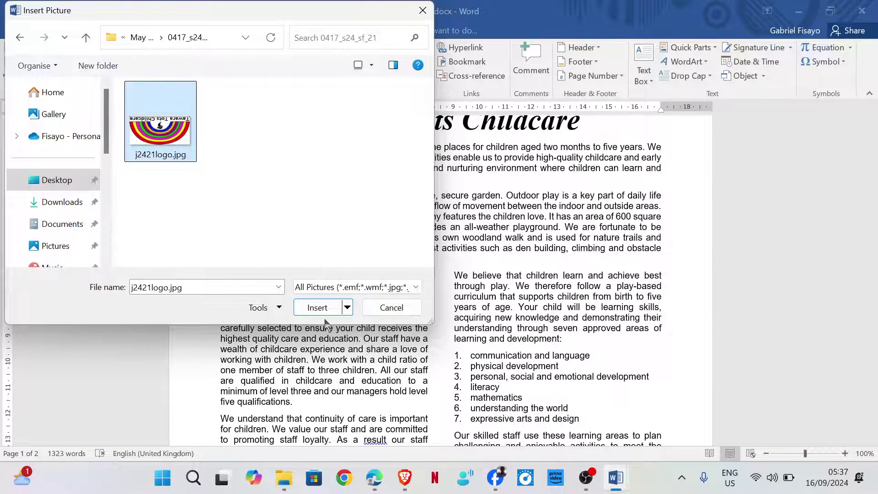
click(319, 308)
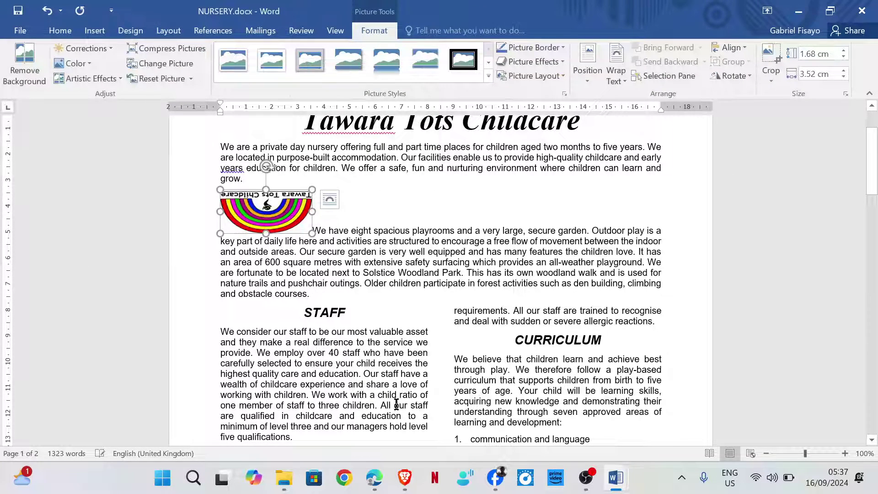
Step: Check step 8's rotation requirement in the exam paper in Edge, and rotate the logo in NURSERY.docx by 180 degrees
mouse_move(374, 478)
click(383, 425)
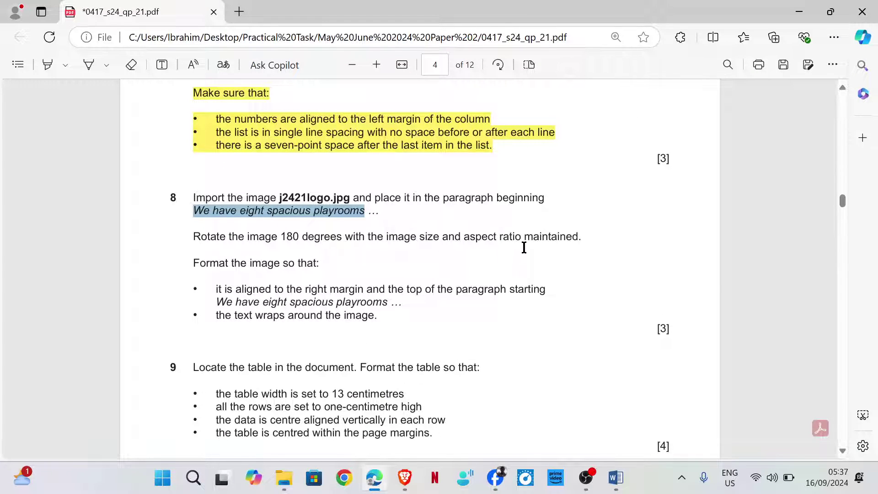
mouse_move(616, 478)
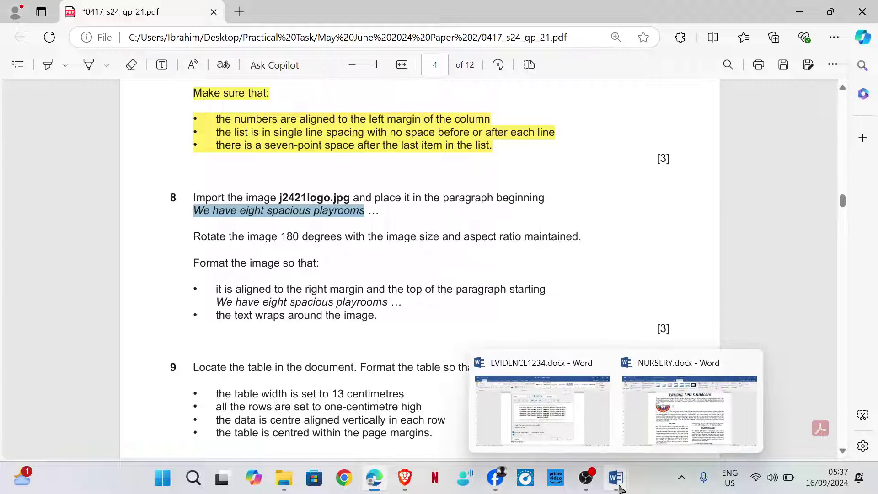
click(686, 425)
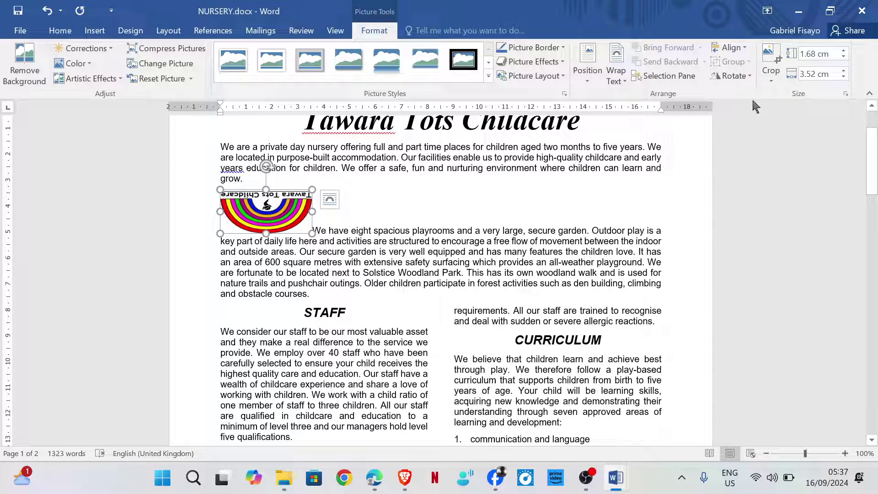
click(747, 77)
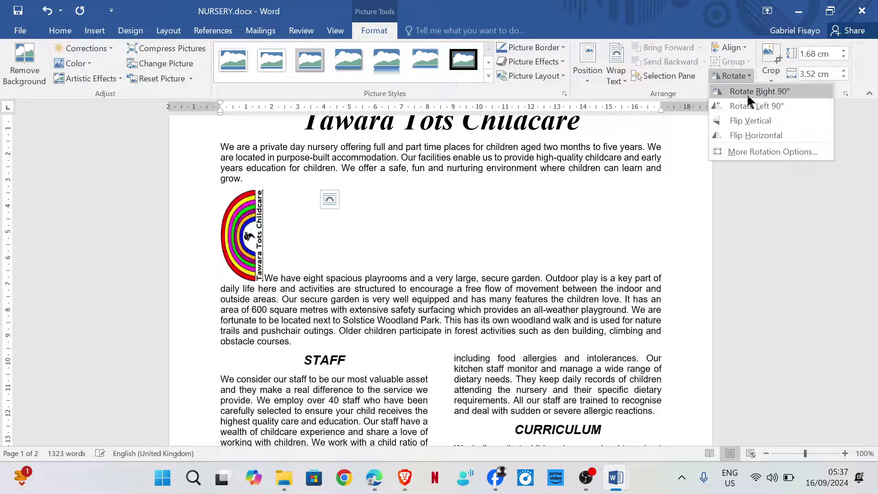
click(748, 94)
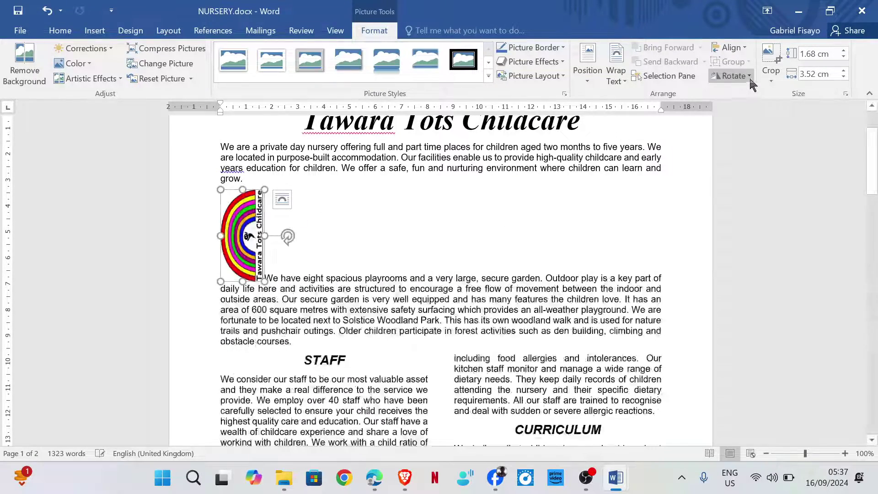
click(750, 81)
click(752, 99)
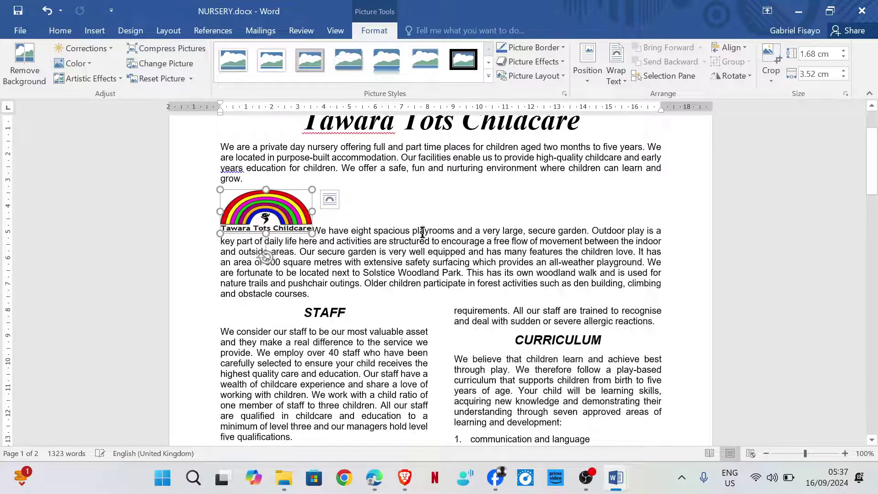
Step: Check step 8's alignment requirements in the exam paper, and give the logo tight text wrapping at the paragraph's top against the right margin
mouse_move(377, 475)
click(386, 394)
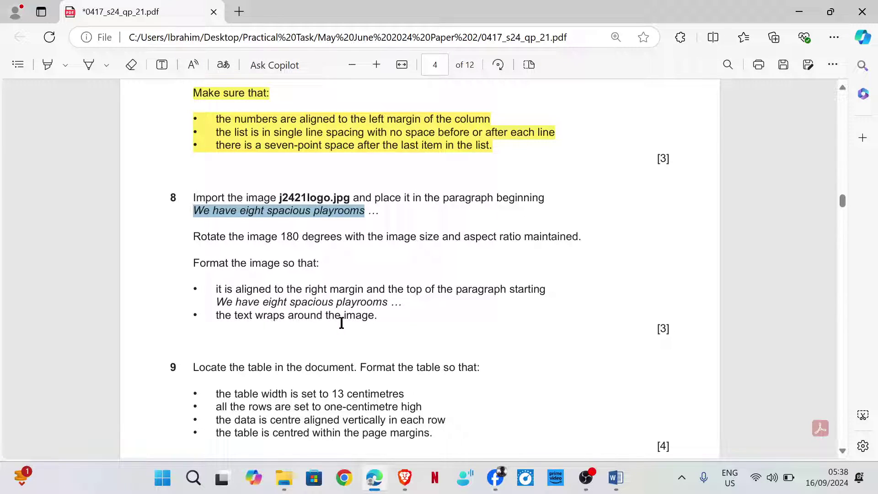
mouse_move(618, 478)
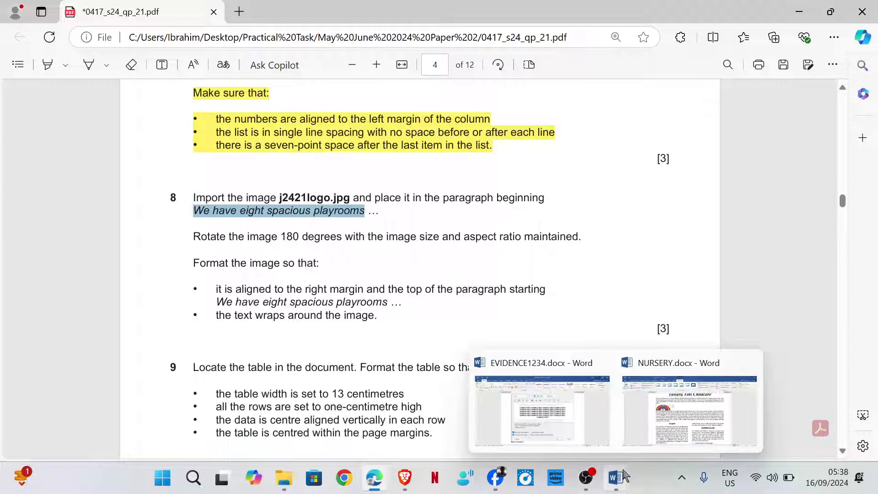
click(677, 421)
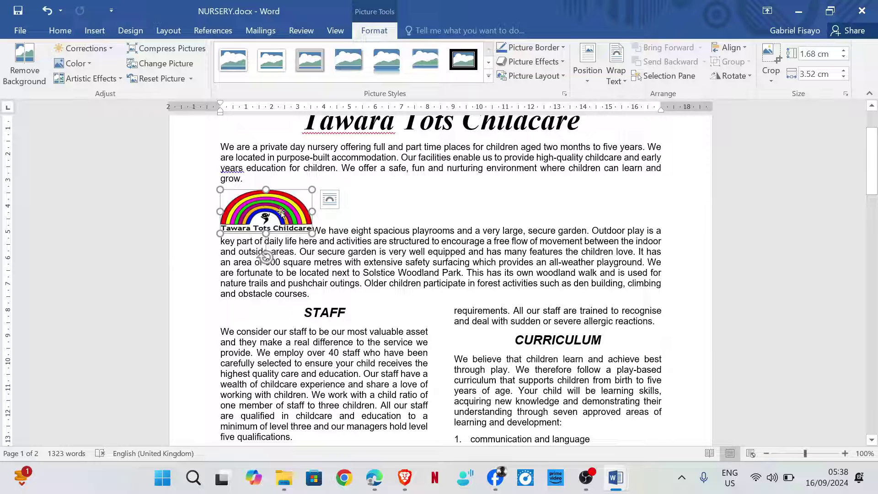
click(329, 199)
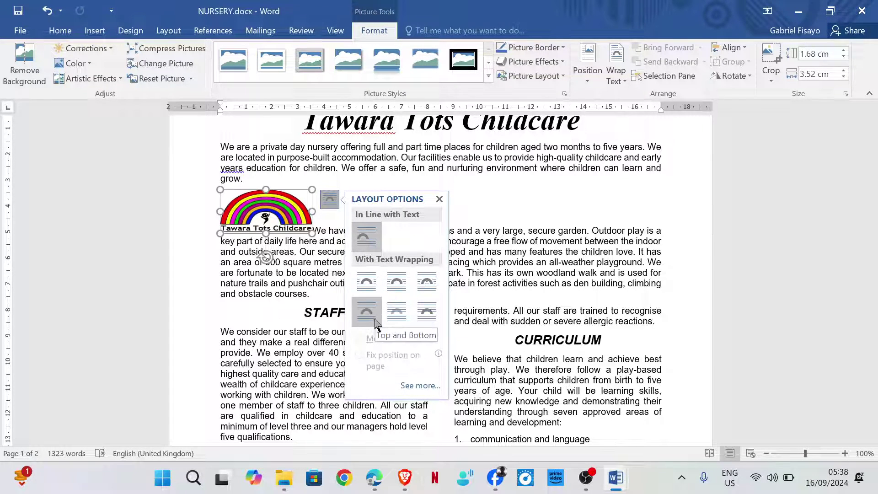
click(393, 291)
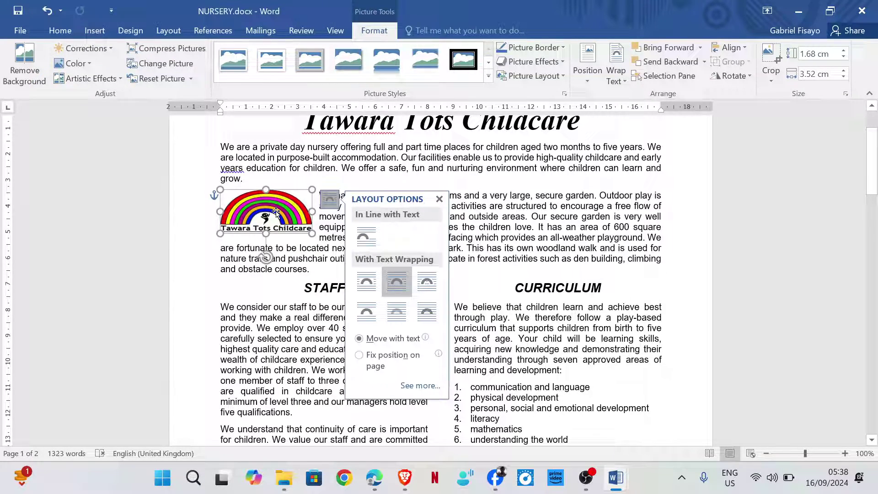
drag(275, 212, 626, 215)
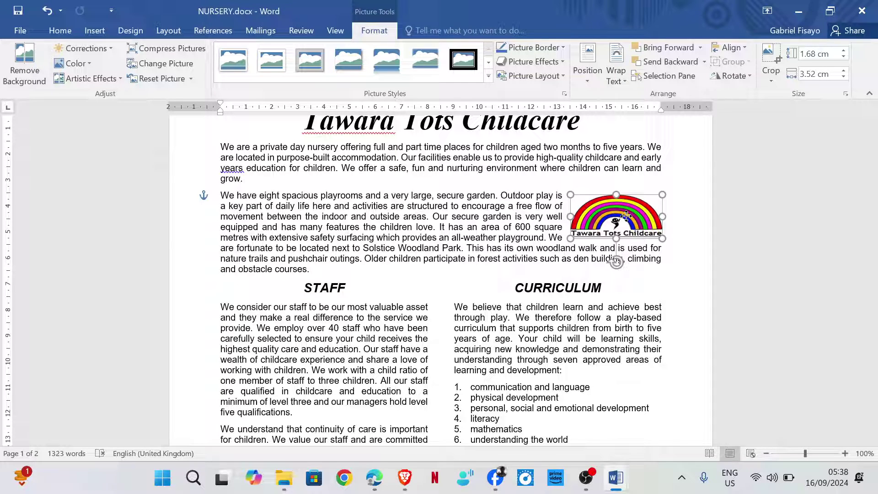
click(488, 249)
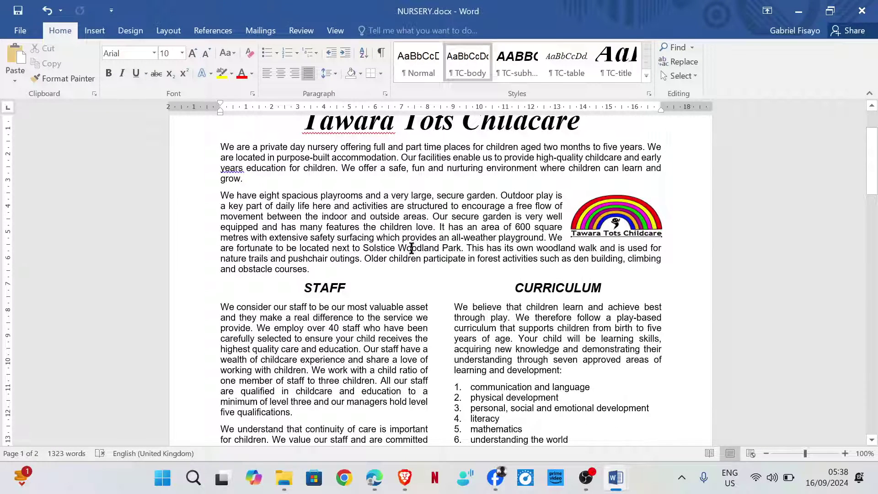
Step: Switch to the exam paper in Edge, highlight all of step 8 in yellow, and read step 9
click(376, 477)
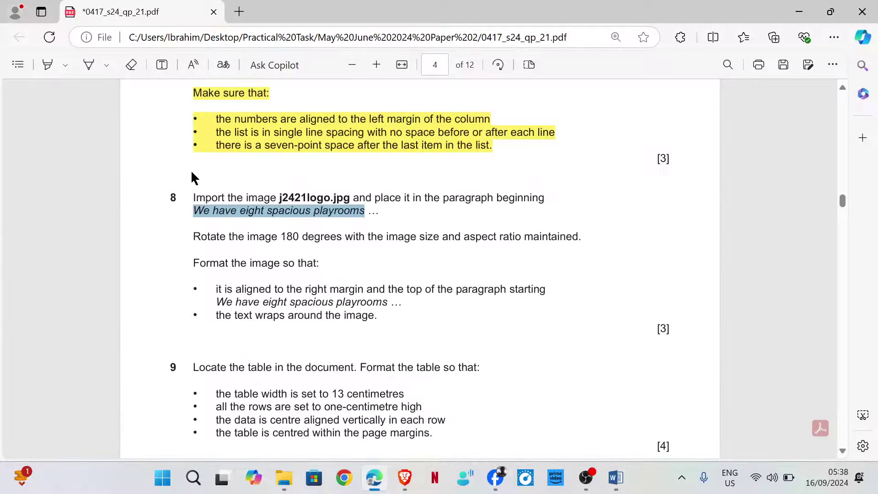
click(46, 64)
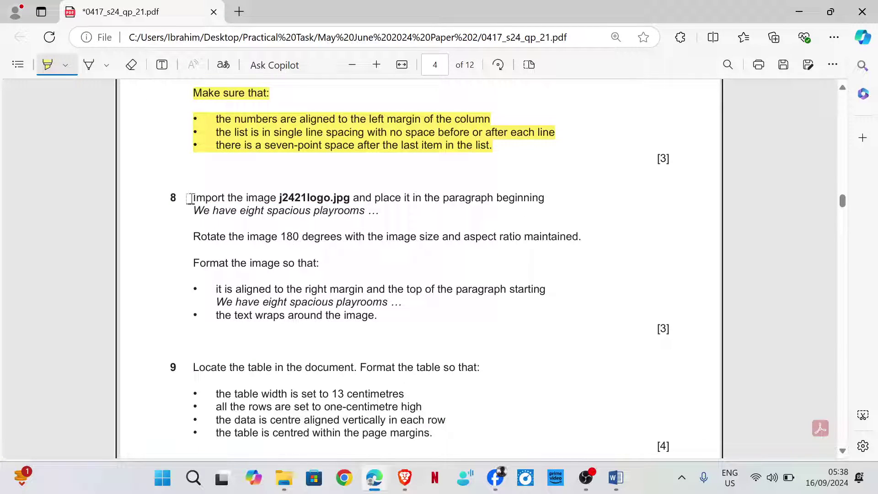
drag(190, 199, 377, 314)
scroll(373, 308, down, 2)
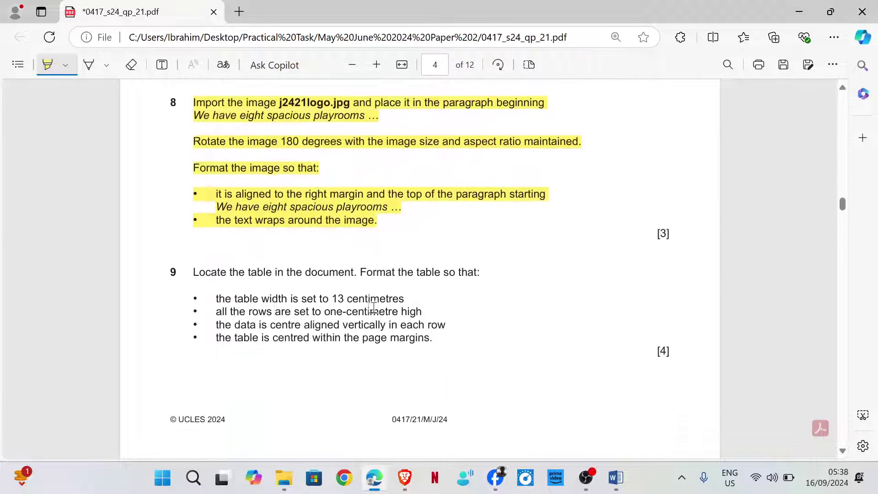
scroll(372, 308, down, 2)
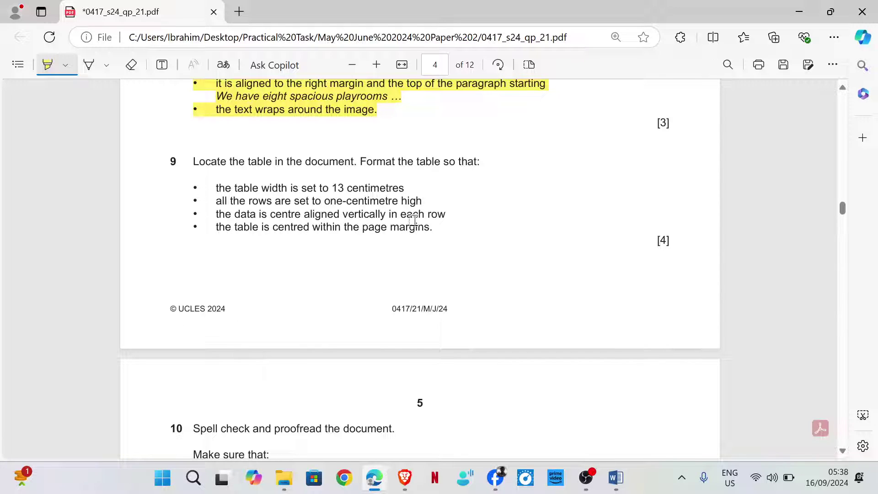
Step: Switch to NURSERY.docx in Word and set the preferred width of the session times table on page 2 to 13 cm
mouse_move(618, 484)
click(659, 425)
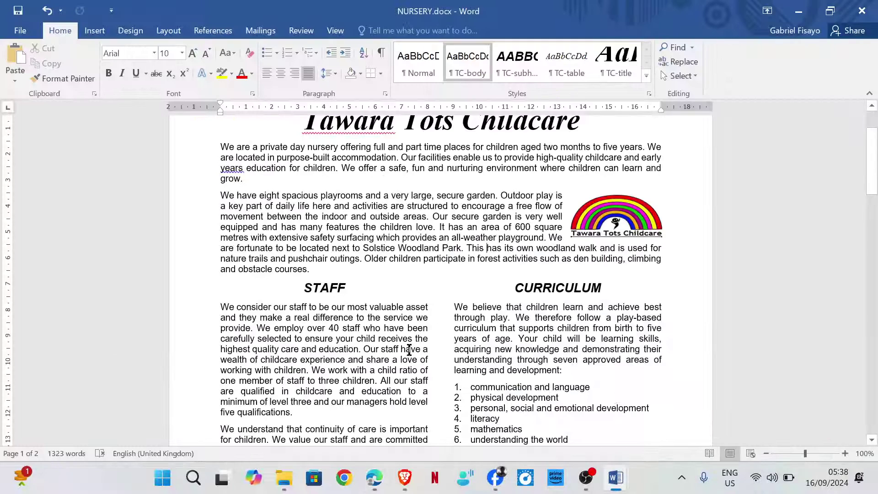
scroll(379, 341, down, 5)
scroll(379, 341, down, 15)
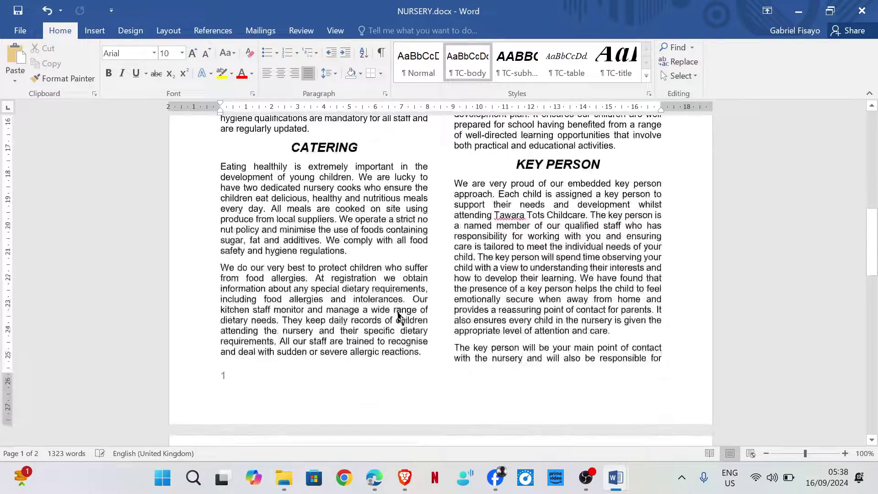
scroll(399, 312, down, 1)
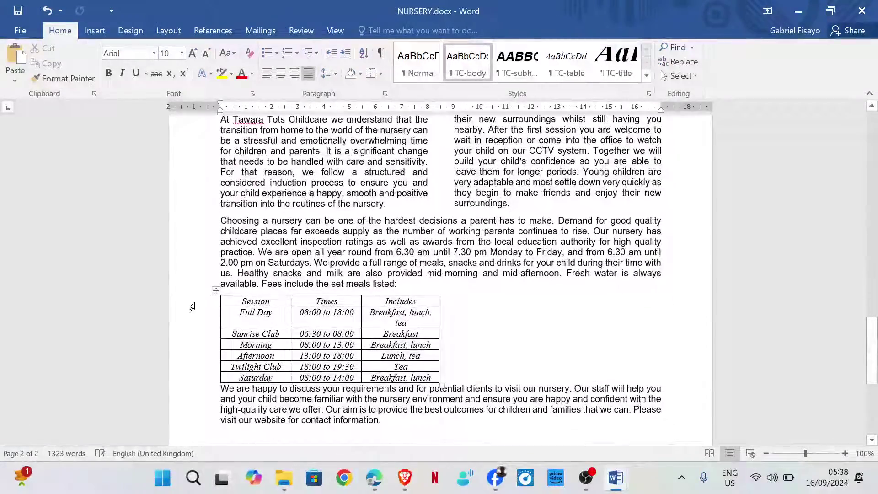
click(215, 290)
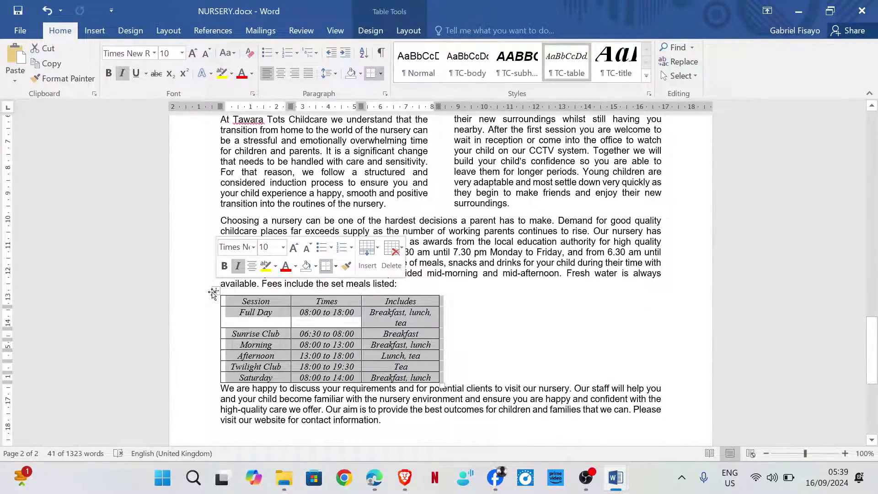
right_click(213, 294)
click(251, 263)
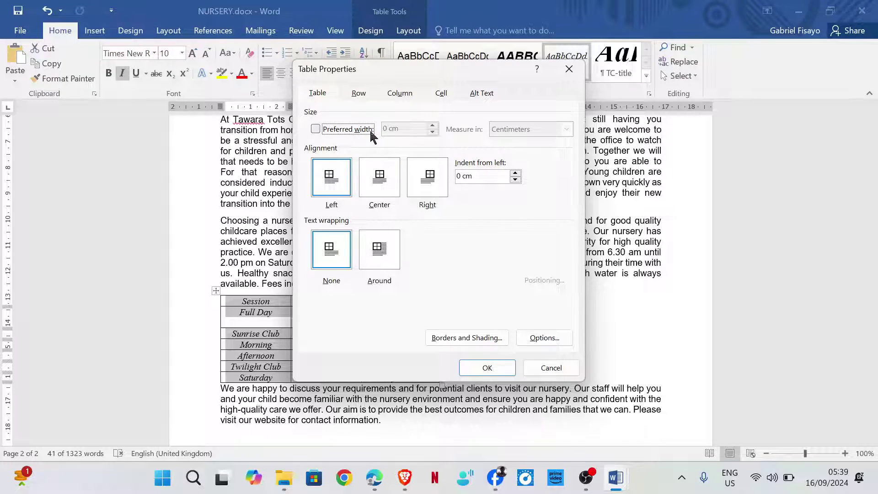
click(315, 130)
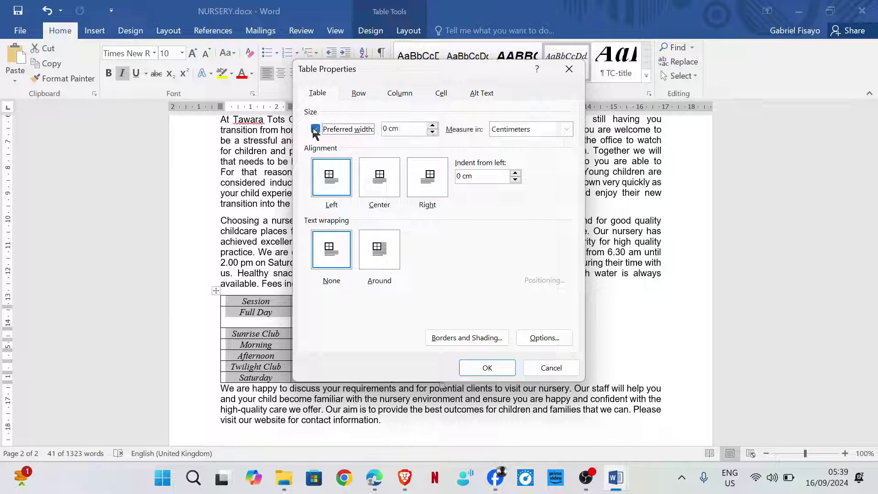
double_click(386, 130)
text(13)
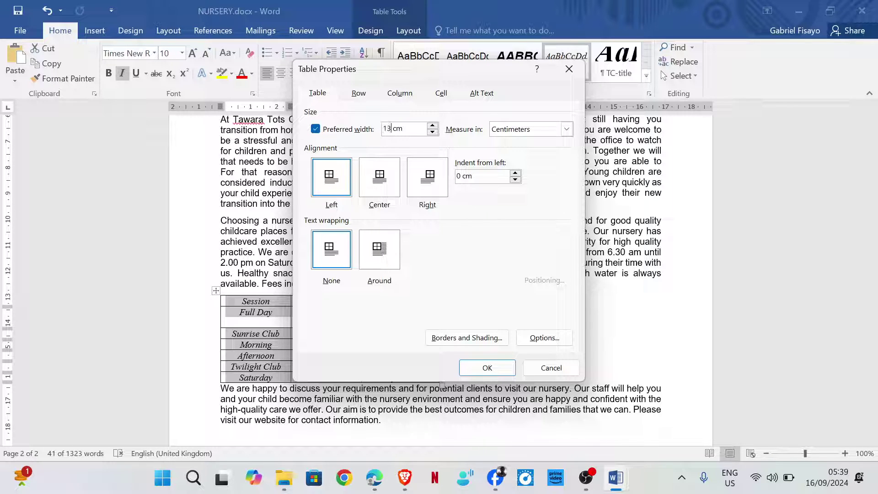
click(497, 370)
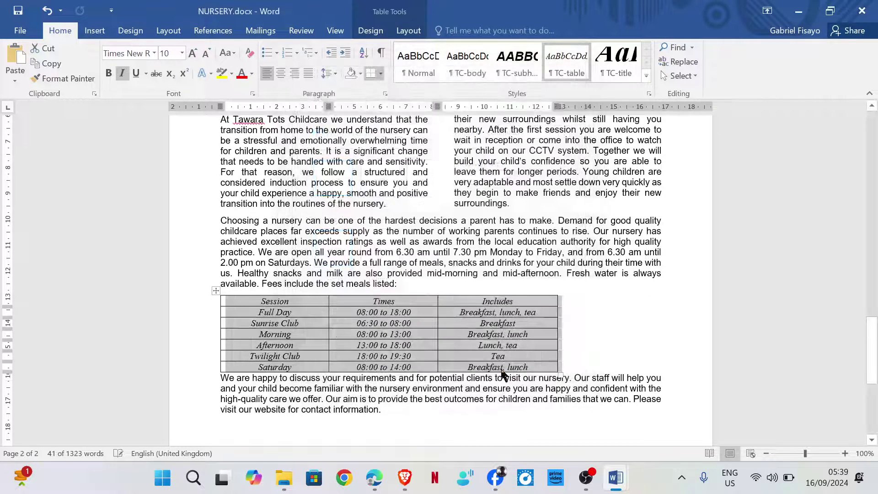
Step: Check step 9's row height requirement in the exam paper in Edge, and set all rows of the NURSERY.docx session table to 1 cm high
click(374, 477)
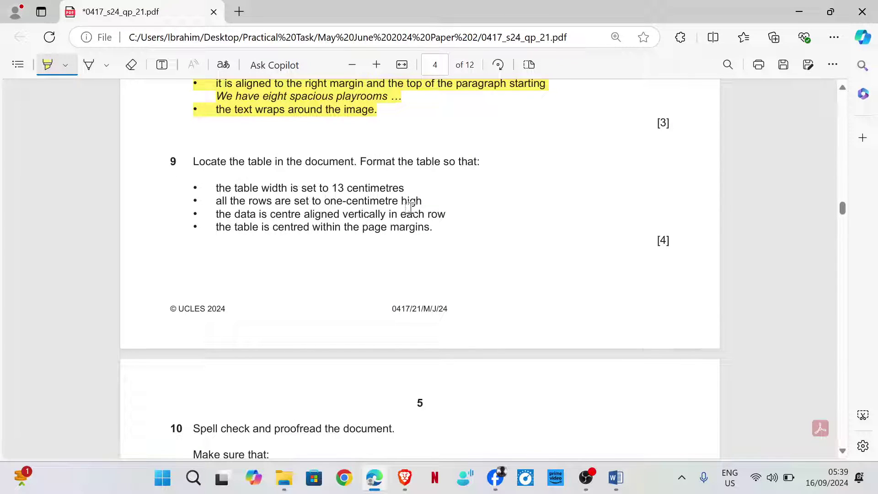
mouse_move(616, 478)
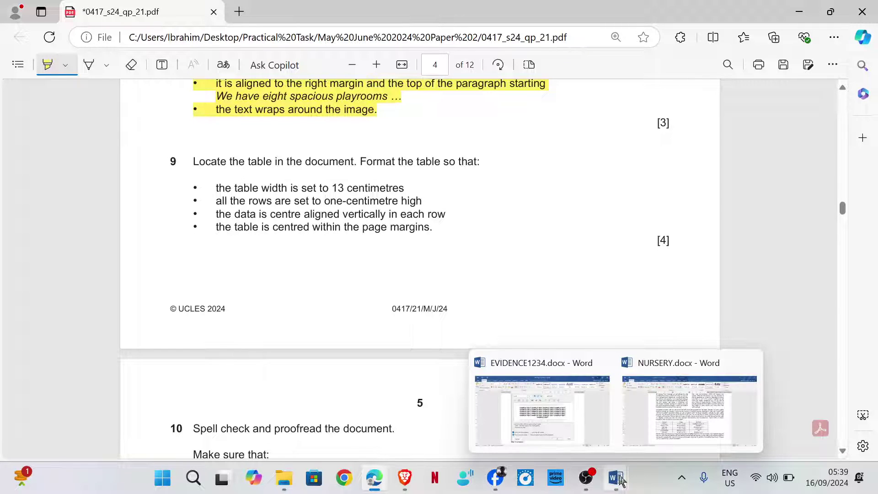
click(704, 377)
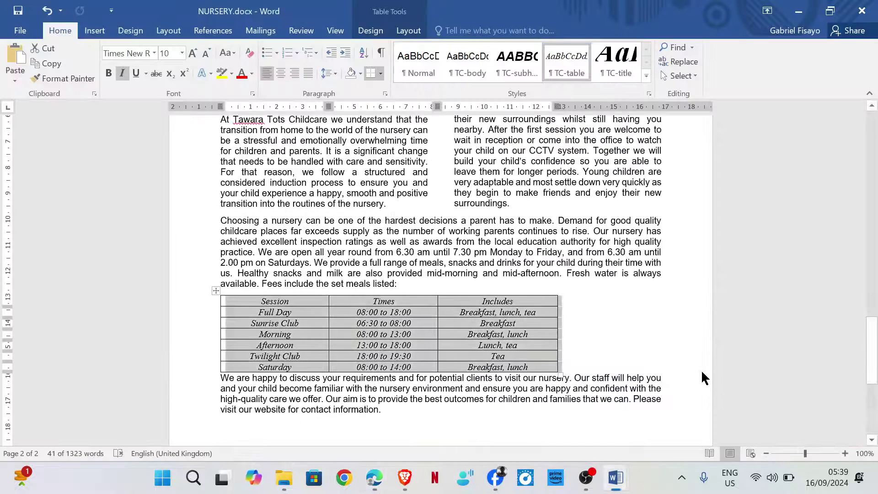
right_click(215, 291)
click(252, 262)
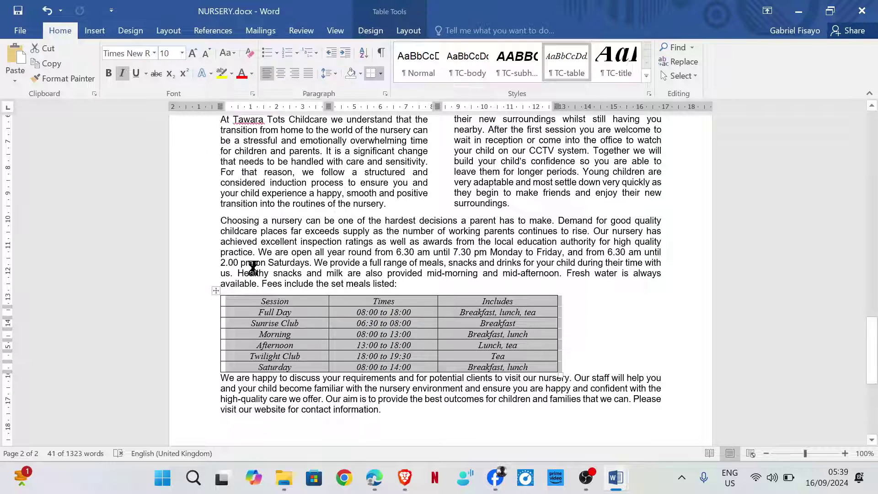
click(358, 93)
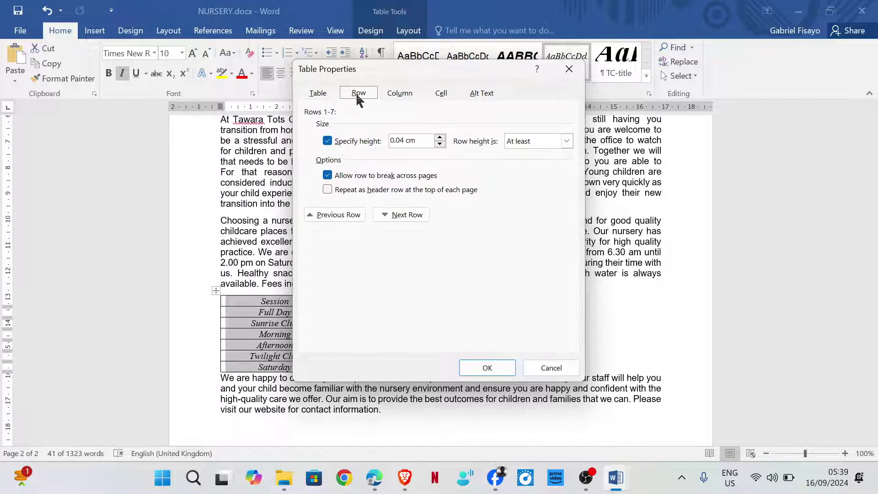
click(403, 140)
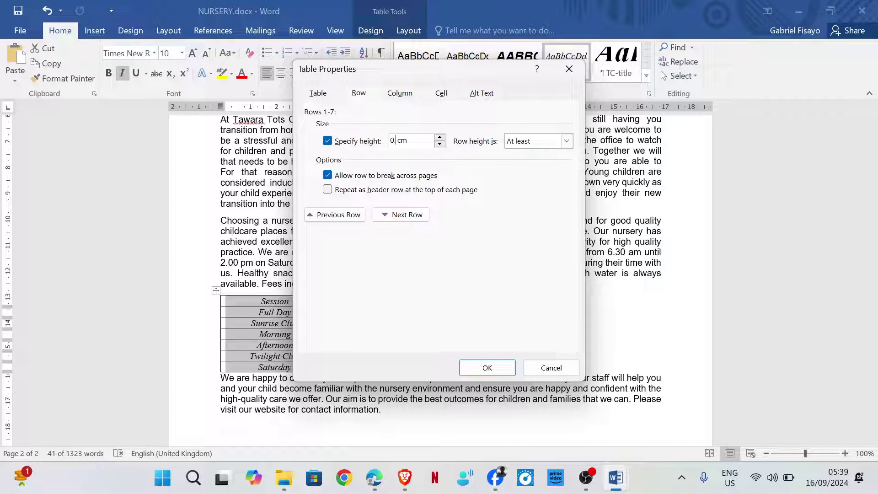
key(BackSpace)
key(BackSpace)
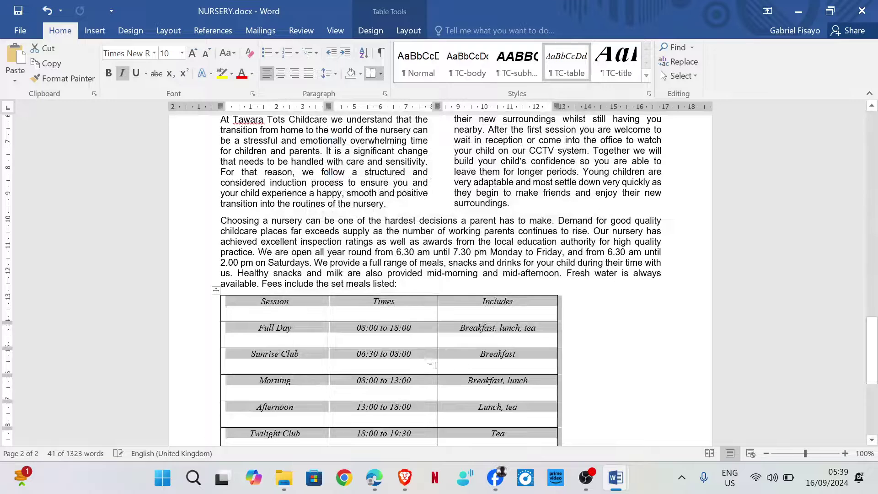
Step: Check step 9's data alignment requirement in the exam paper, and centre the session table's data vertically and horizontally in every cell
click(374, 477)
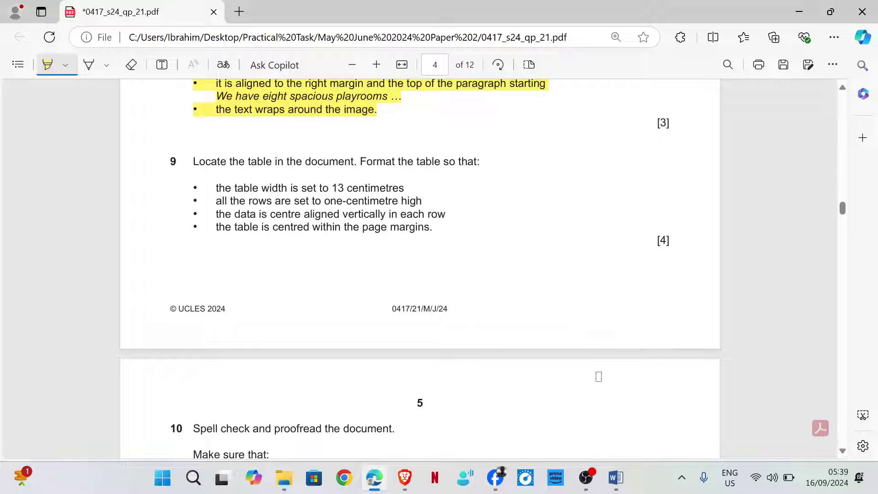
mouse_move(617, 473)
click(661, 424)
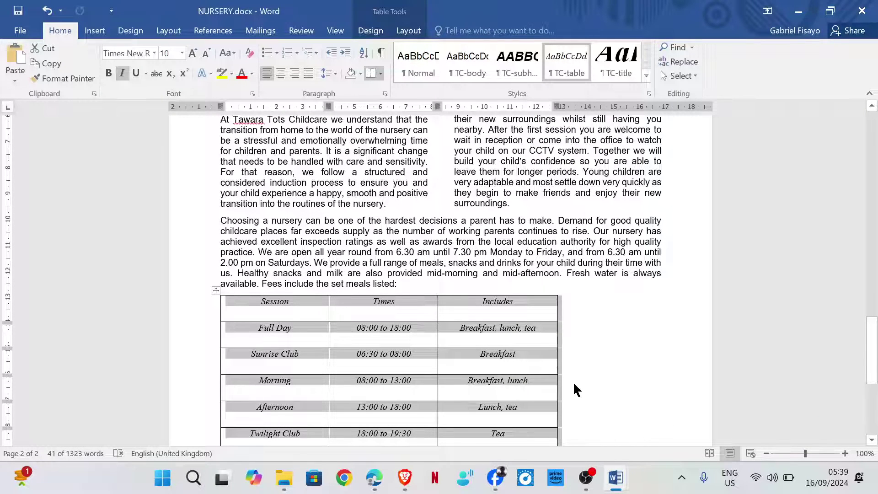
click(413, 34)
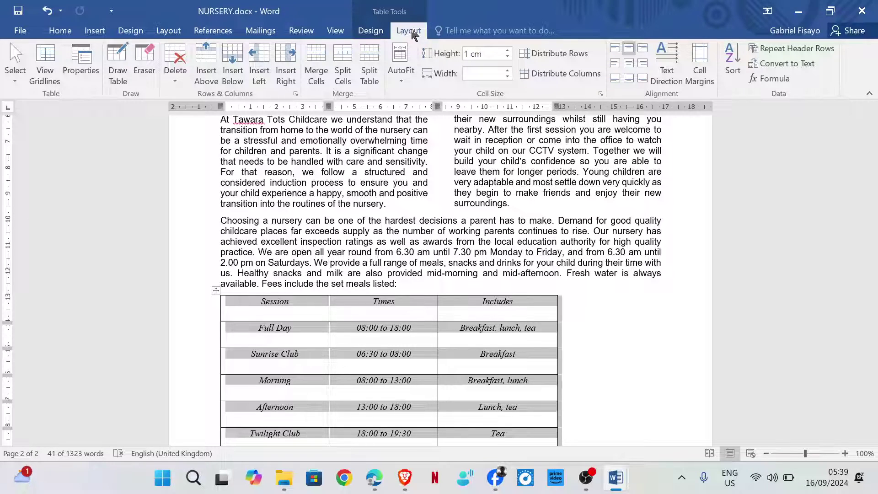
click(630, 66)
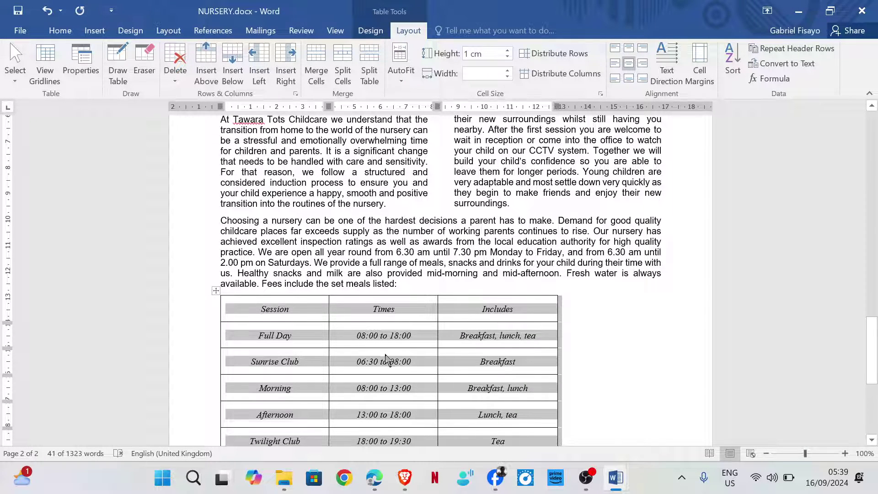
Step: Check step 9's table position requirement in the exam paper, and centre the session table in NURSERY.docx within the page margins
mouse_move(382, 484)
click(392, 410)
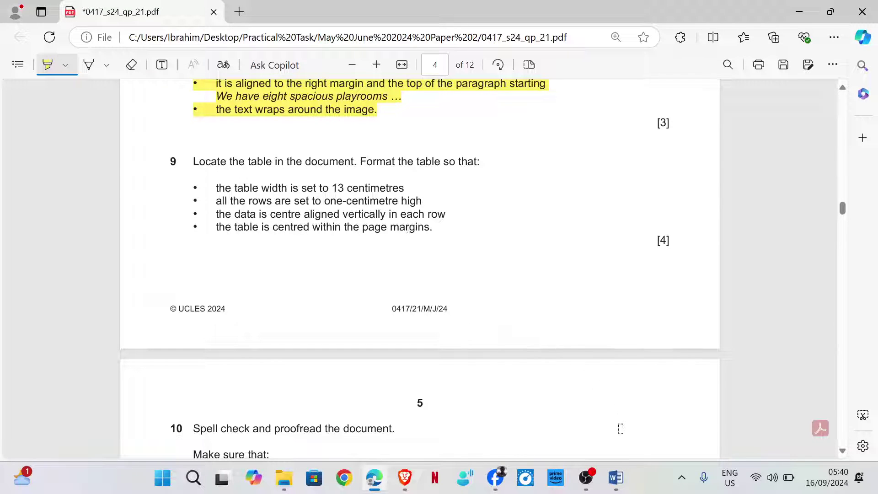
mouse_move(615, 478)
click(652, 427)
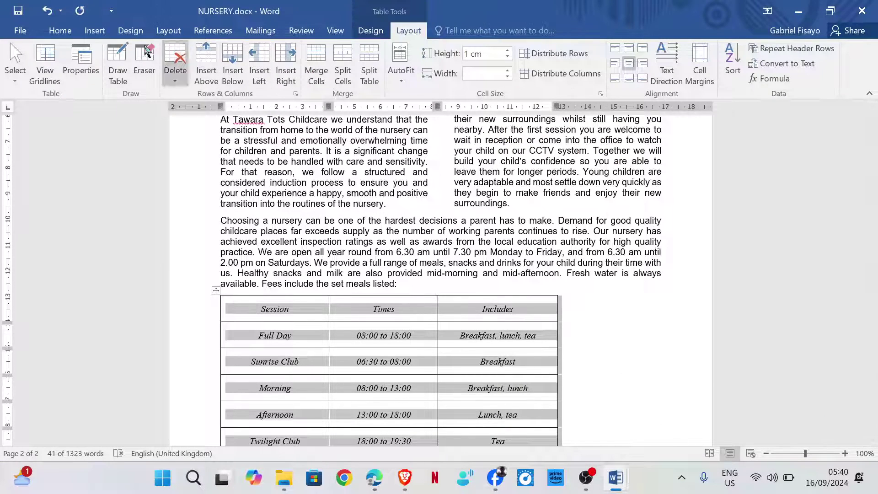
click(68, 32)
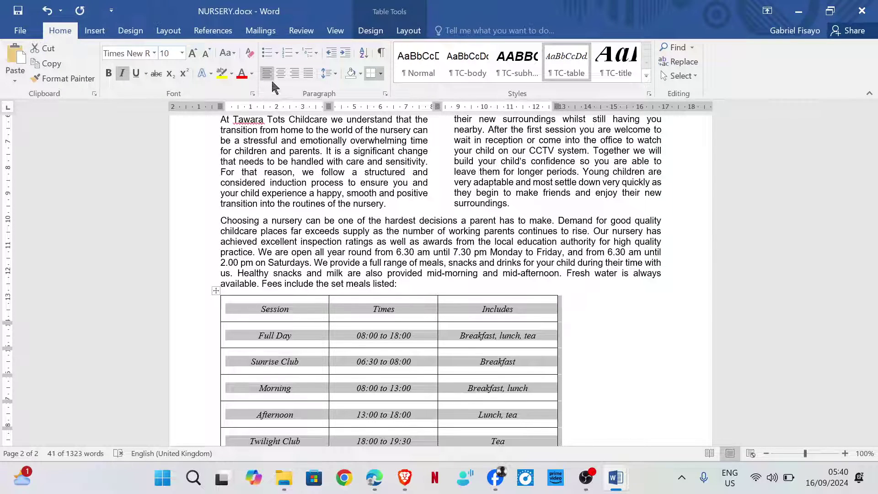
click(280, 74)
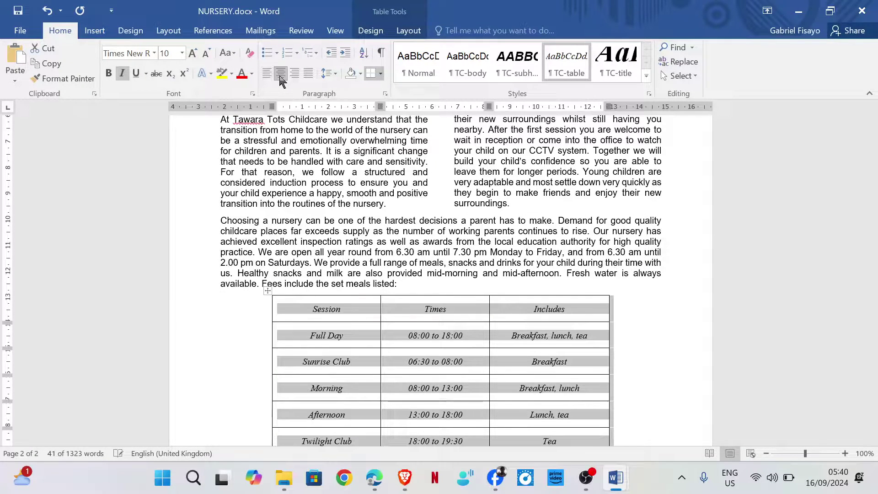
Step: Switch to the exam paper in Edge, highlight all of step 9 in yellow, and read step 10
mouse_move(381, 468)
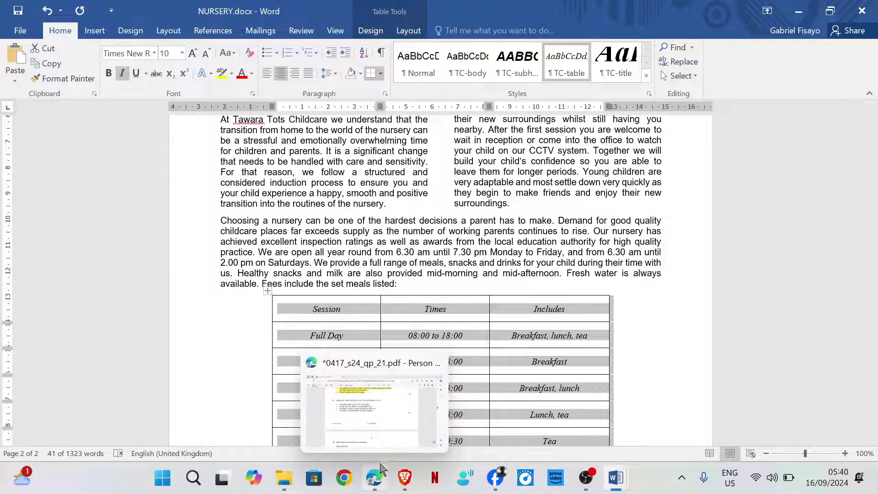
click(383, 411)
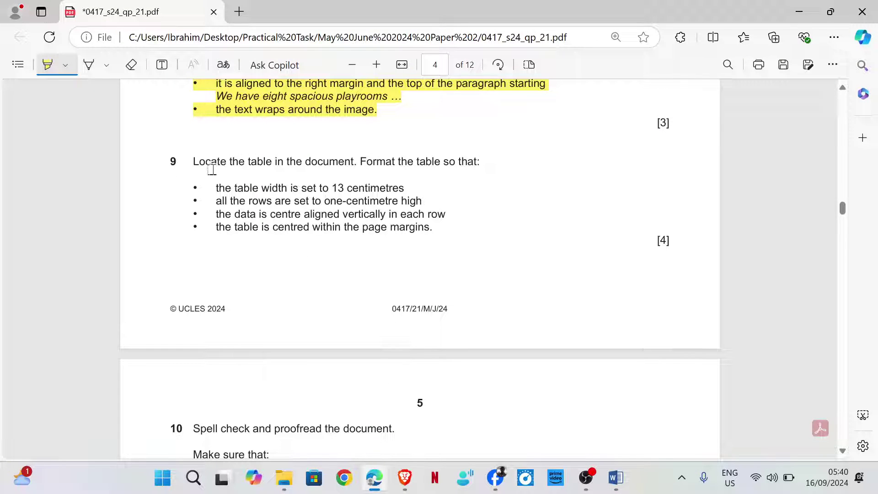
mouse_move(188, 164)
mouse_down()
mouse_move(402, 199)
mouse_move(445, 215)
mouse_move(431, 231)
mouse_up()
scroll(424, 254, down, 5)
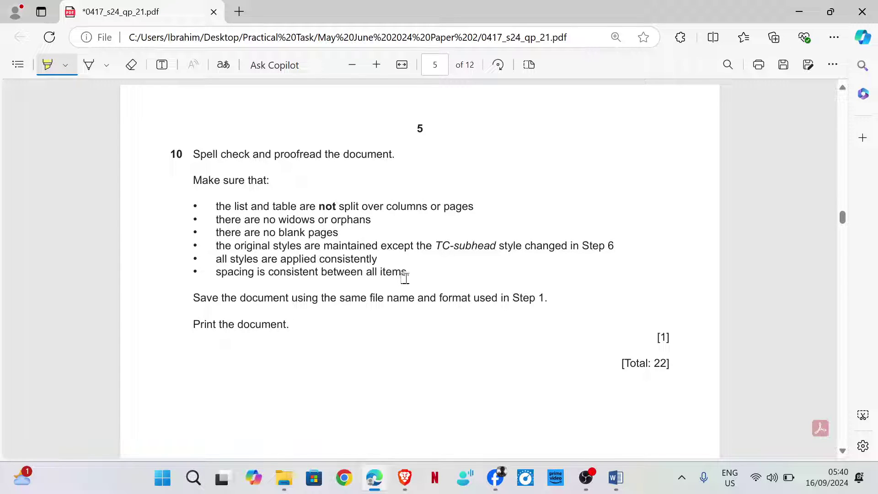
Step: Switch to NURSERY.docx in Word, select the whole document, and review its widow/orphan control and other line and page break settings
mouse_move(615, 478)
click(680, 425)
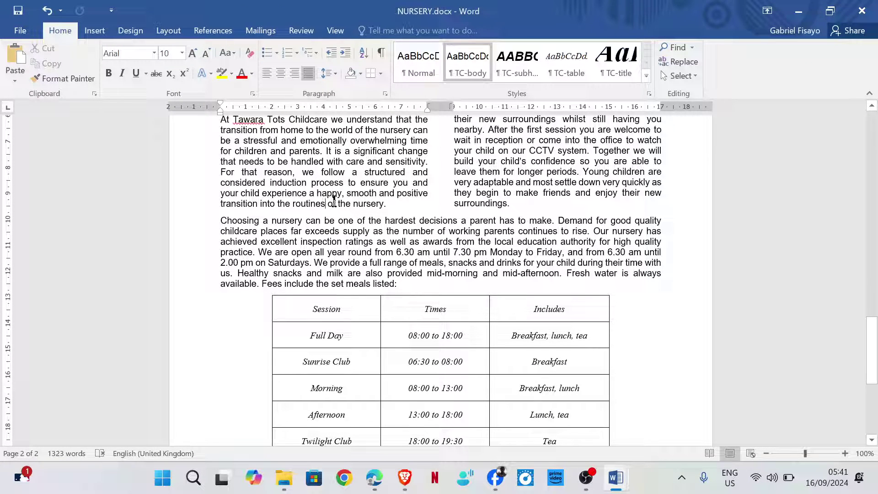
key(ctrl+a)
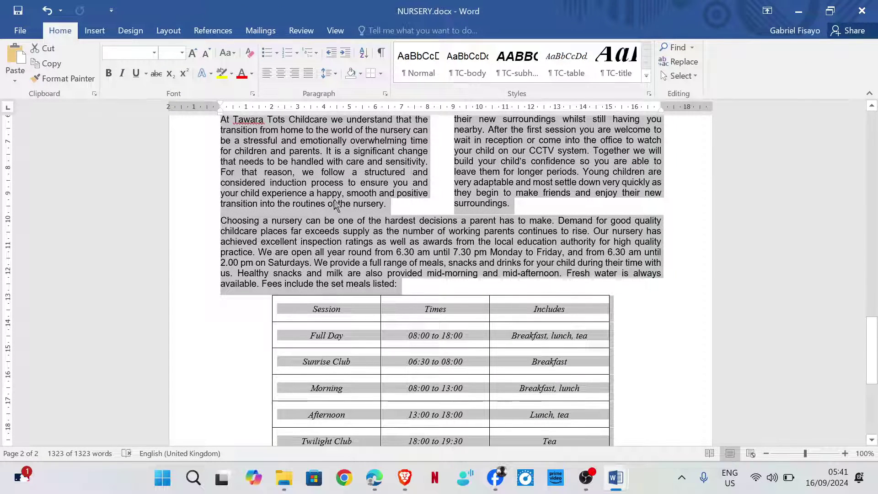
right_click(336, 181)
click(370, 279)
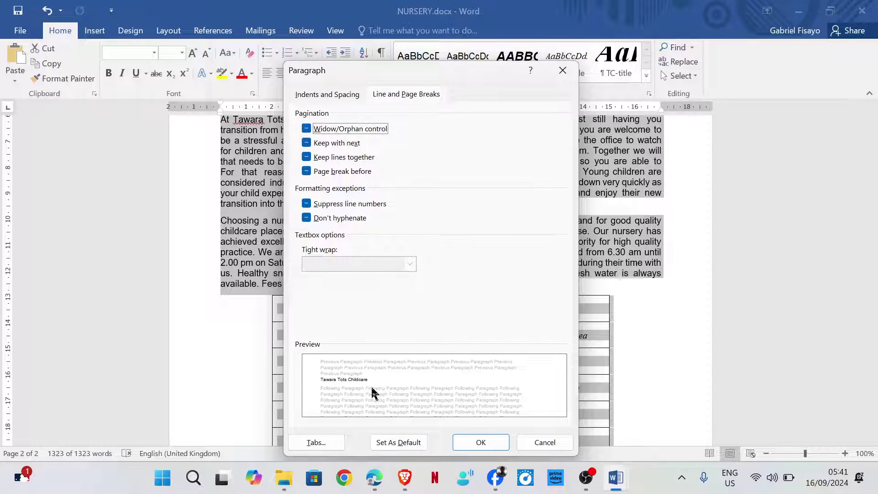
click(480, 442)
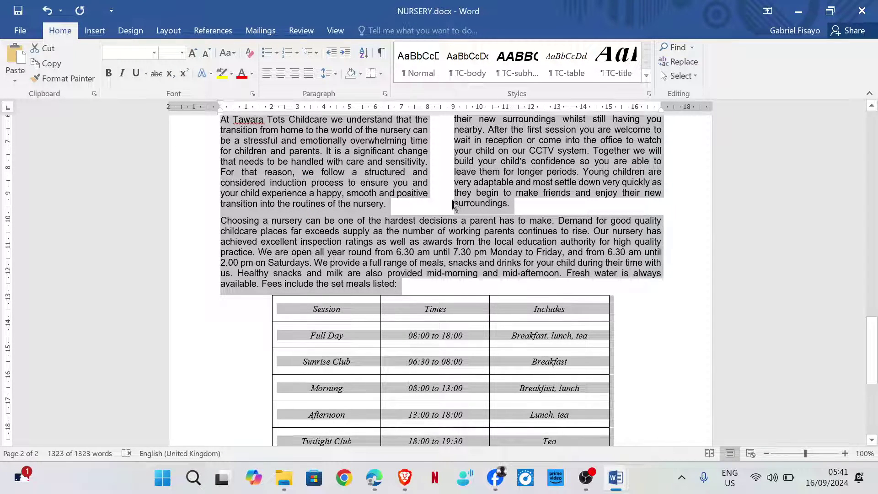
Step: Run the spelling and grammar check on the entire document, ignoring the flagged "Tawara", "years" and "result"
click(301, 31)
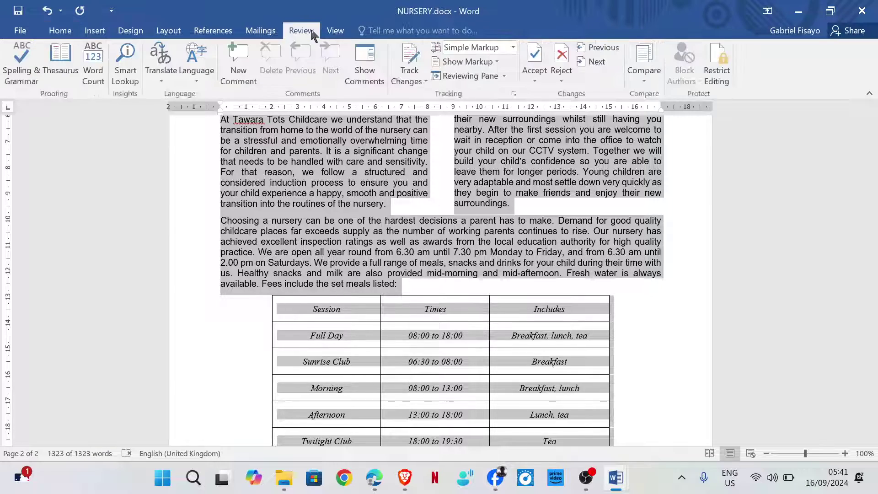
click(26, 70)
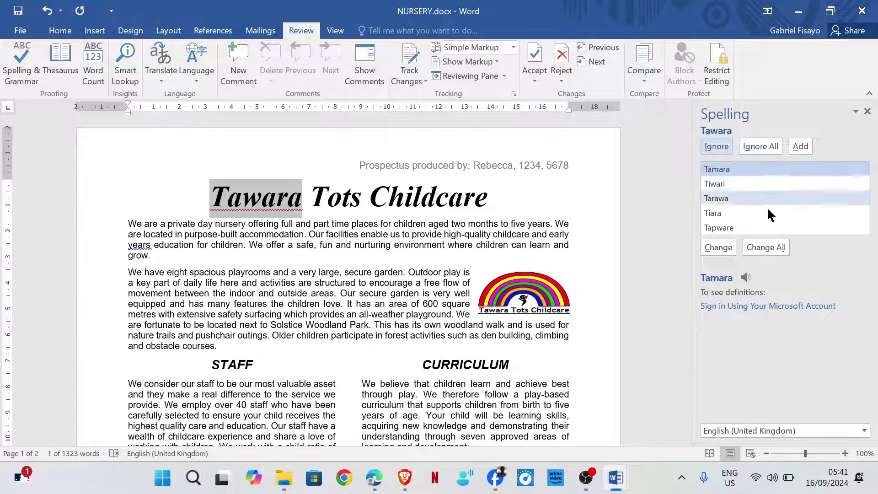
click(716, 147)
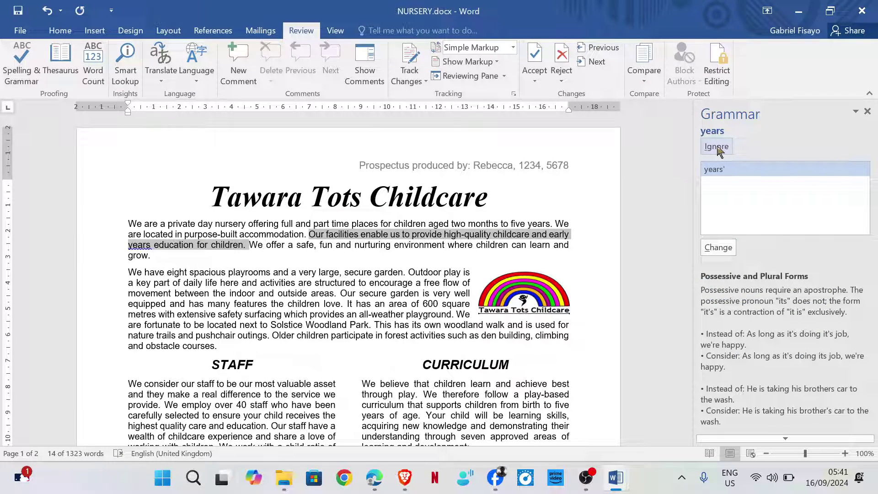
click(717, 147)
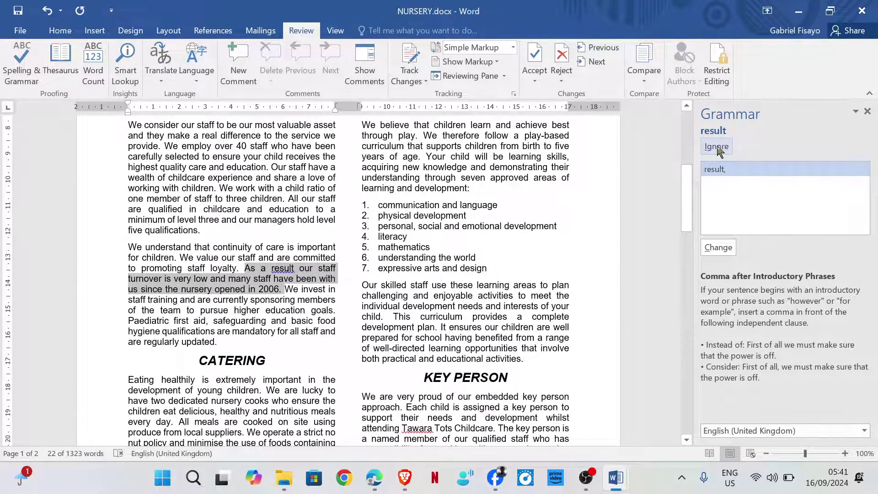
click(716, 146)
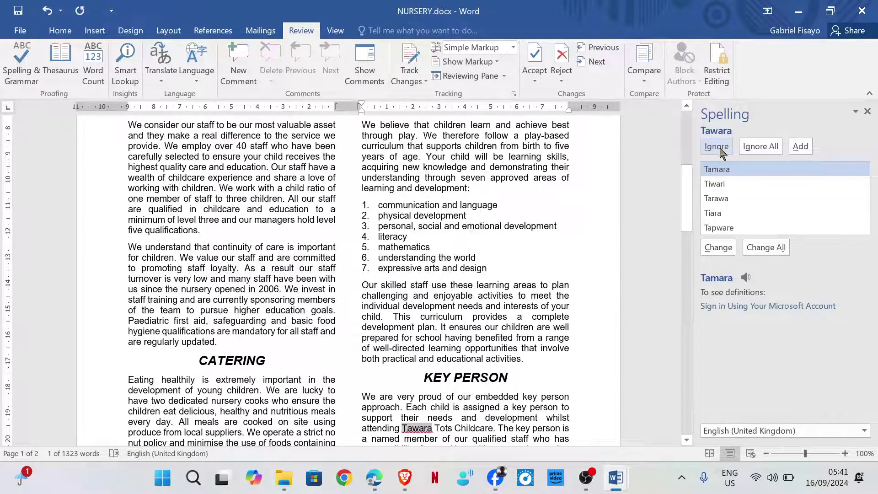
click(716, 147)
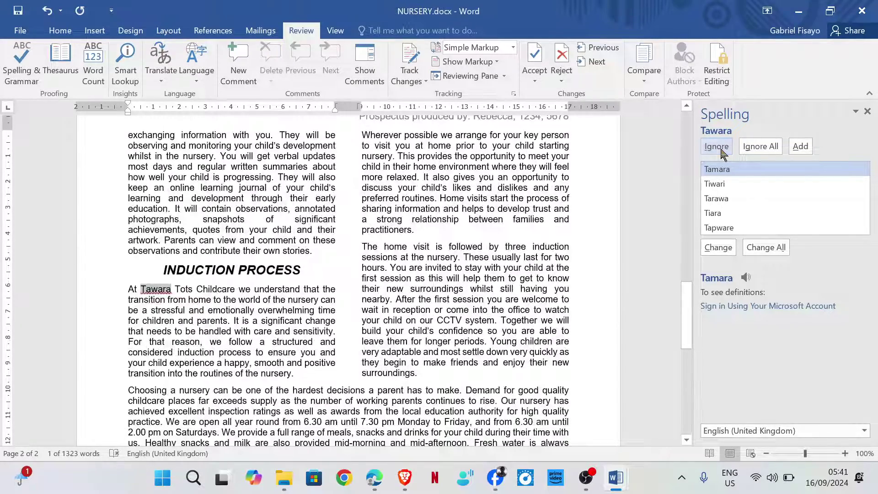
click(716, 147)
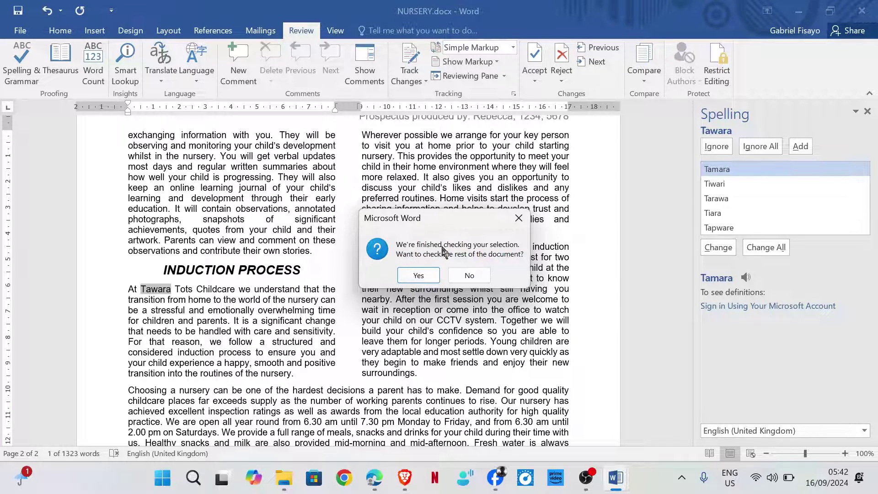
click(437, 276)
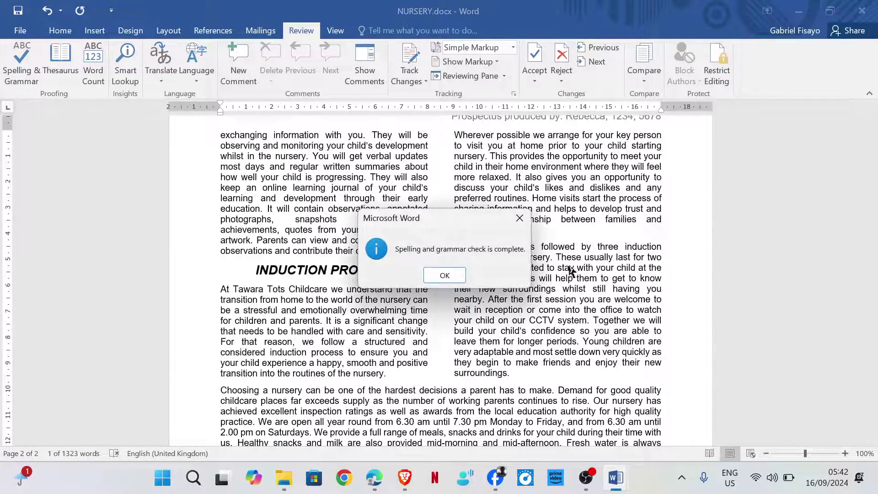
click(444, 275)
Step: Look through both pages of NURSERY.docx to proofread the layout of the table, columns, list and logo
scroll(437, 270, down, 6)
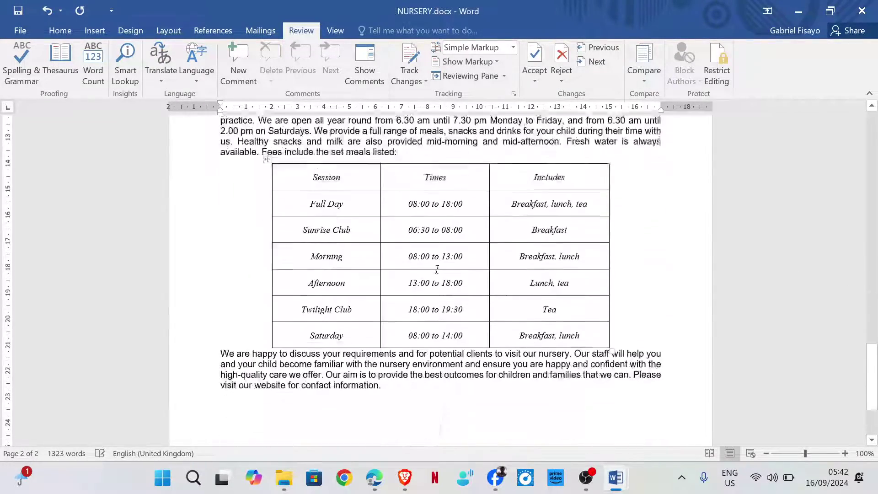
scroll(437, 270, down, 3)
scroll(436, 270, up, 10)
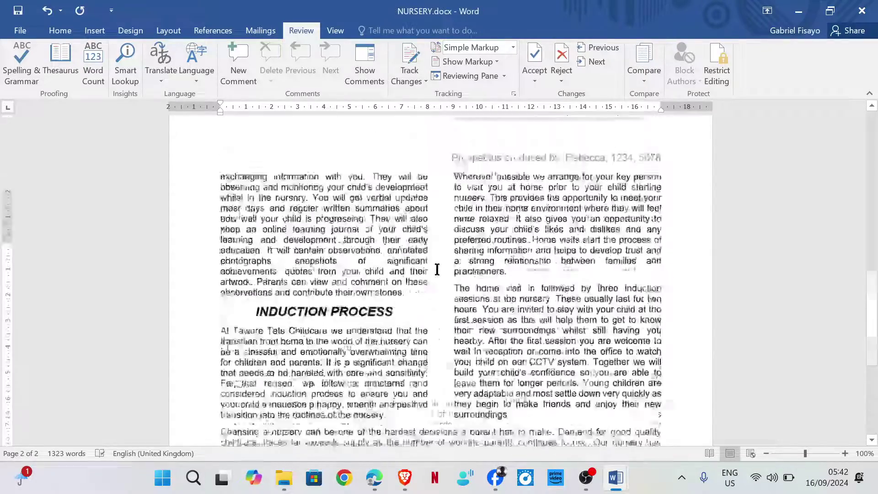
scroll(437, 270, up, 15)
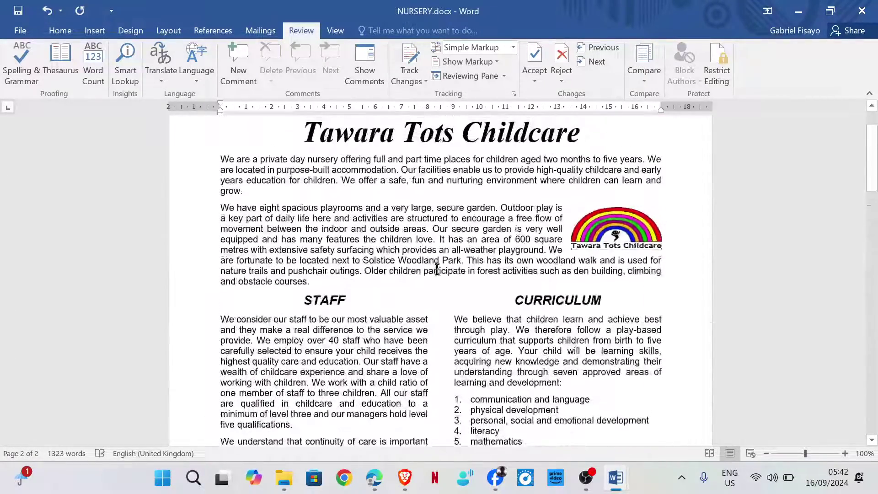
scroll(437, 269, up, 2)
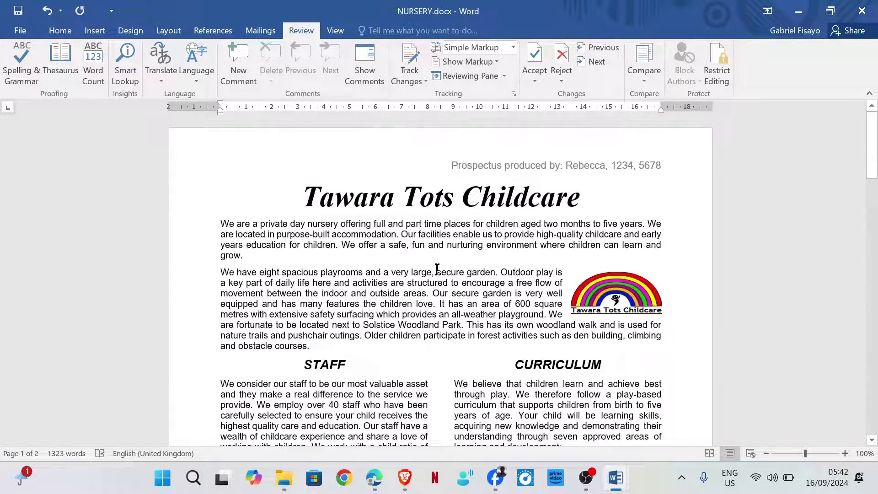